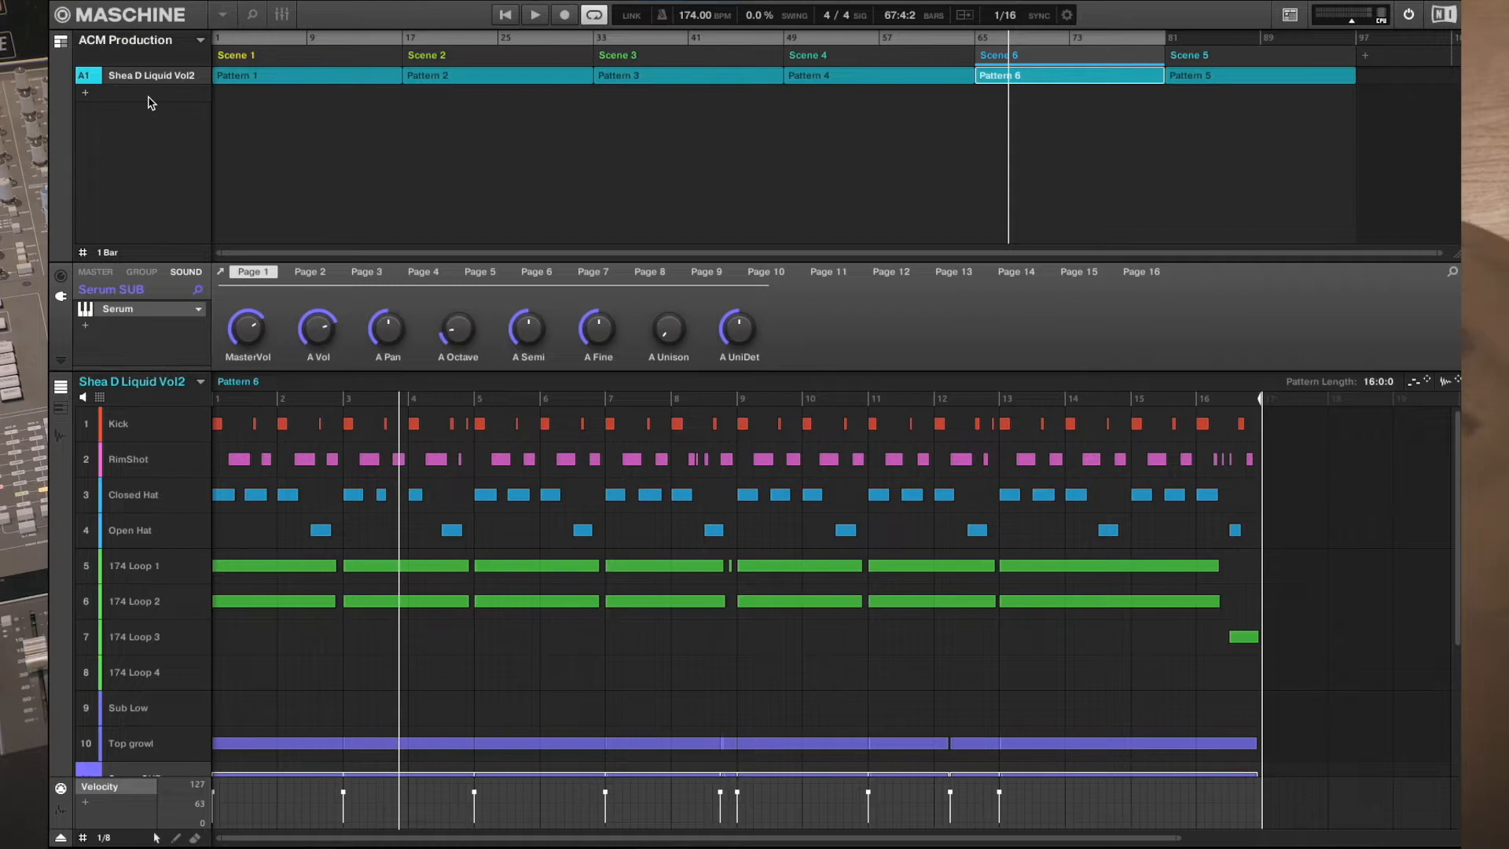
- Open the song's audio export settings and set the source to Sound Outputs
click(227, 20)
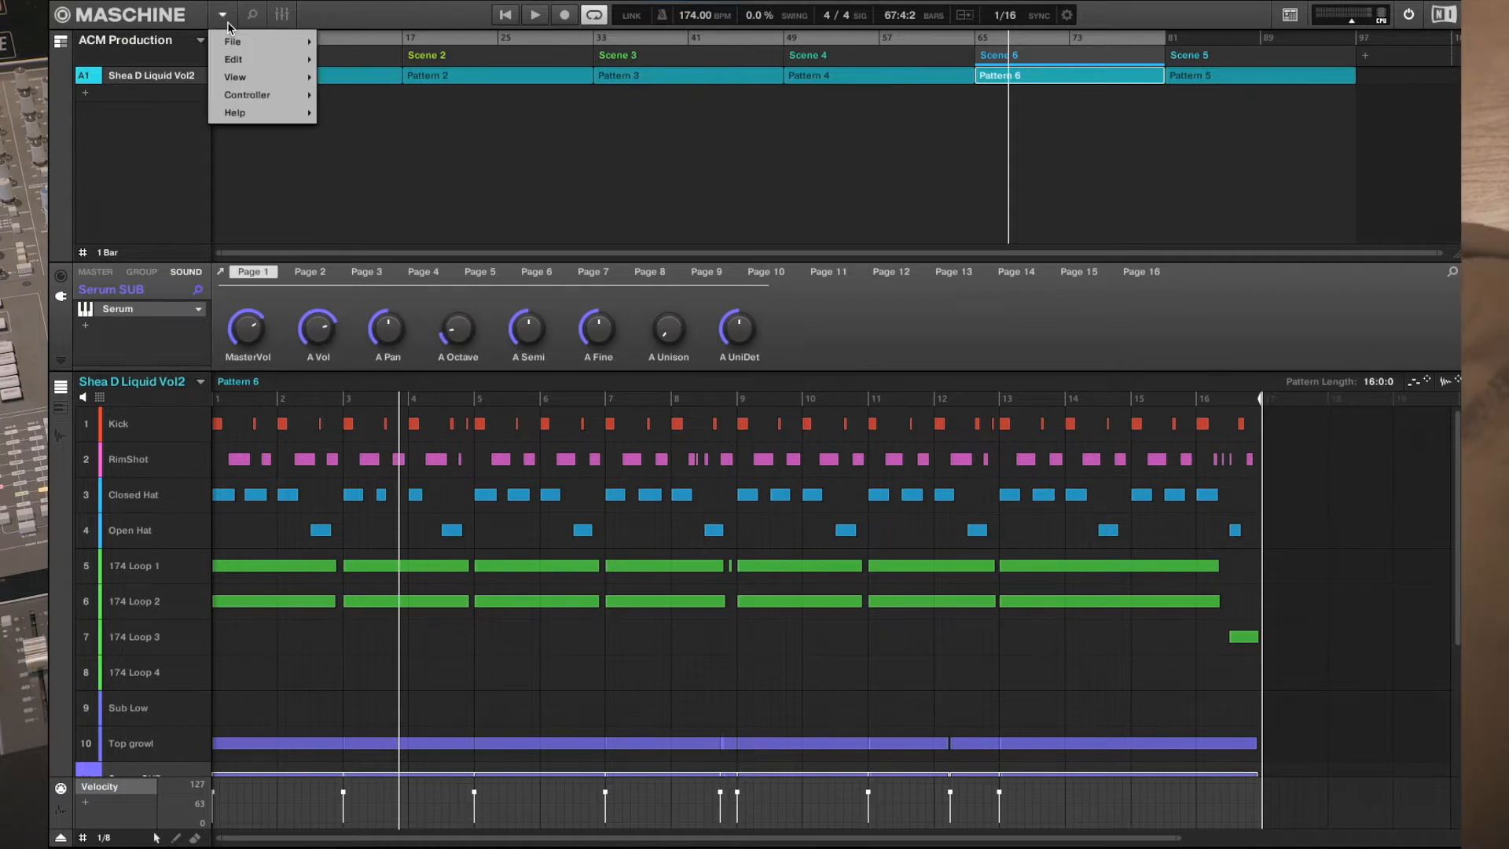
mouse_move(230, 41)
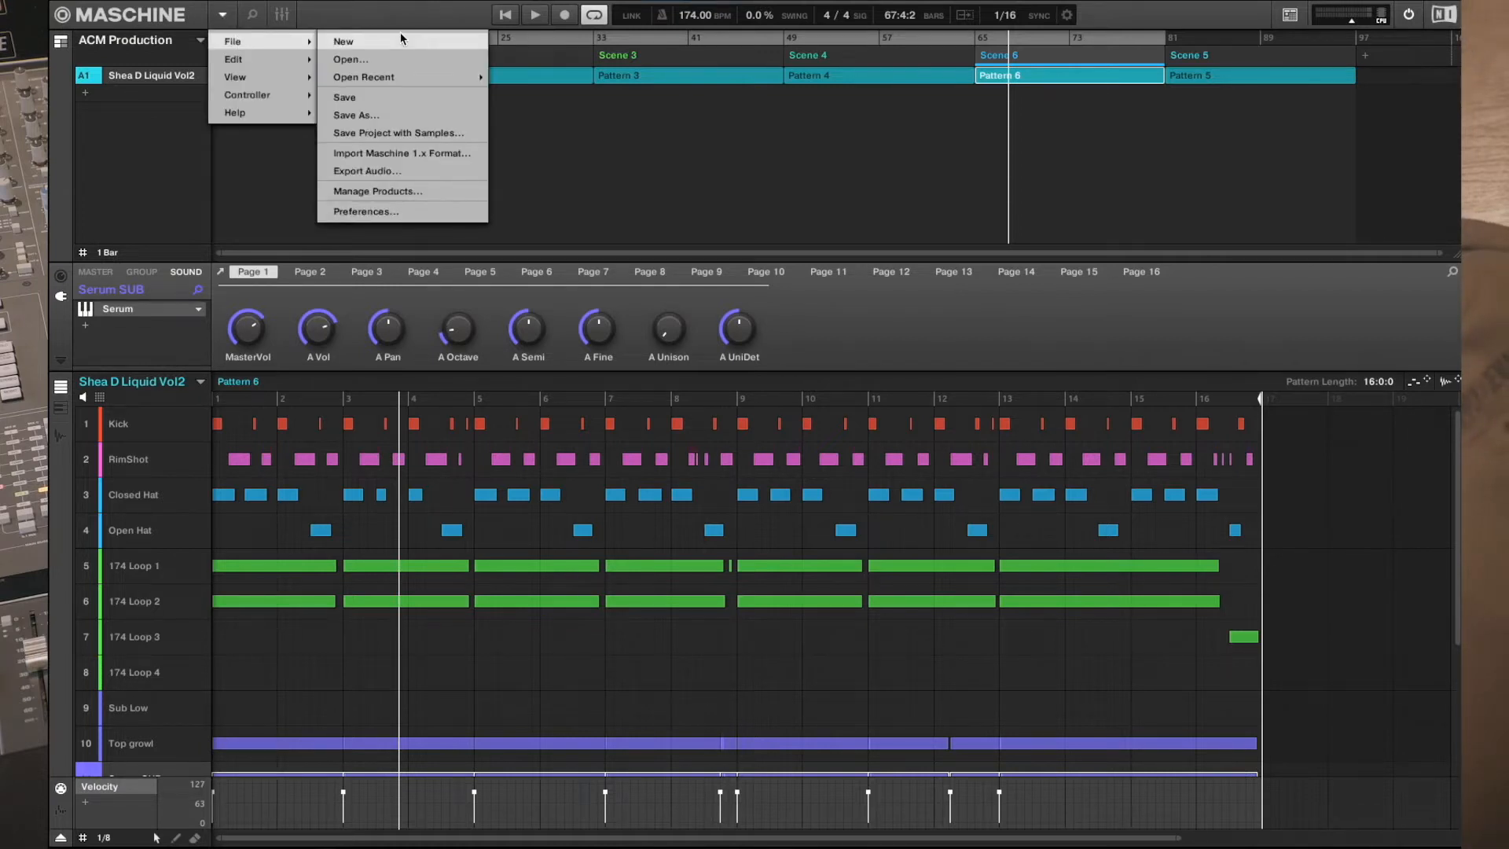
click(412, 173)
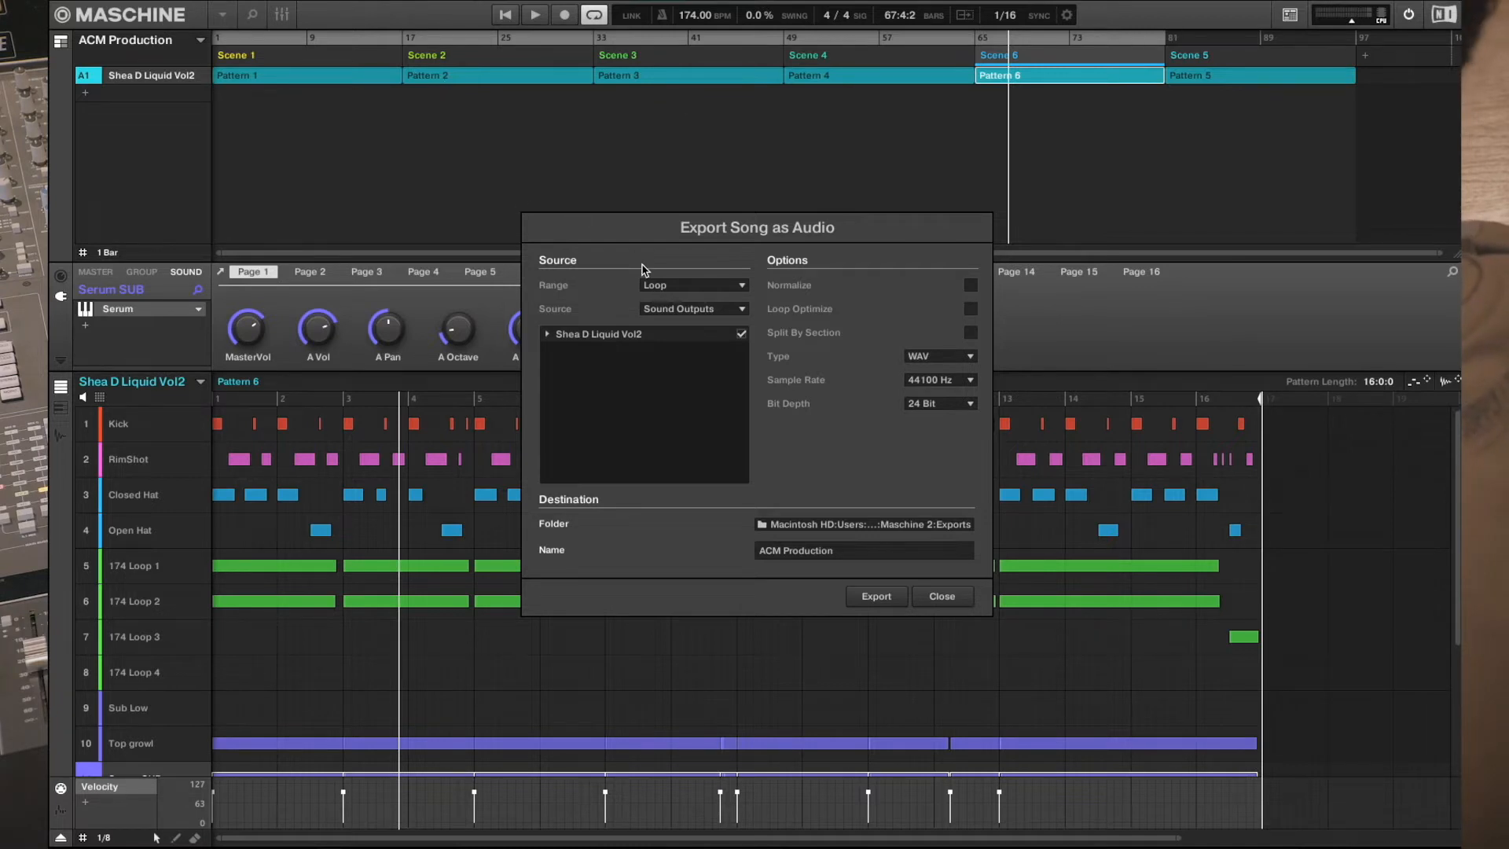
click(700, 309)
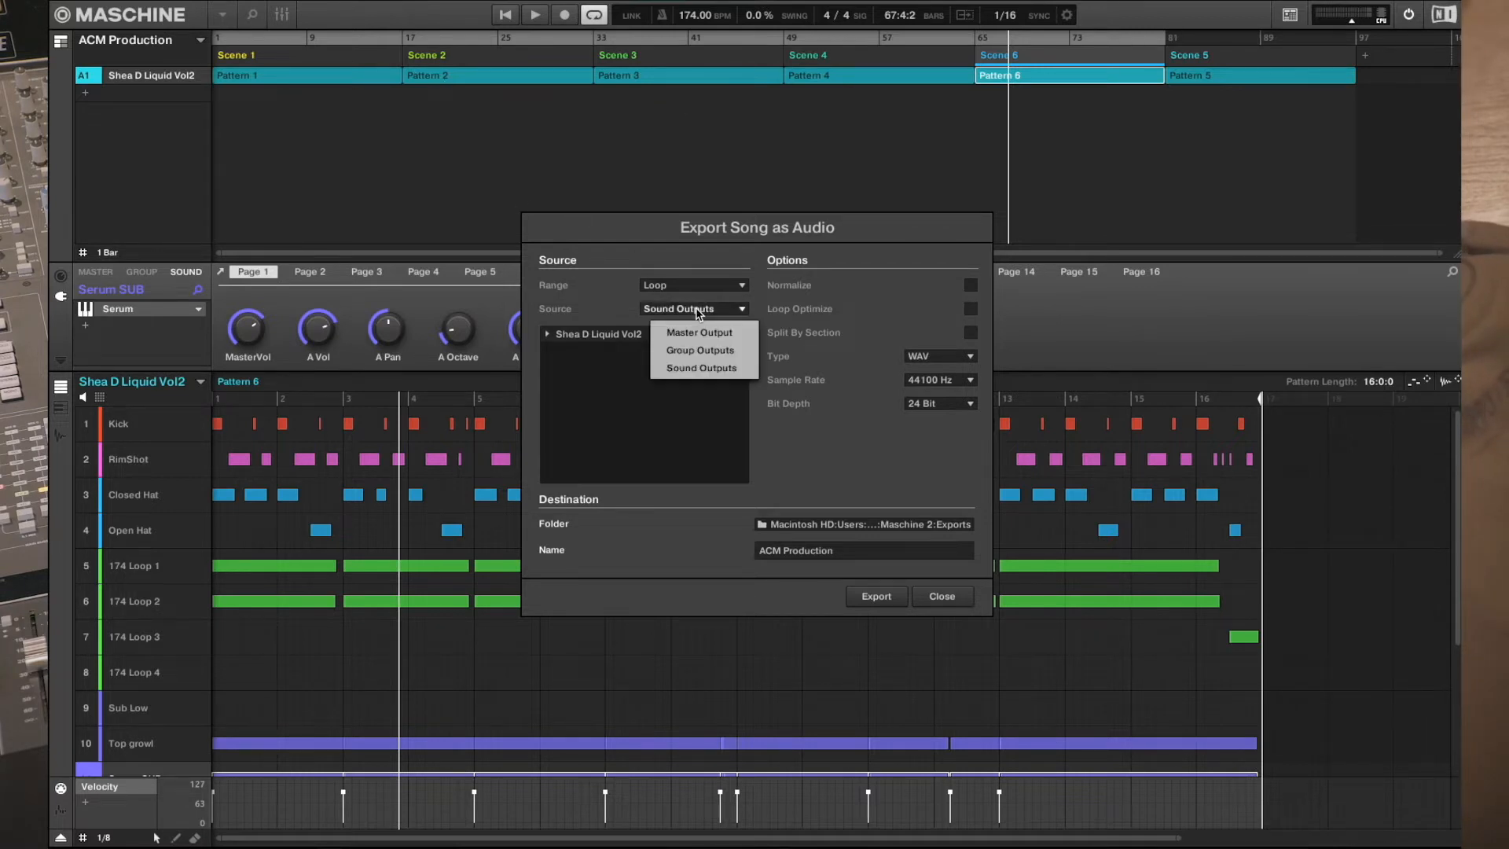
click(707, 369)
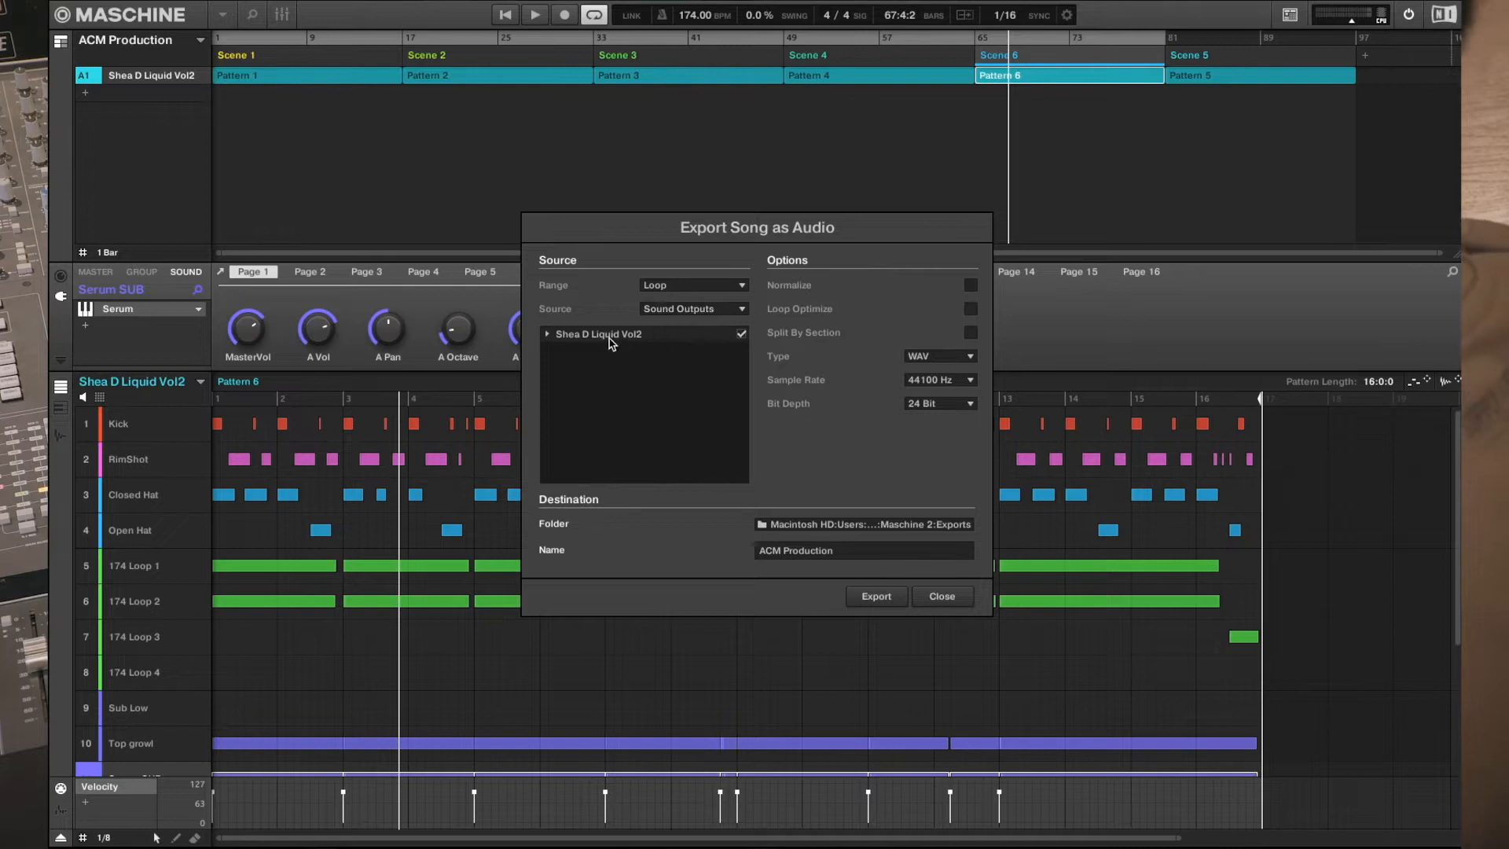
- Examine which individual sounds of the group are ticked for export, from Kick to White Noise
click(548, 334)
scroll(617, 409, down, 5)
scroll(617, 409, up, 5)
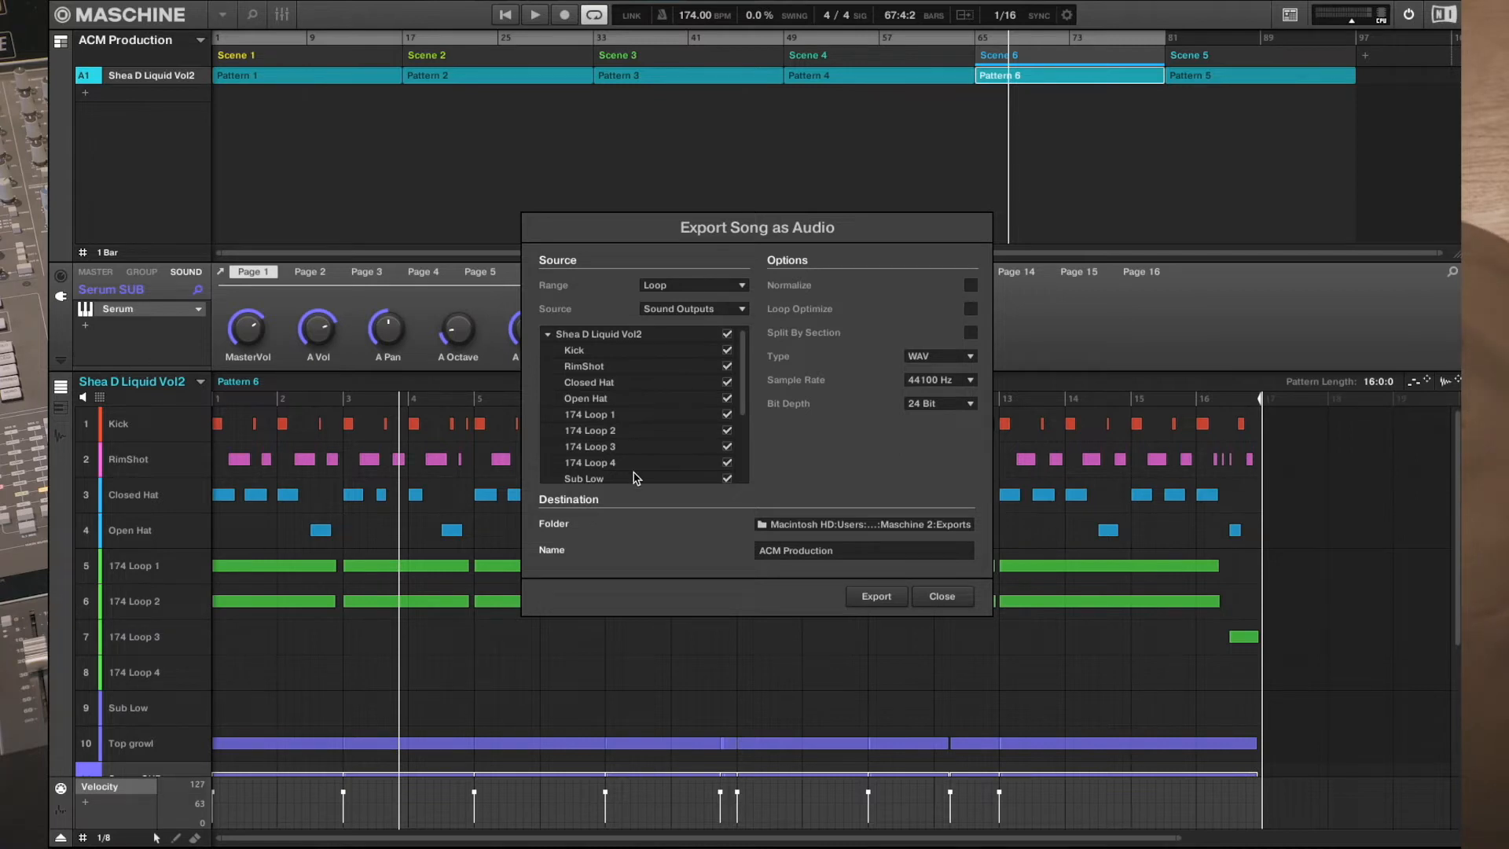
scroll(636, 478, down, 5)
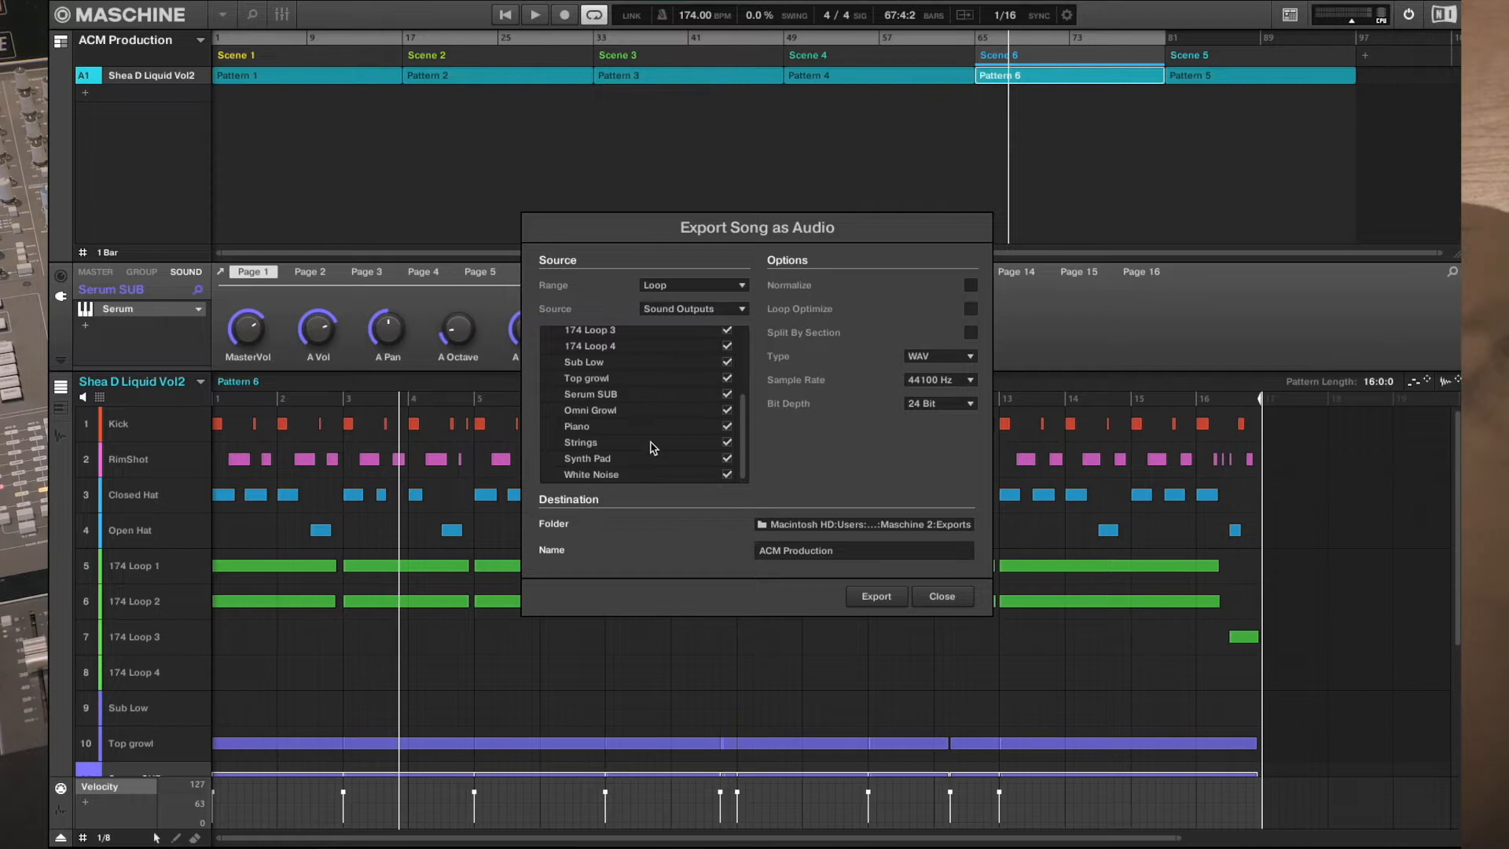
scroll(672, 426, up, 3)
scroll(672, 427, down, 3)
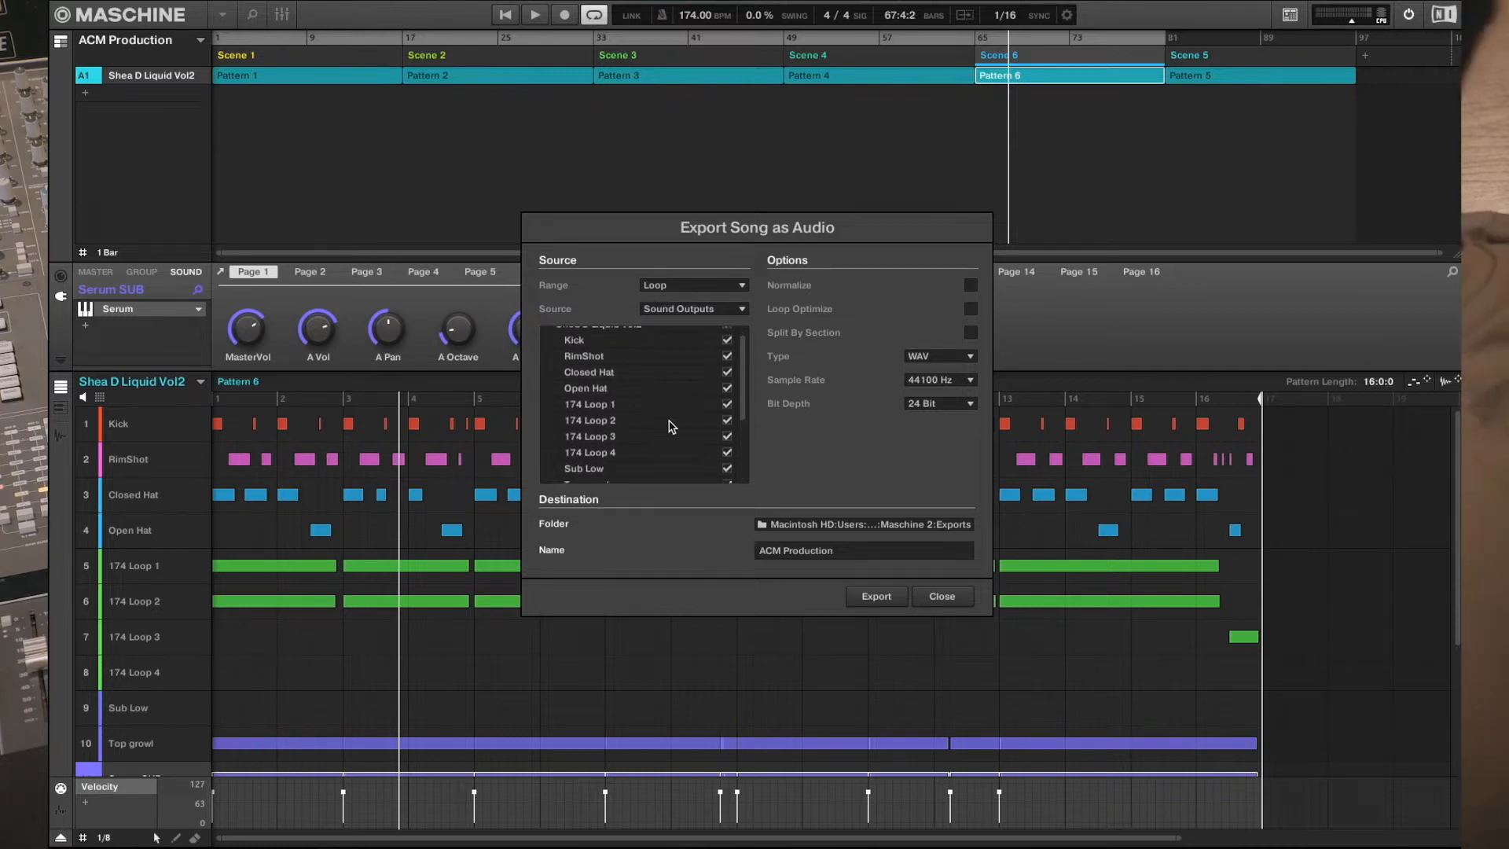
scroll(672, 427, up, 3)
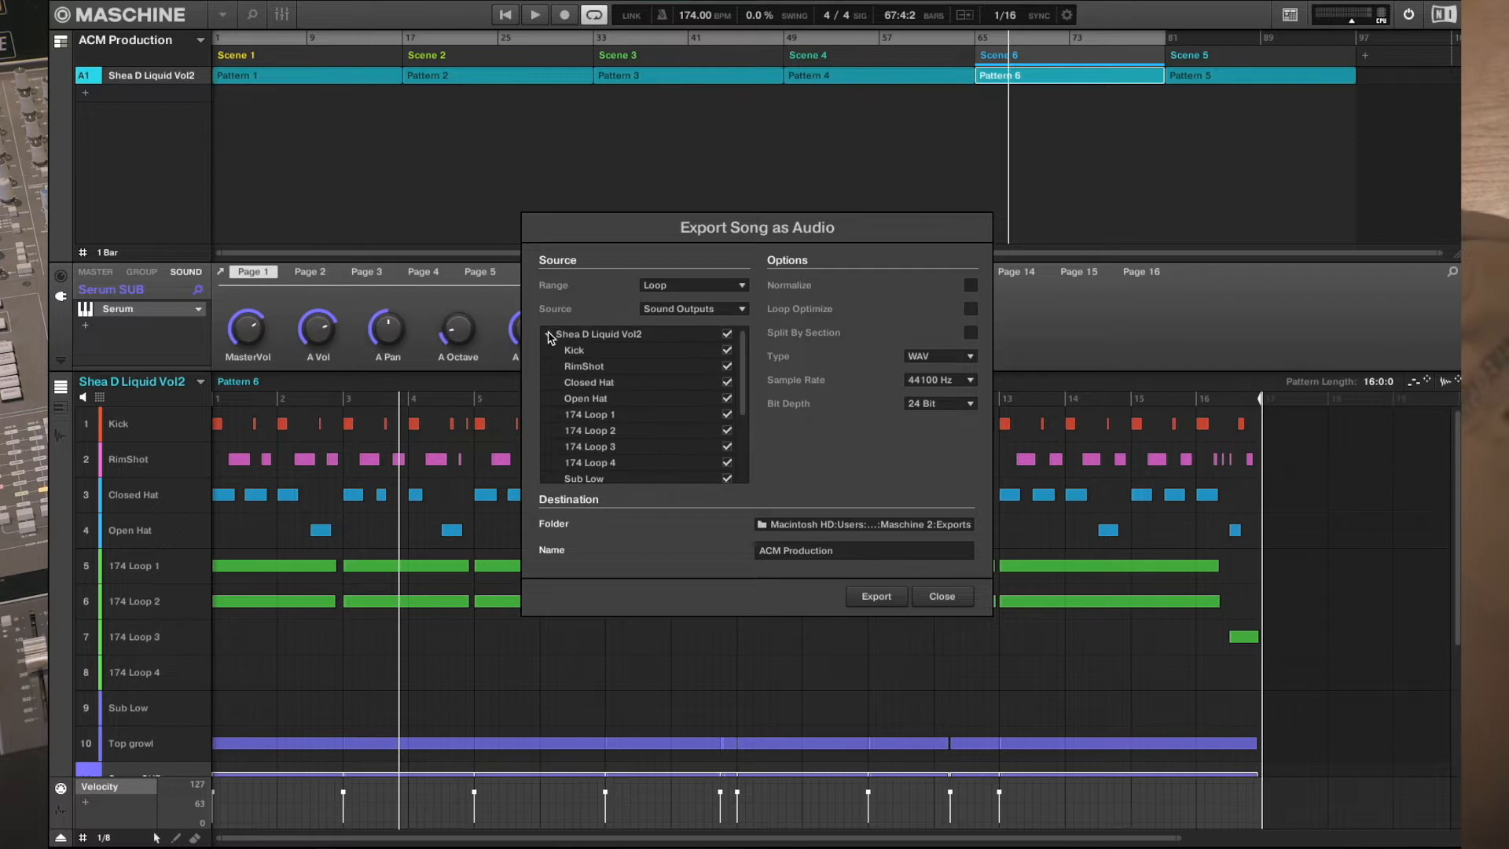
click(548, 334)
- Set the export destination folder to the Desktop
click(868, 524)
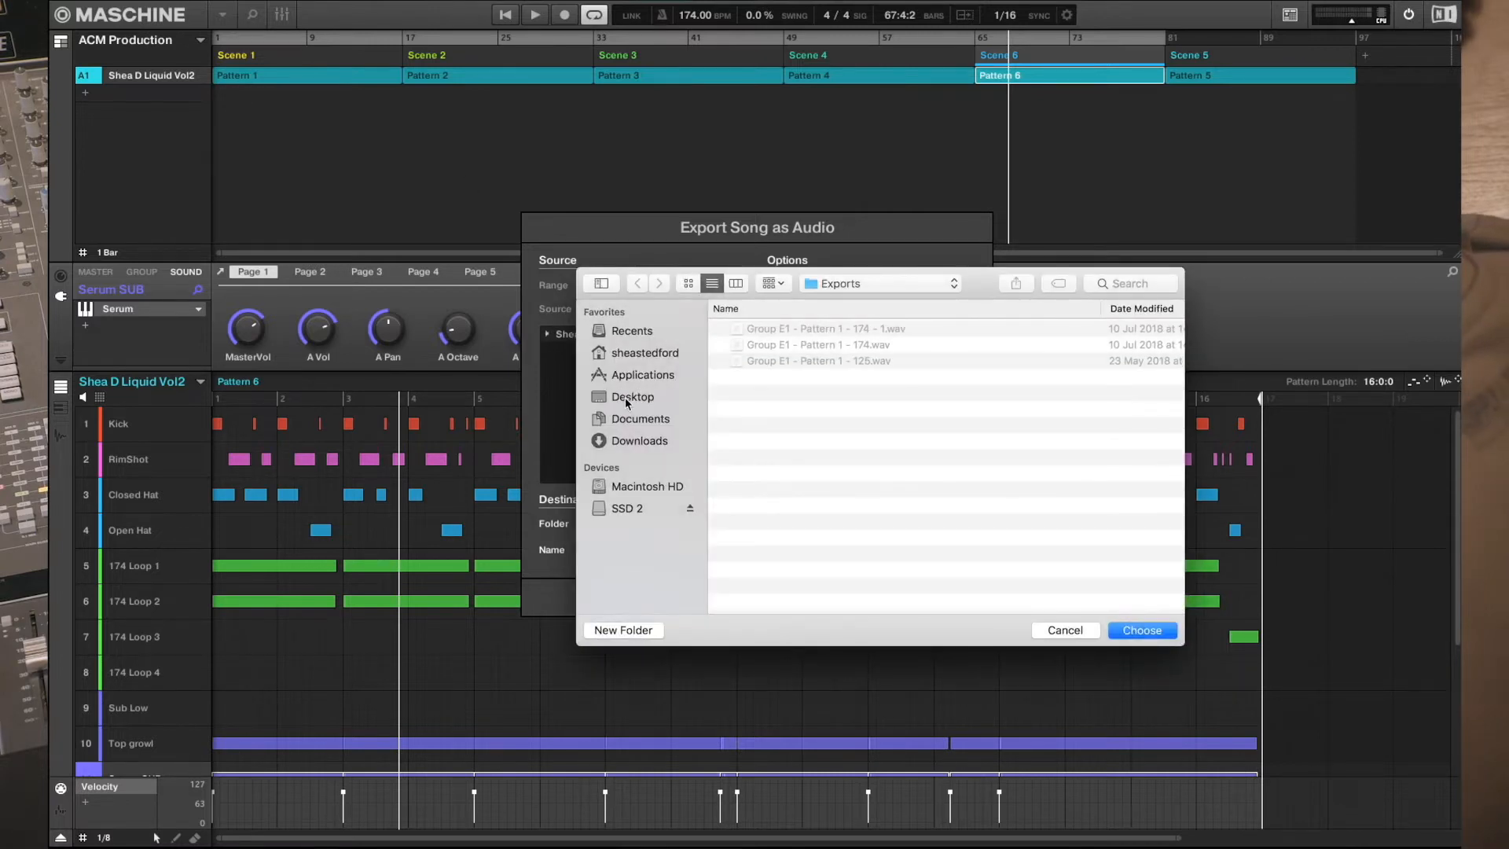
click(626, 397)
click(1141, 630)
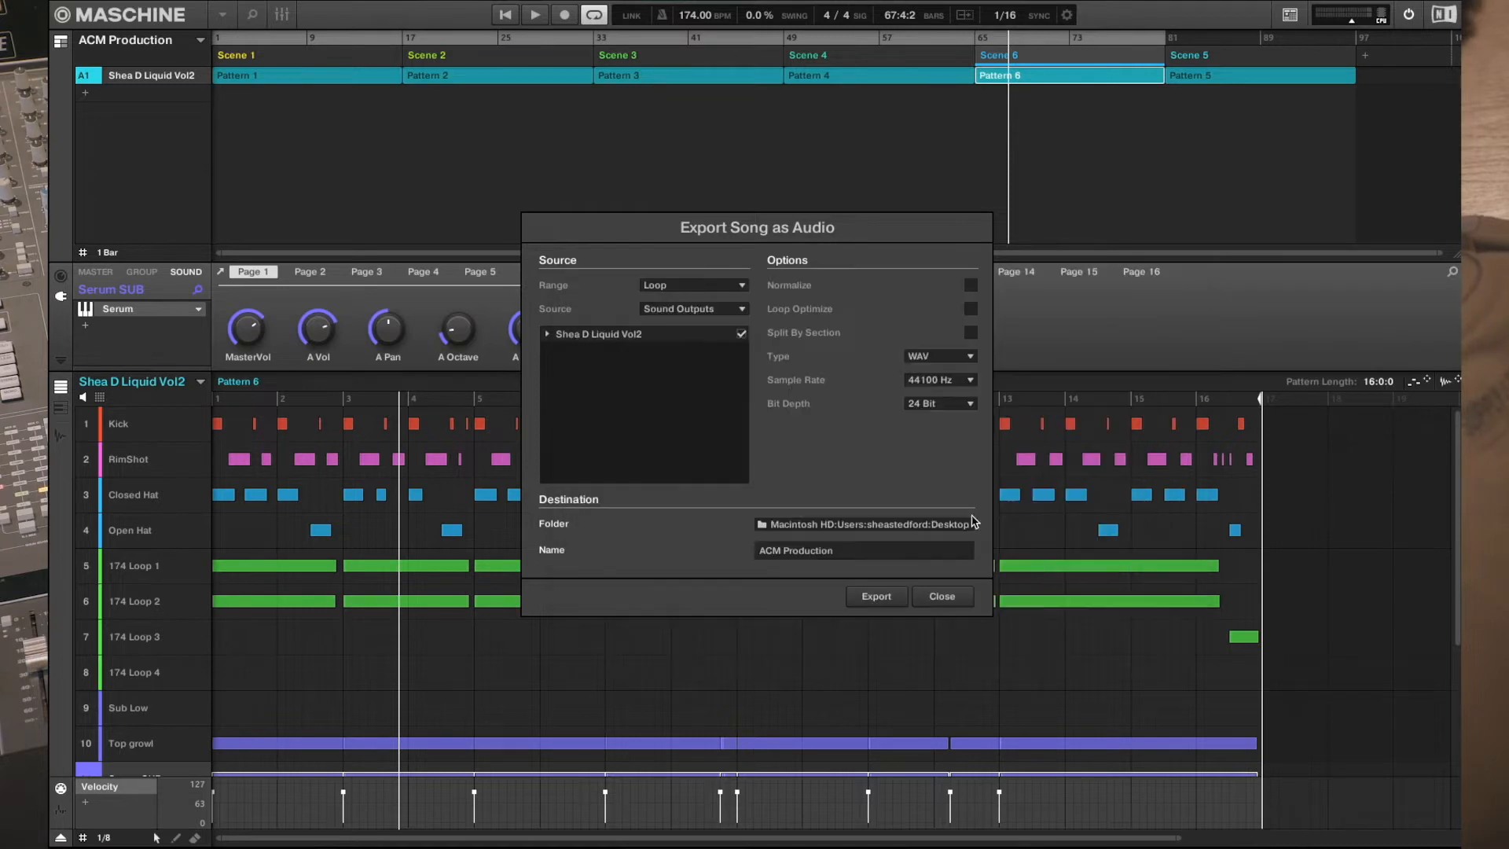
- Name the export DnB Workshop and export the sounds as WAV files
drag(847, 553, 717, 564)
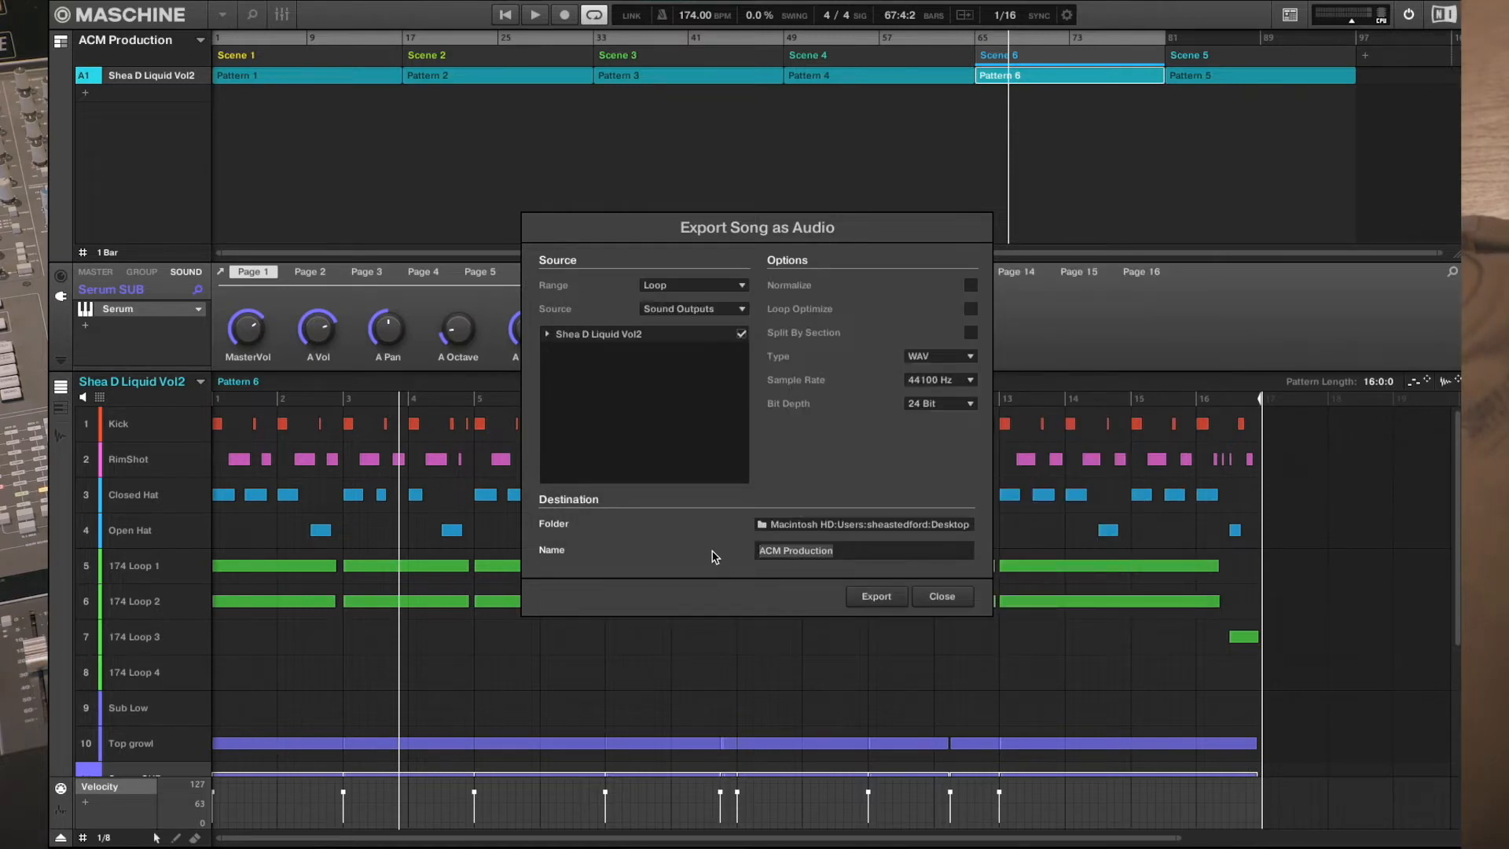
text(DnB Wo)
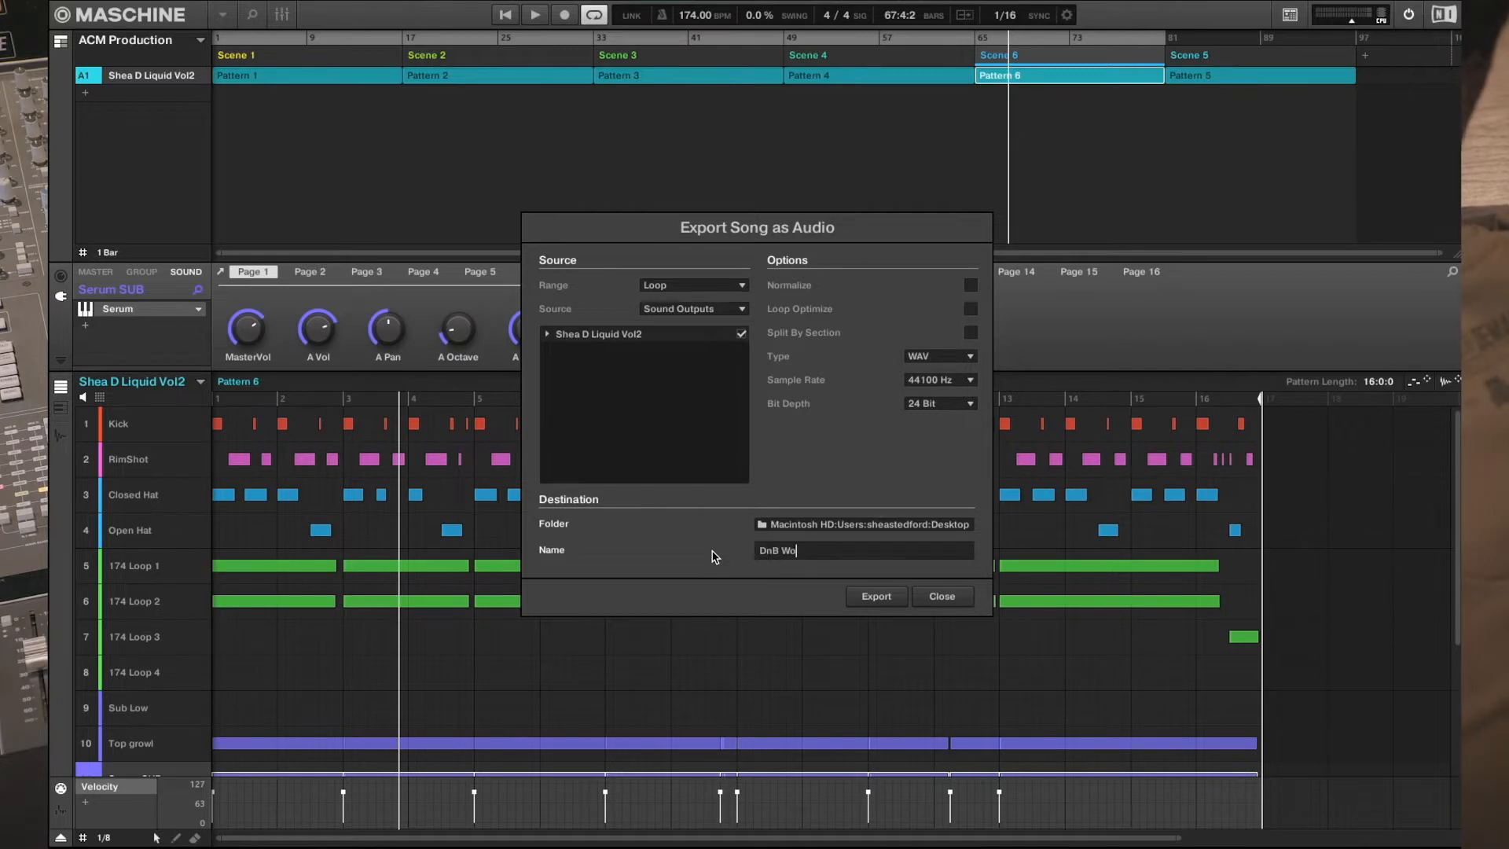
text(rkshop)
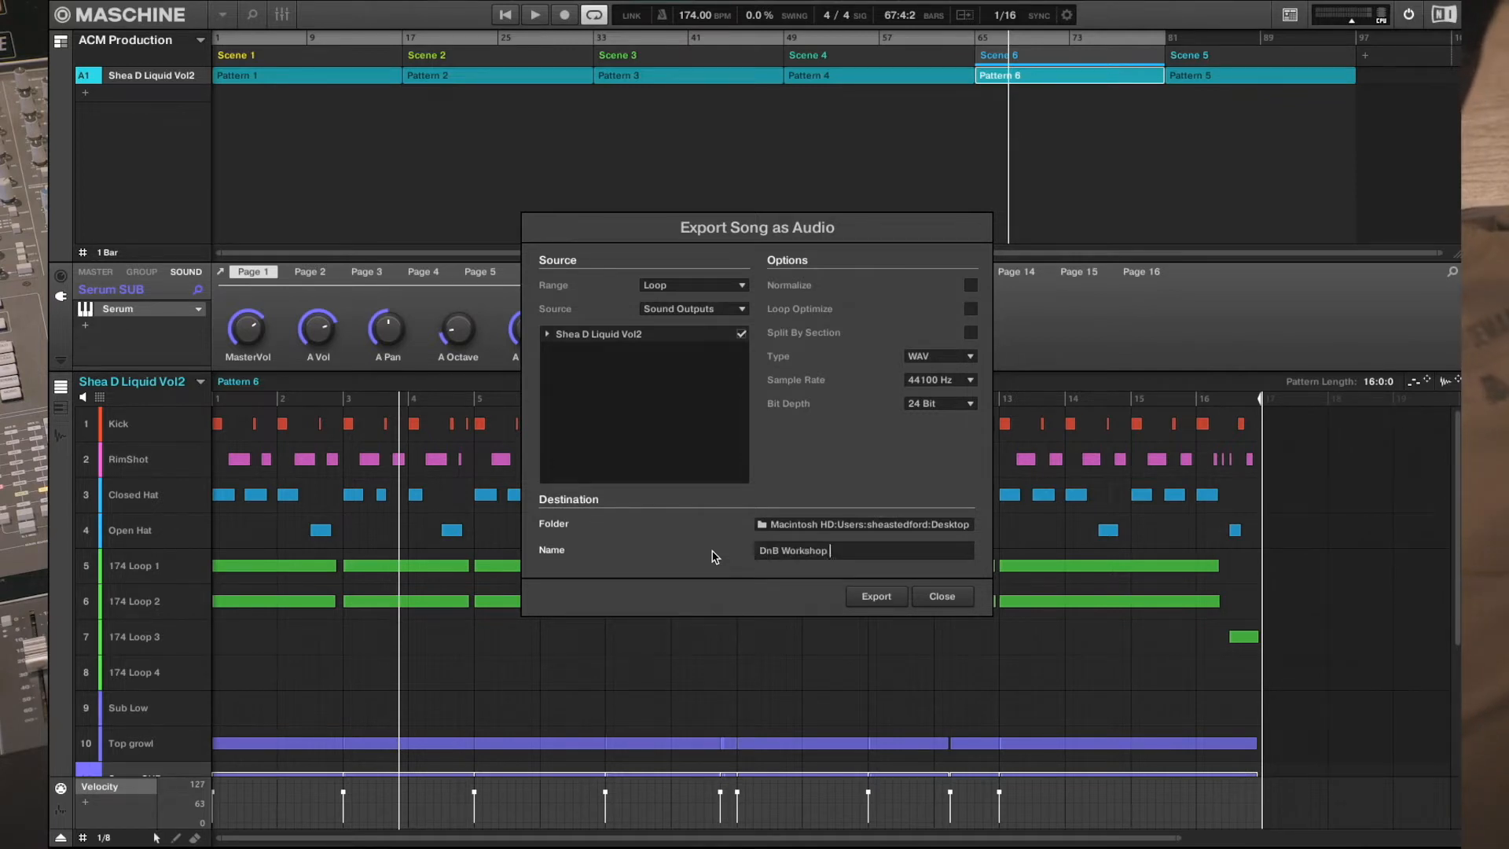
click(877, 597)
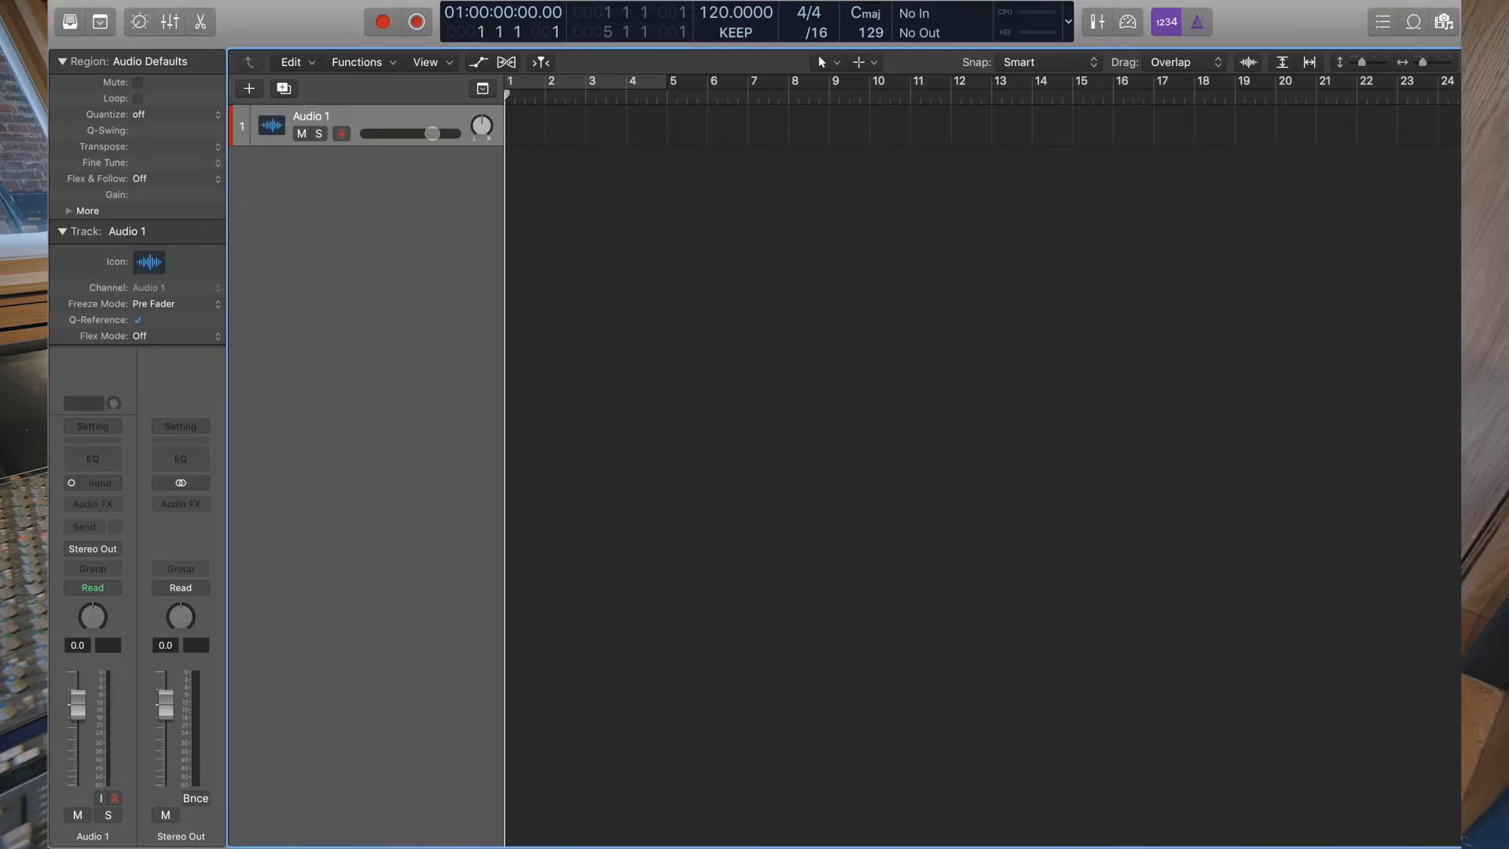
- In Logic Pro's file browser, open the DnB Workshop folder, with the Name column widened to show full file names and audio preview off
click(1453, 21)
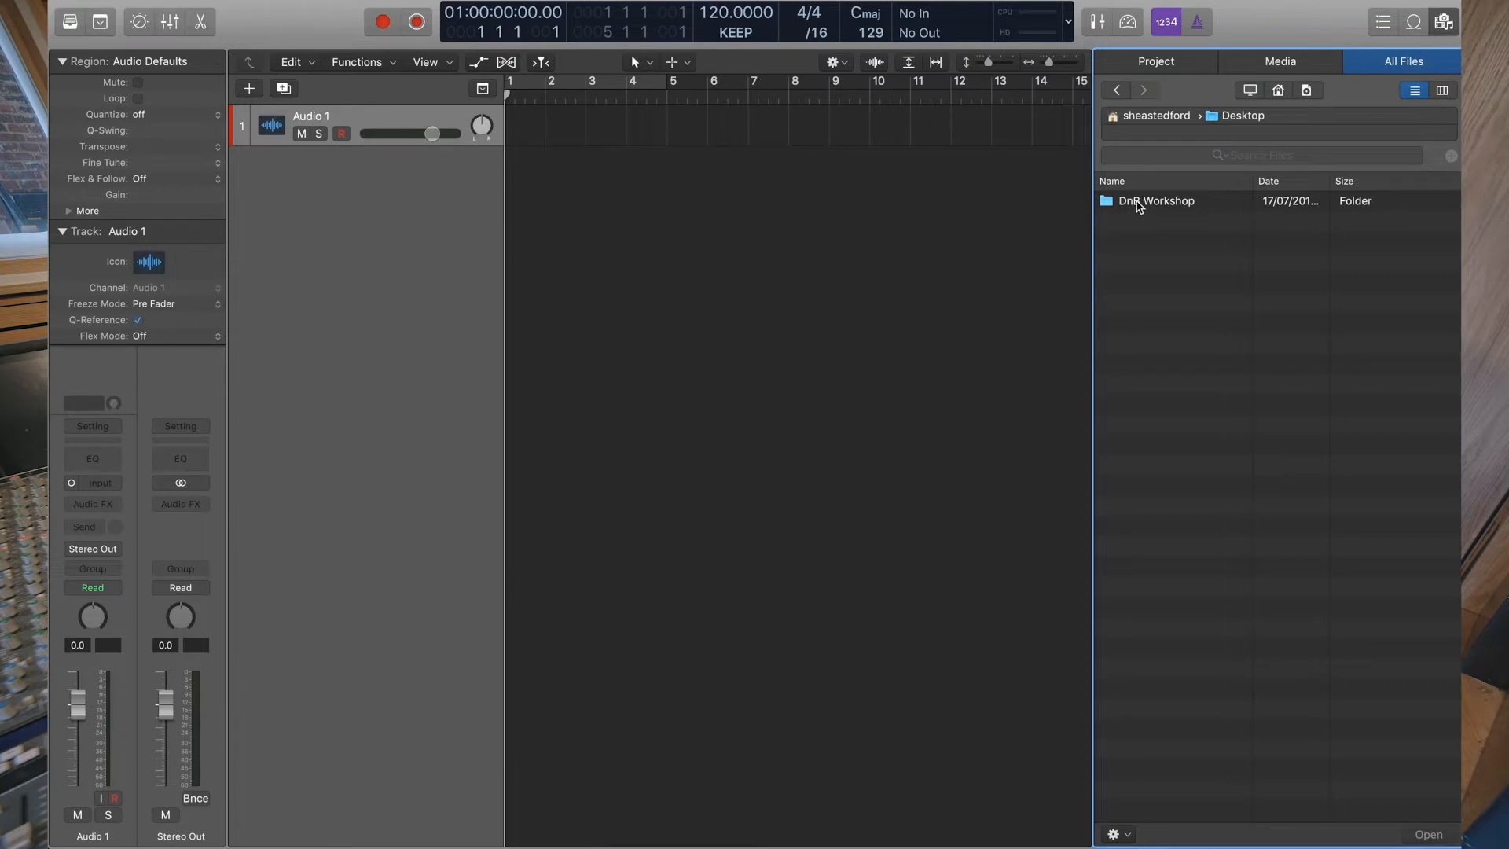
double_click(1137, 203)
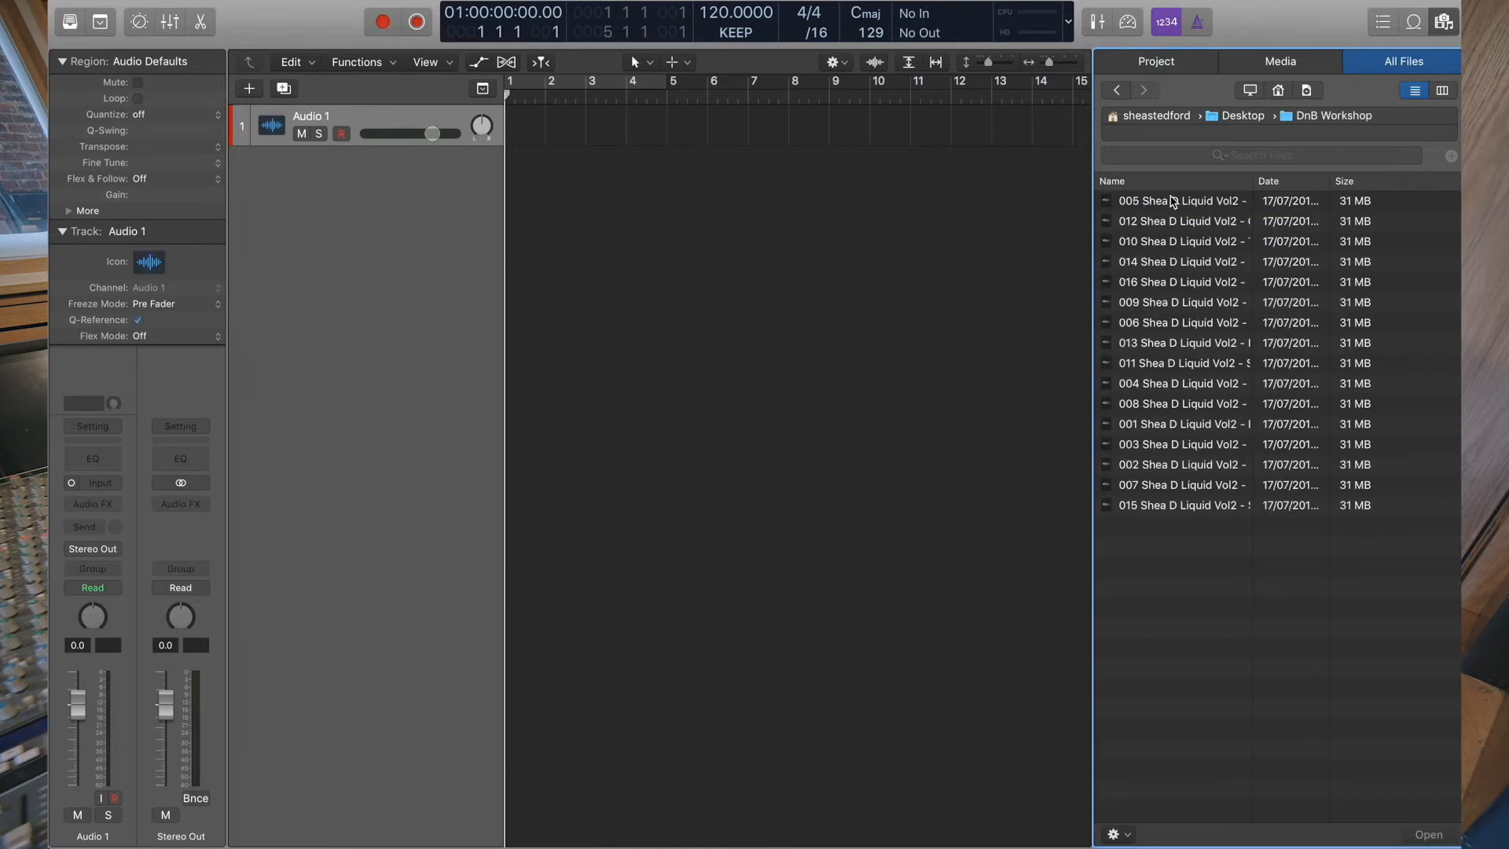
click(1179, 203)
drag(1255, 180, 1365, 177)
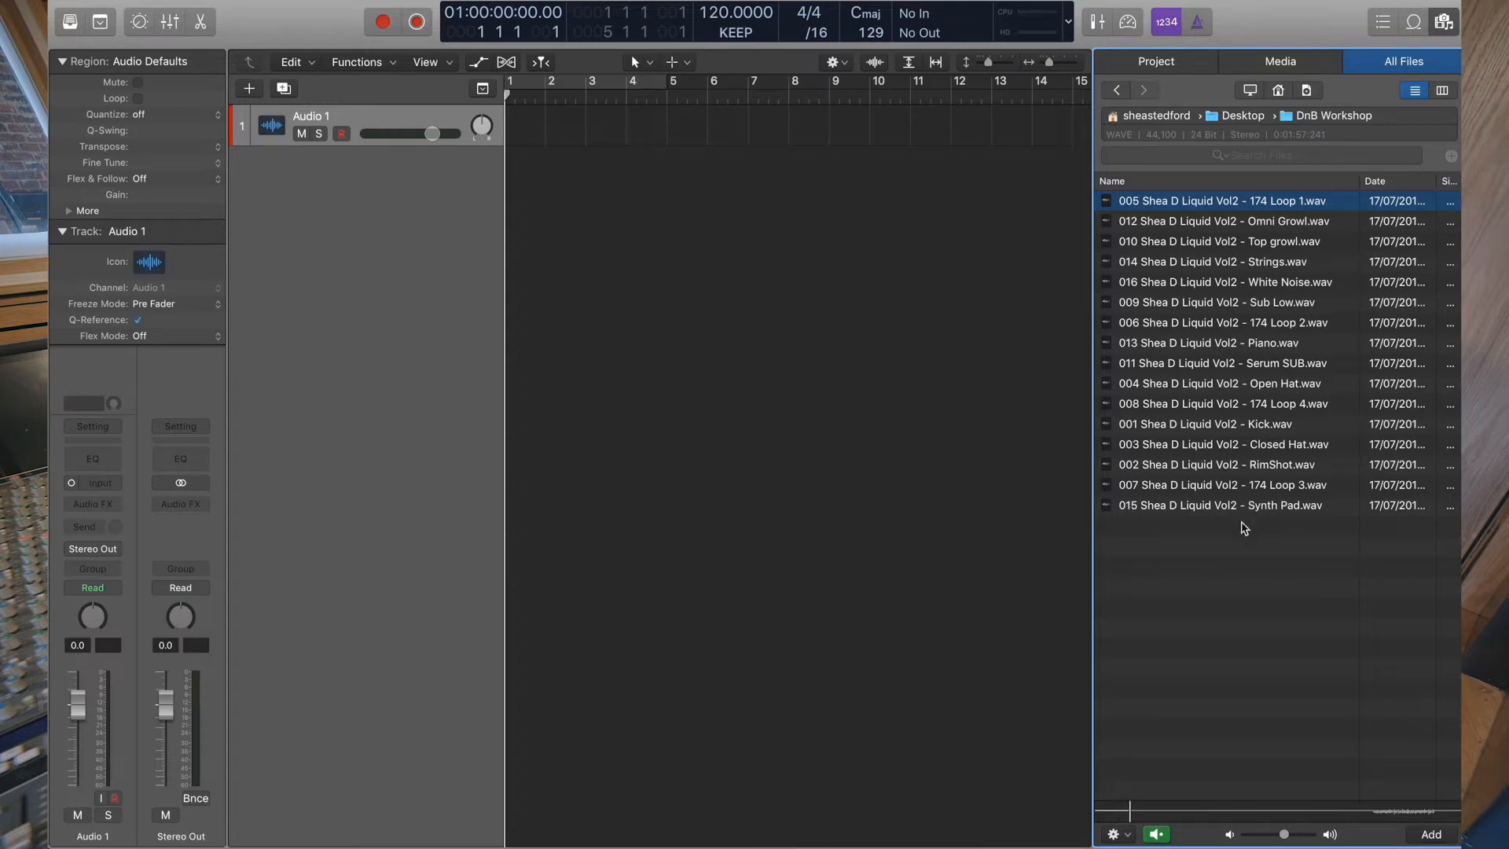
click(1154, 833)
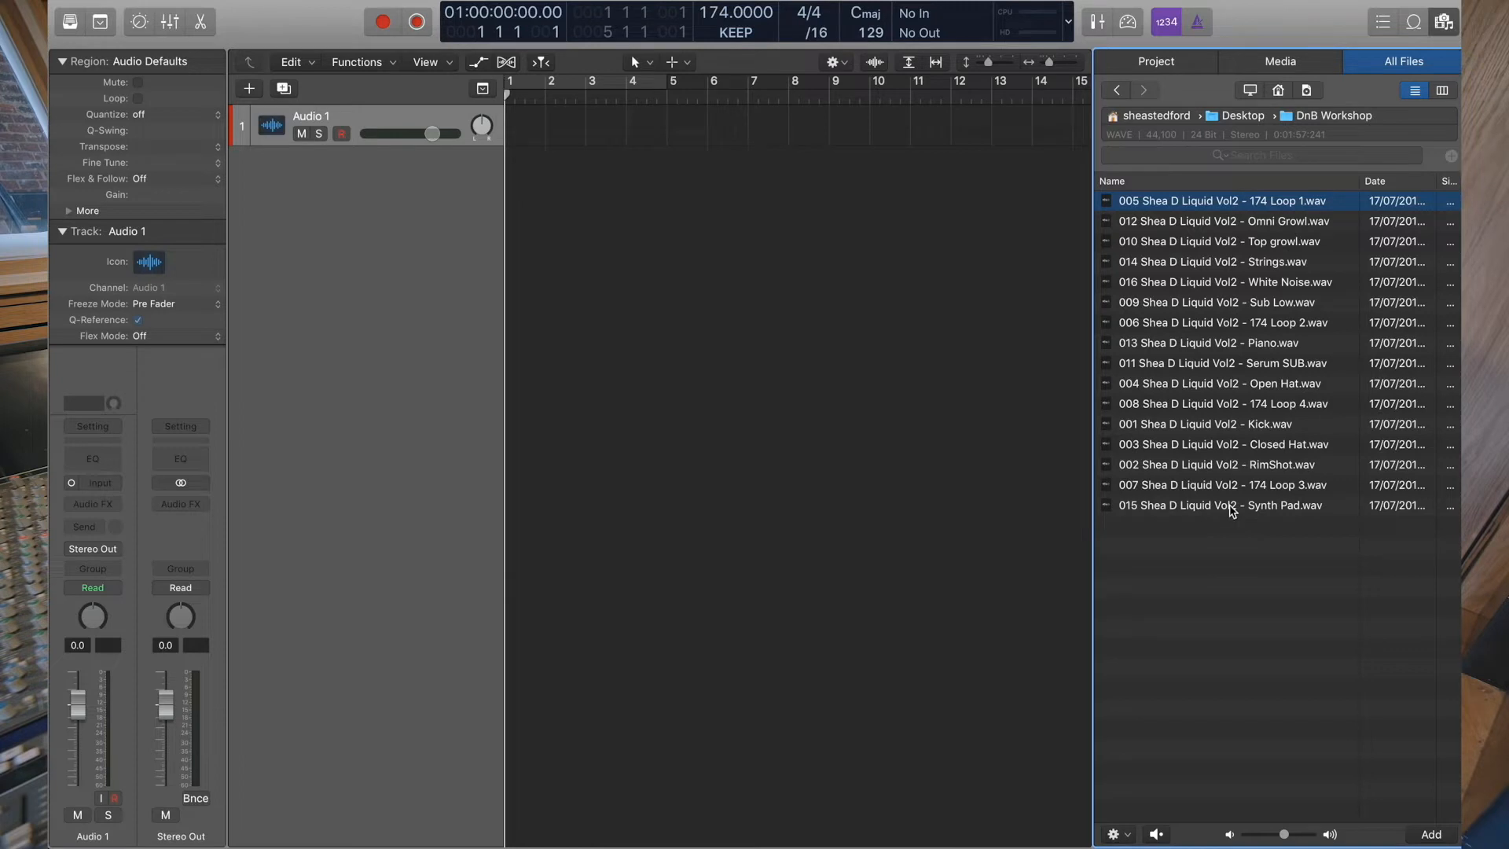
- Add all the WAV files in the DnB Workshop folder at bar 1, creating new tracks, and close the file browser
shift+click(1232, 511)
drag(1182, 203, 507, 123)
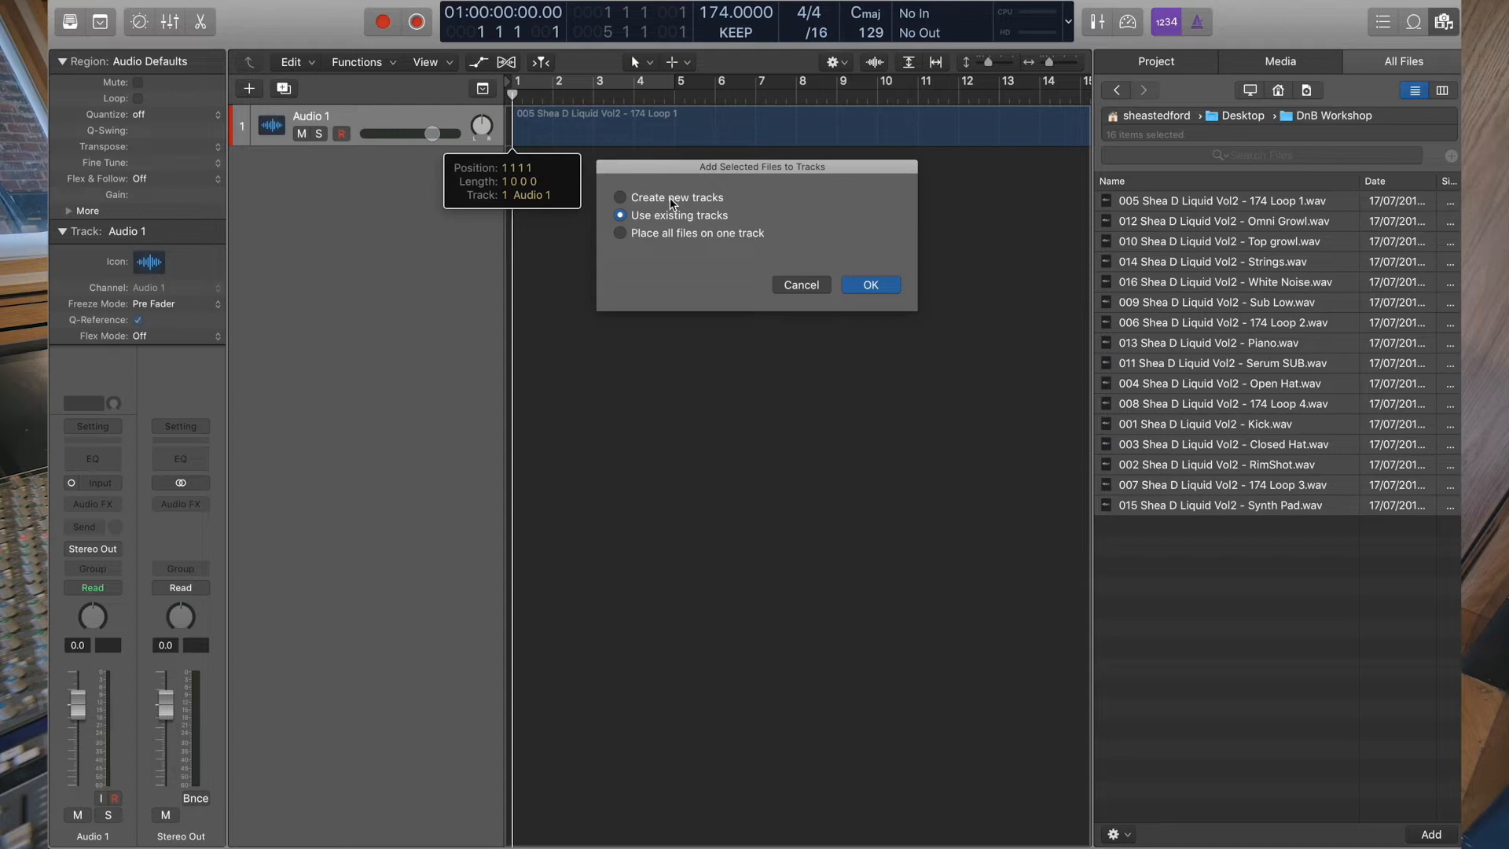
click(686, 197)
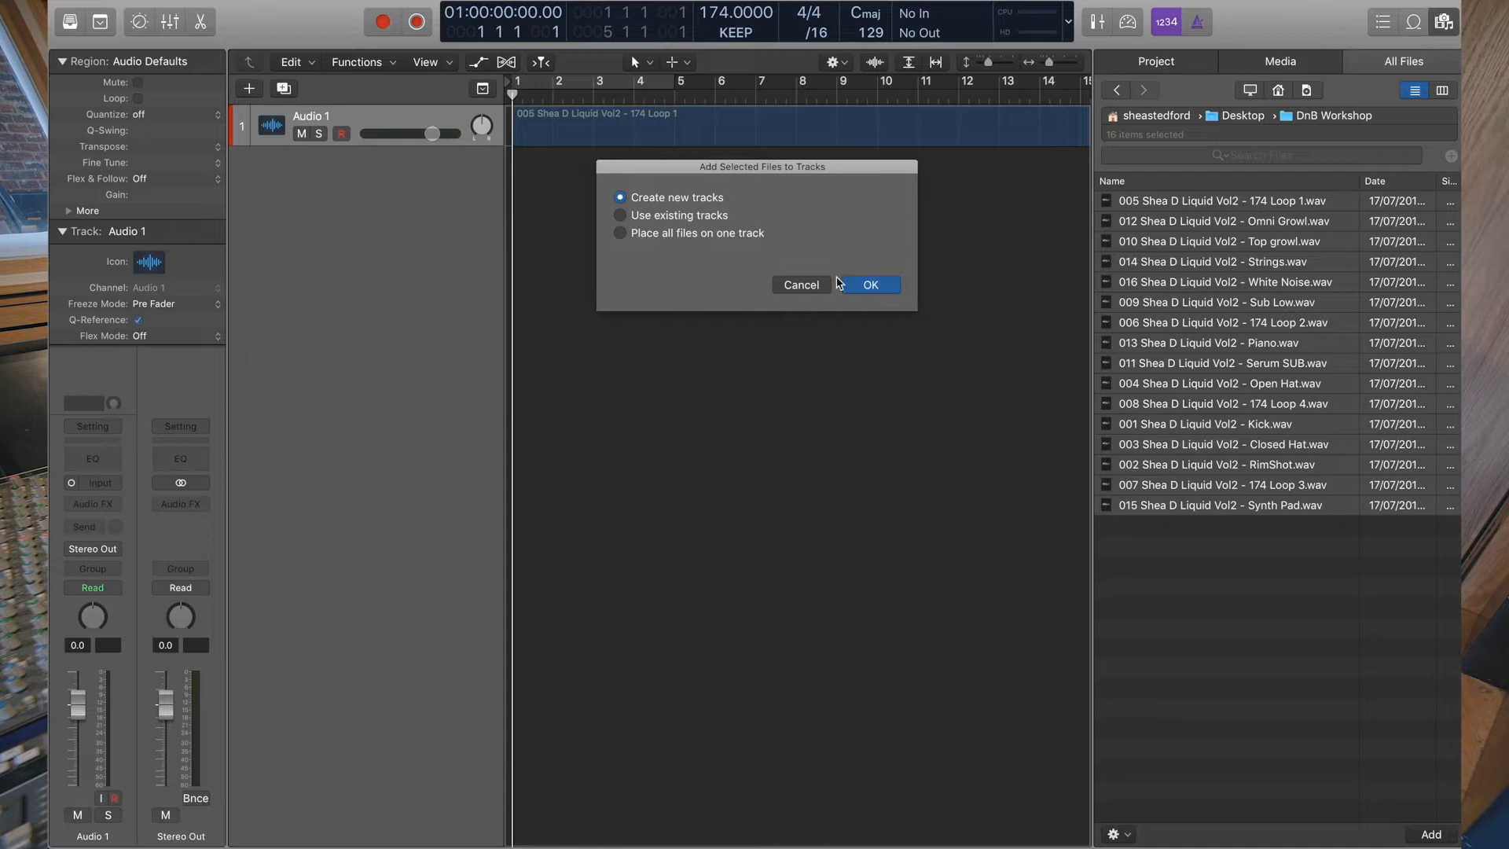
click(864, 286)
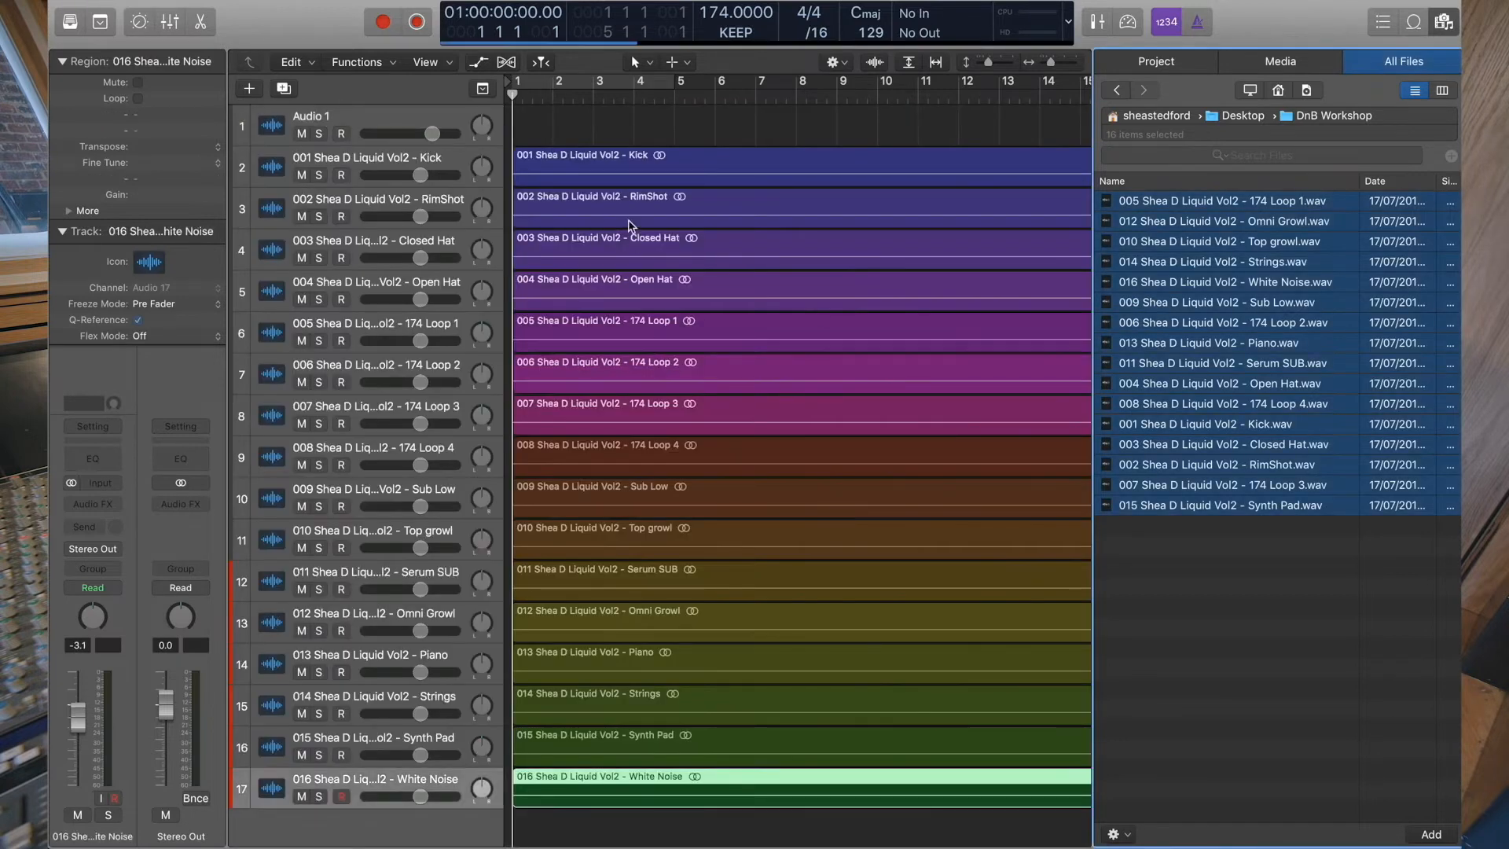
click(1444, 22)
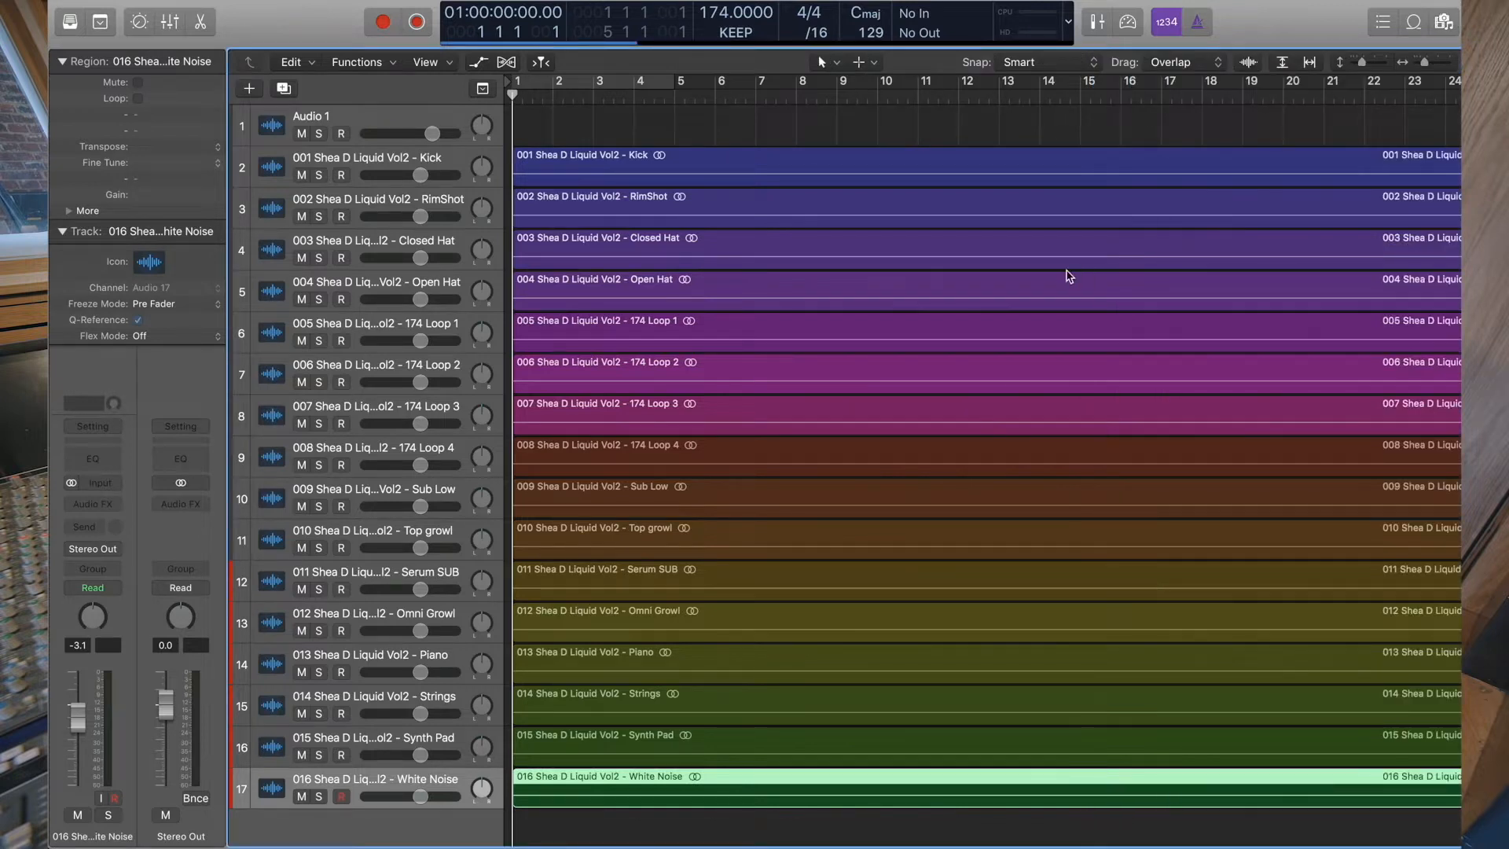
- Delete the empty Audio 1 track and enlarge the waveform display in the regions
key(z)
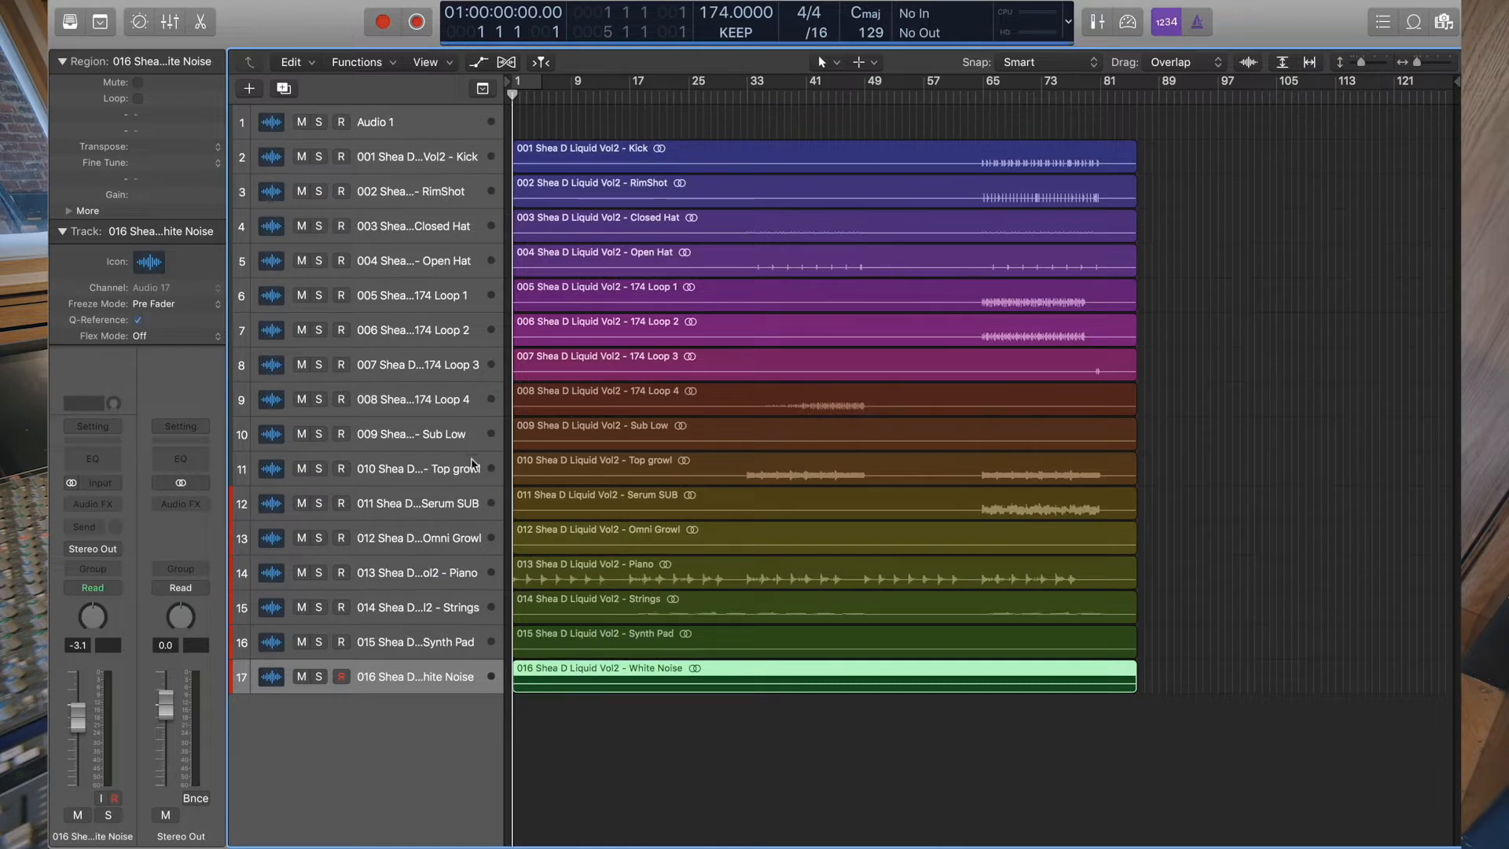
click(416, 124)
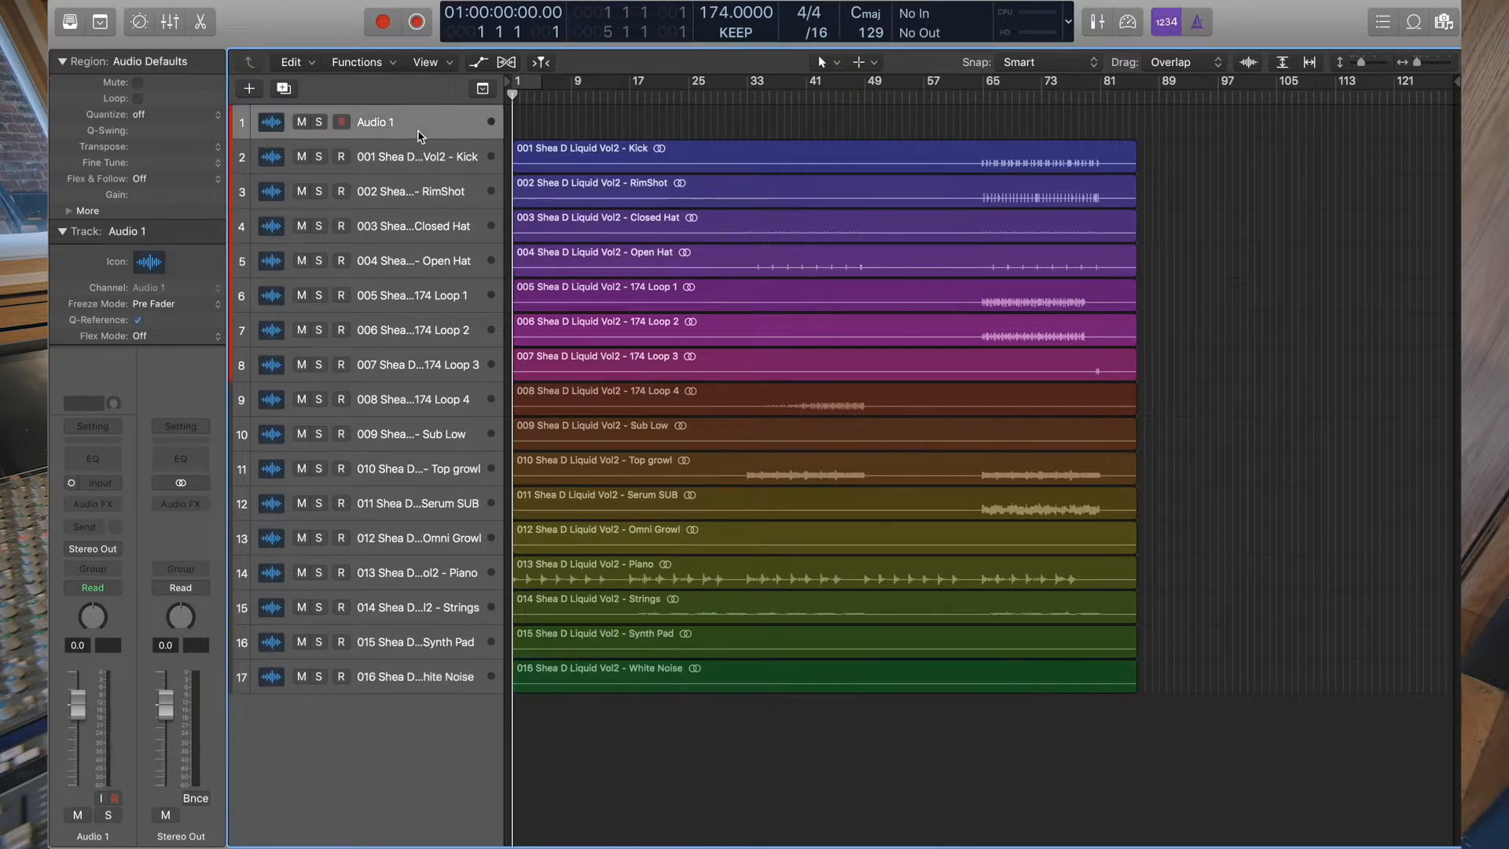
key(super+BackSpace)
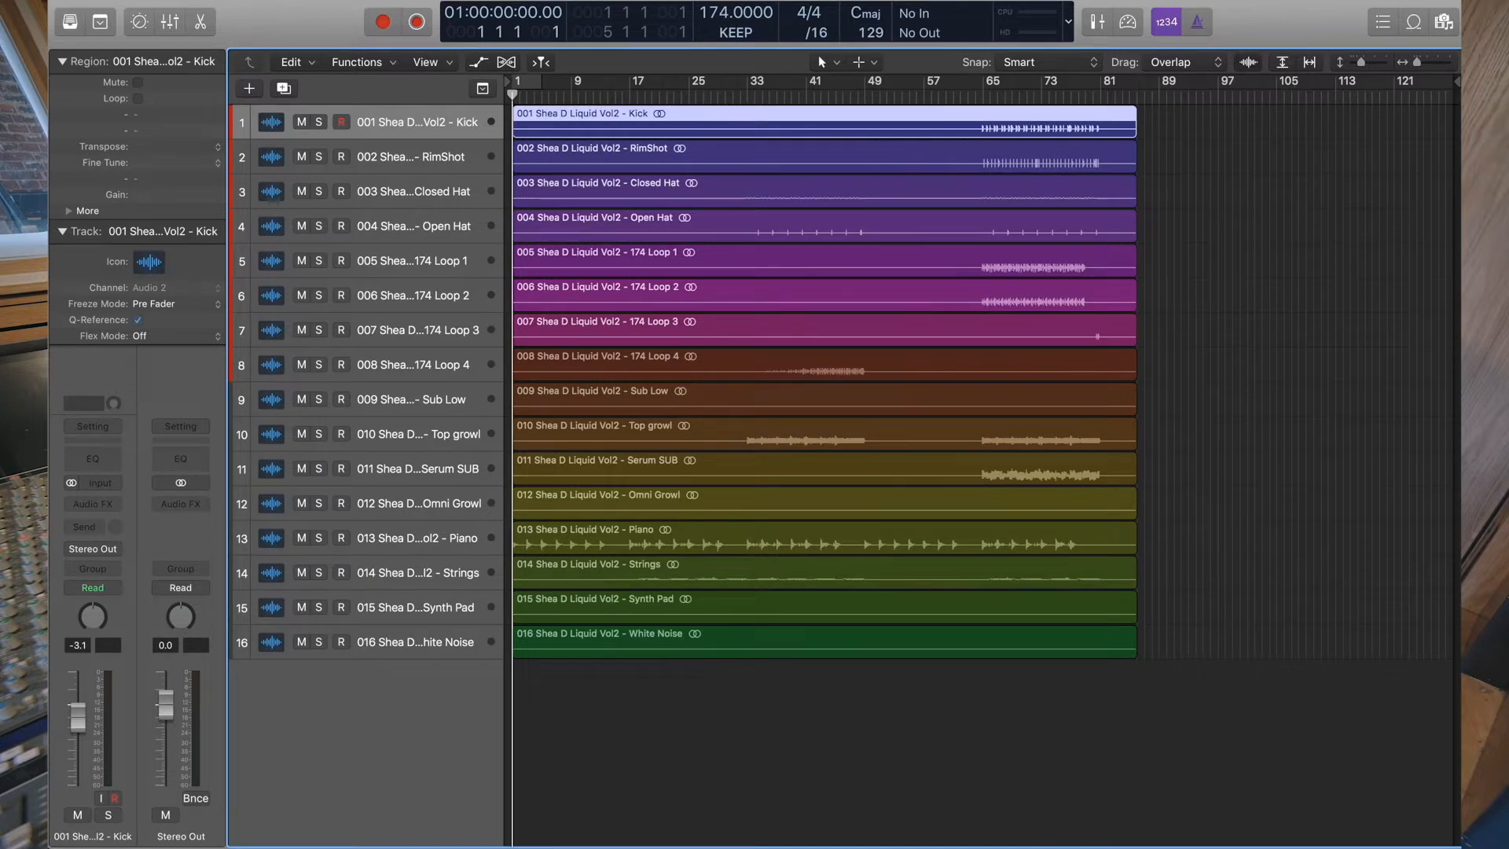
drag(1248, 61, 1248, 2)
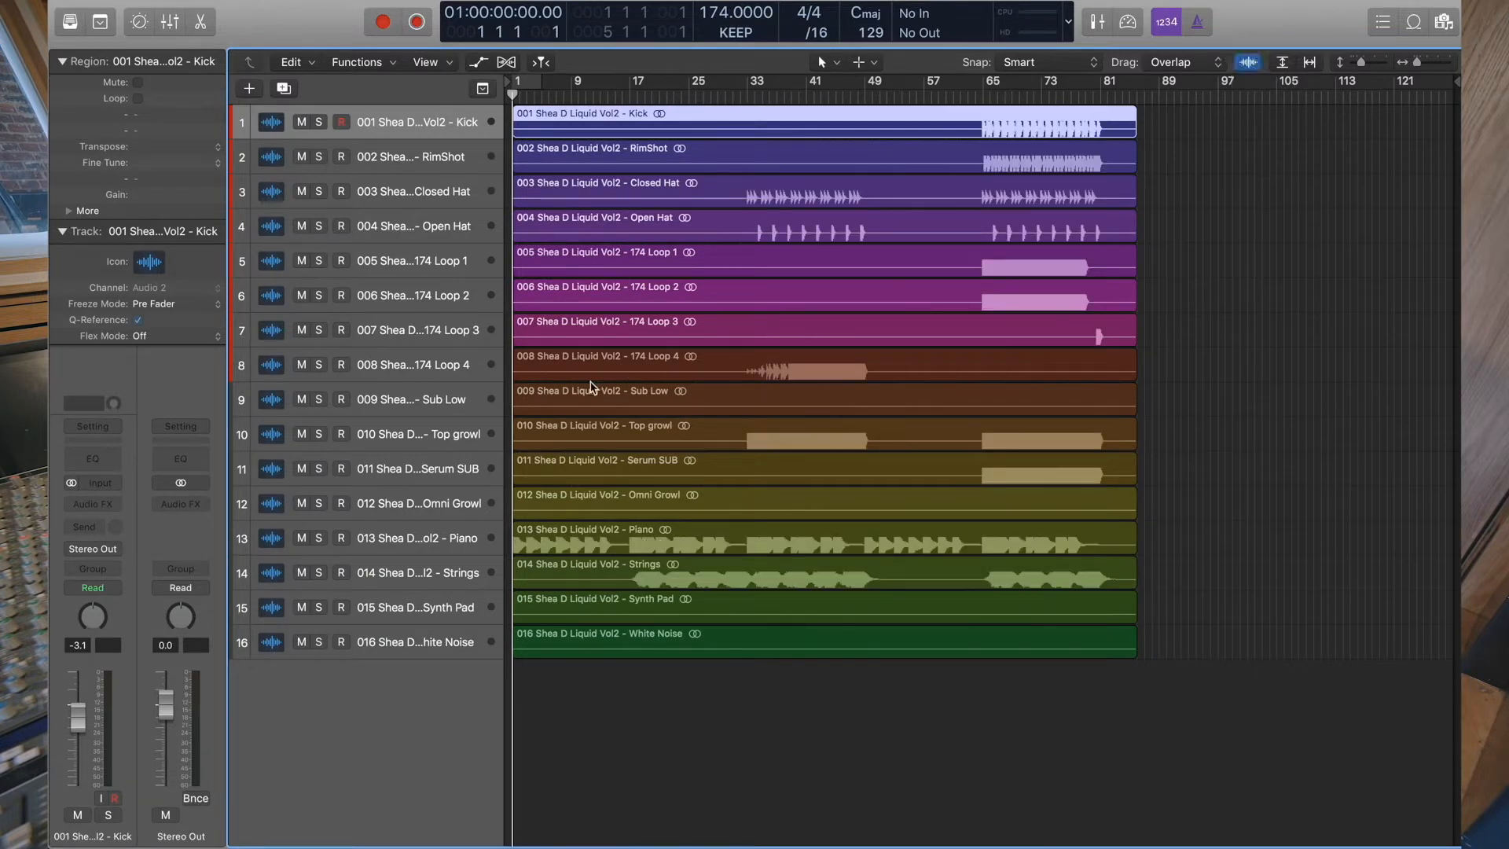
- Delete the silent Omni Growl, Synth Pad and White Noise tracks together with their regions
click(423, 505)
key(BackSpace)
key(super+BackSpace)
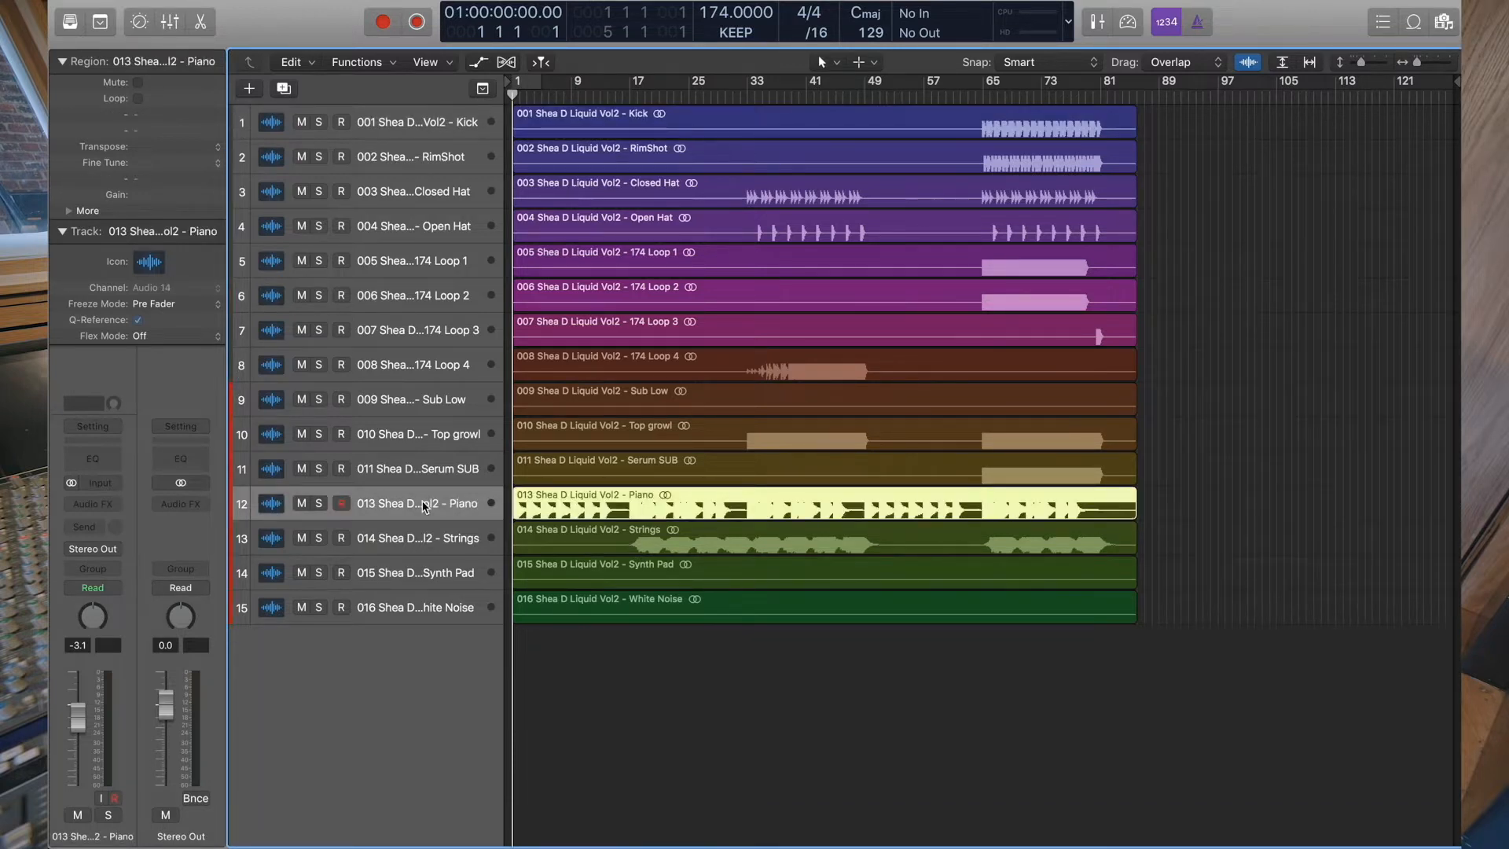
key(Down)
key(Down)
key(BackSpace)
key(super+BackSpace)
key(BackSpace)
key(super+BackSpace)
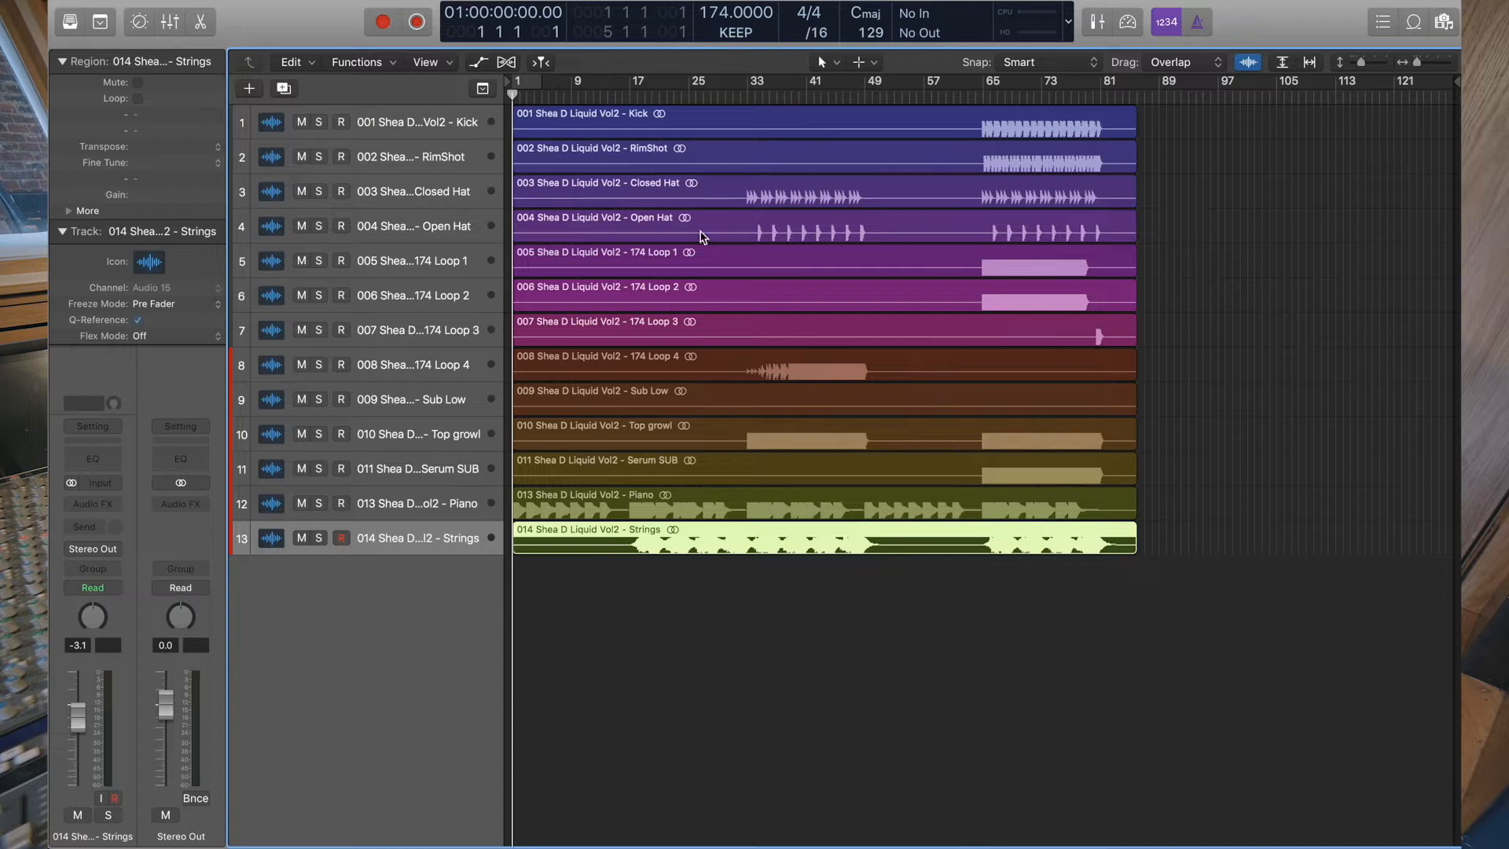
- Play the song from the start with the Piano track selected and reduce the waveform zoom
key(space)
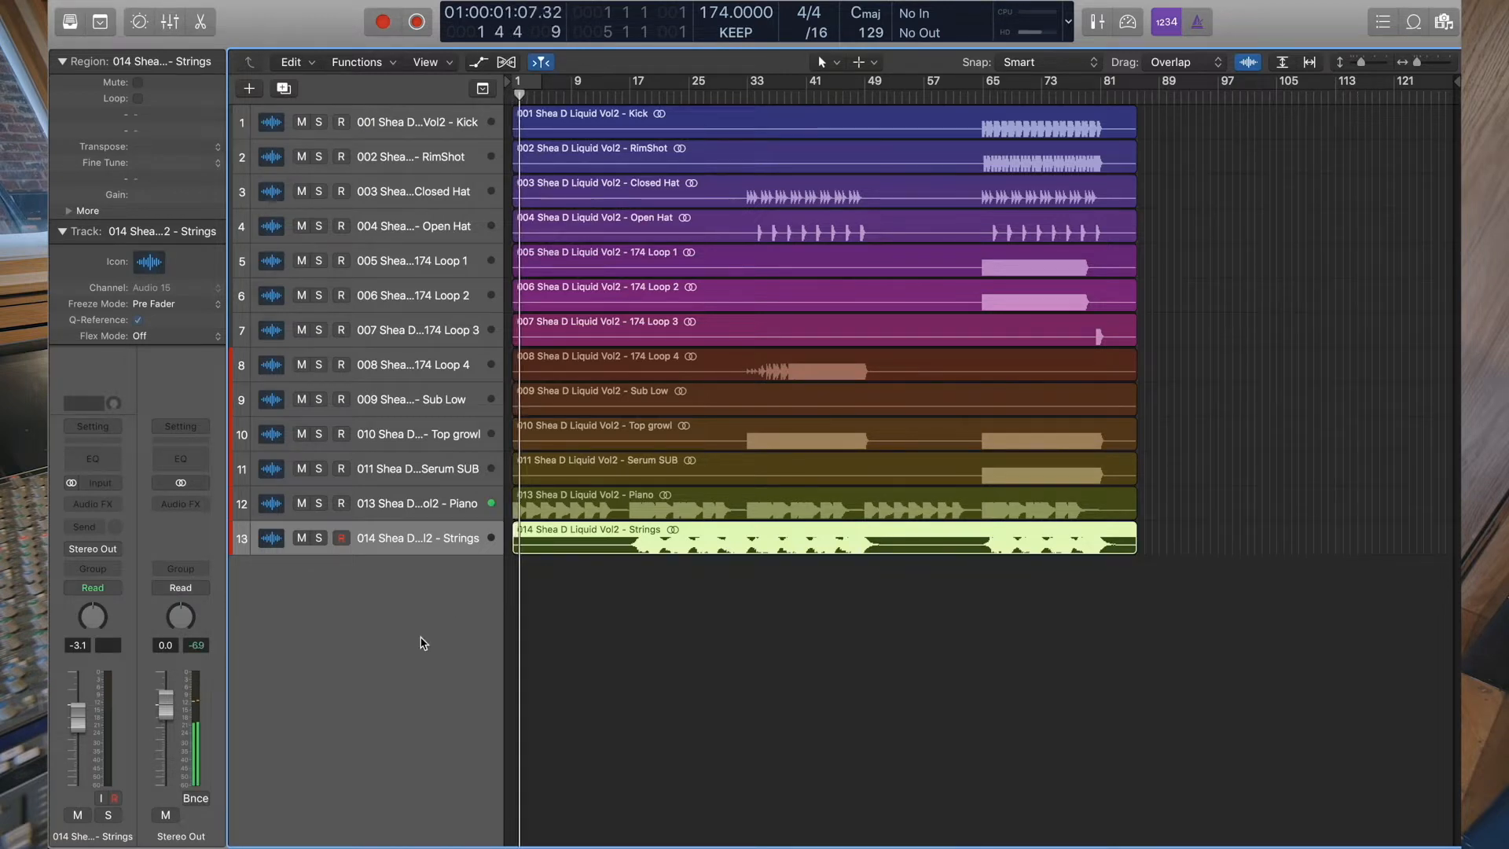
click(408, 495)
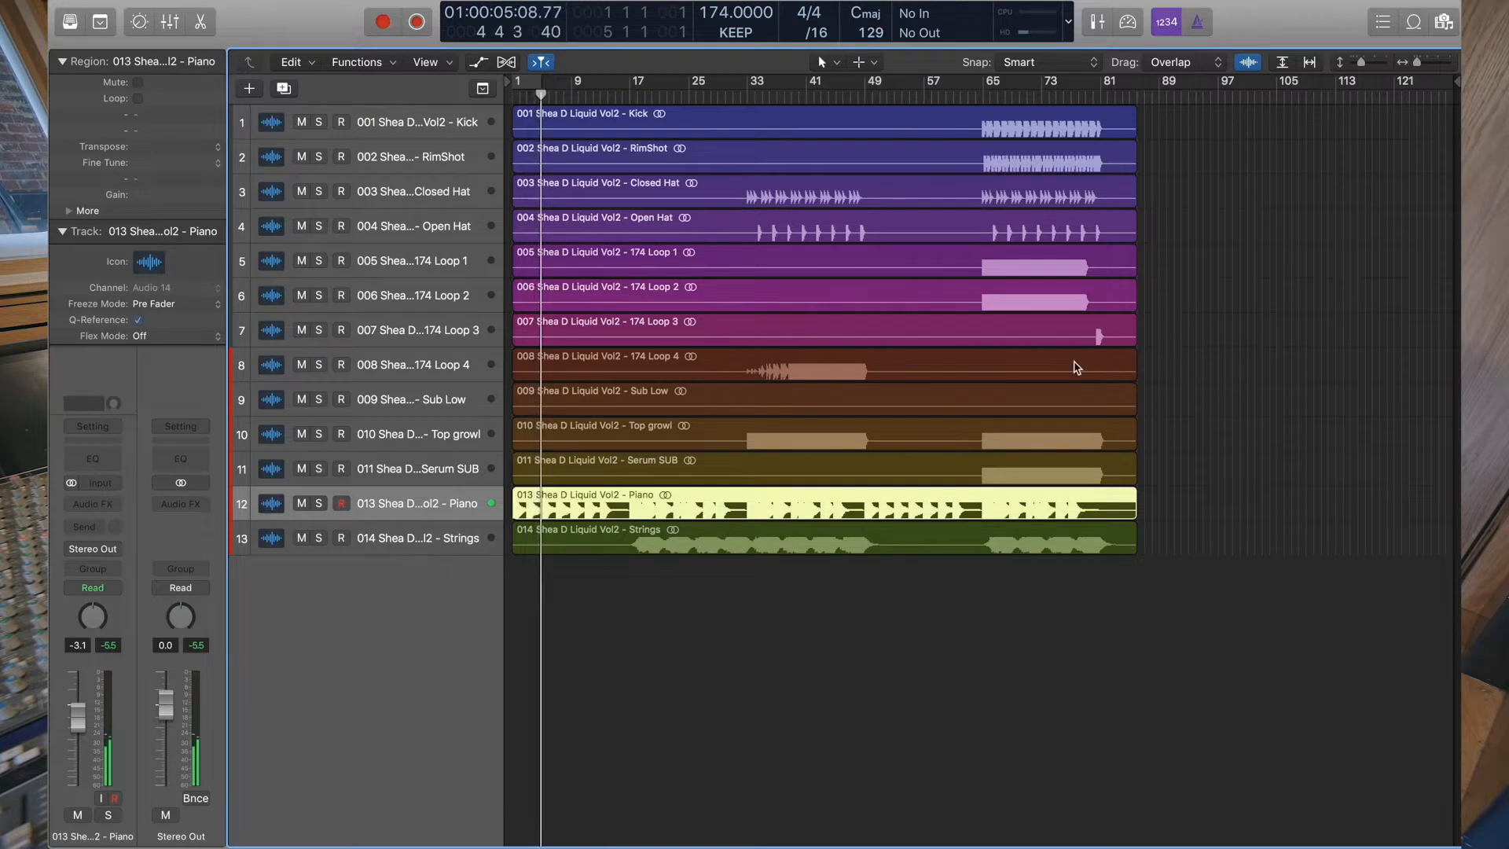
click(1251, 62)
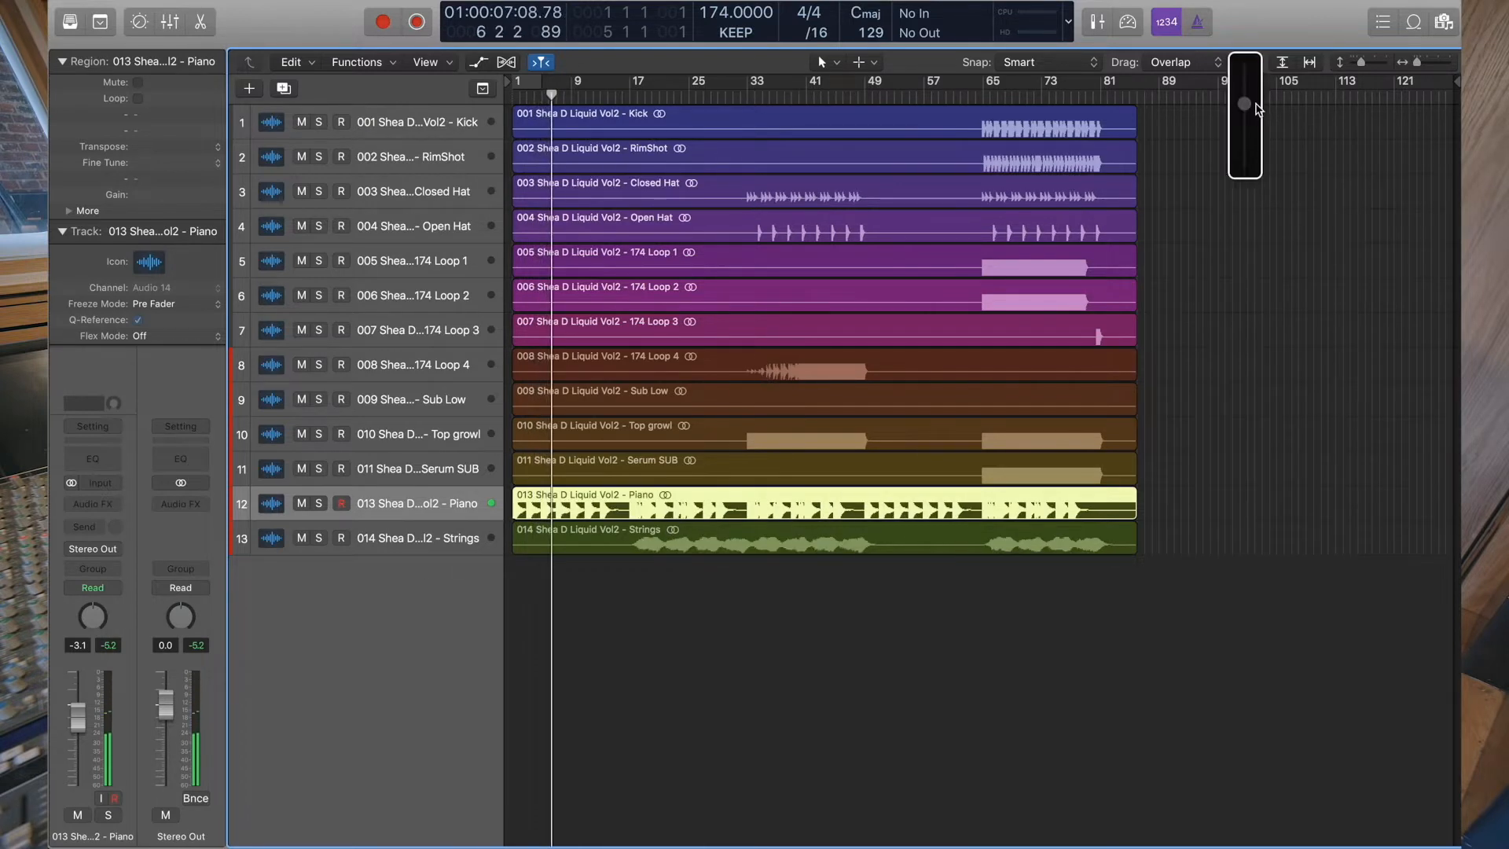
drag(1258, 117, 1256, 149)
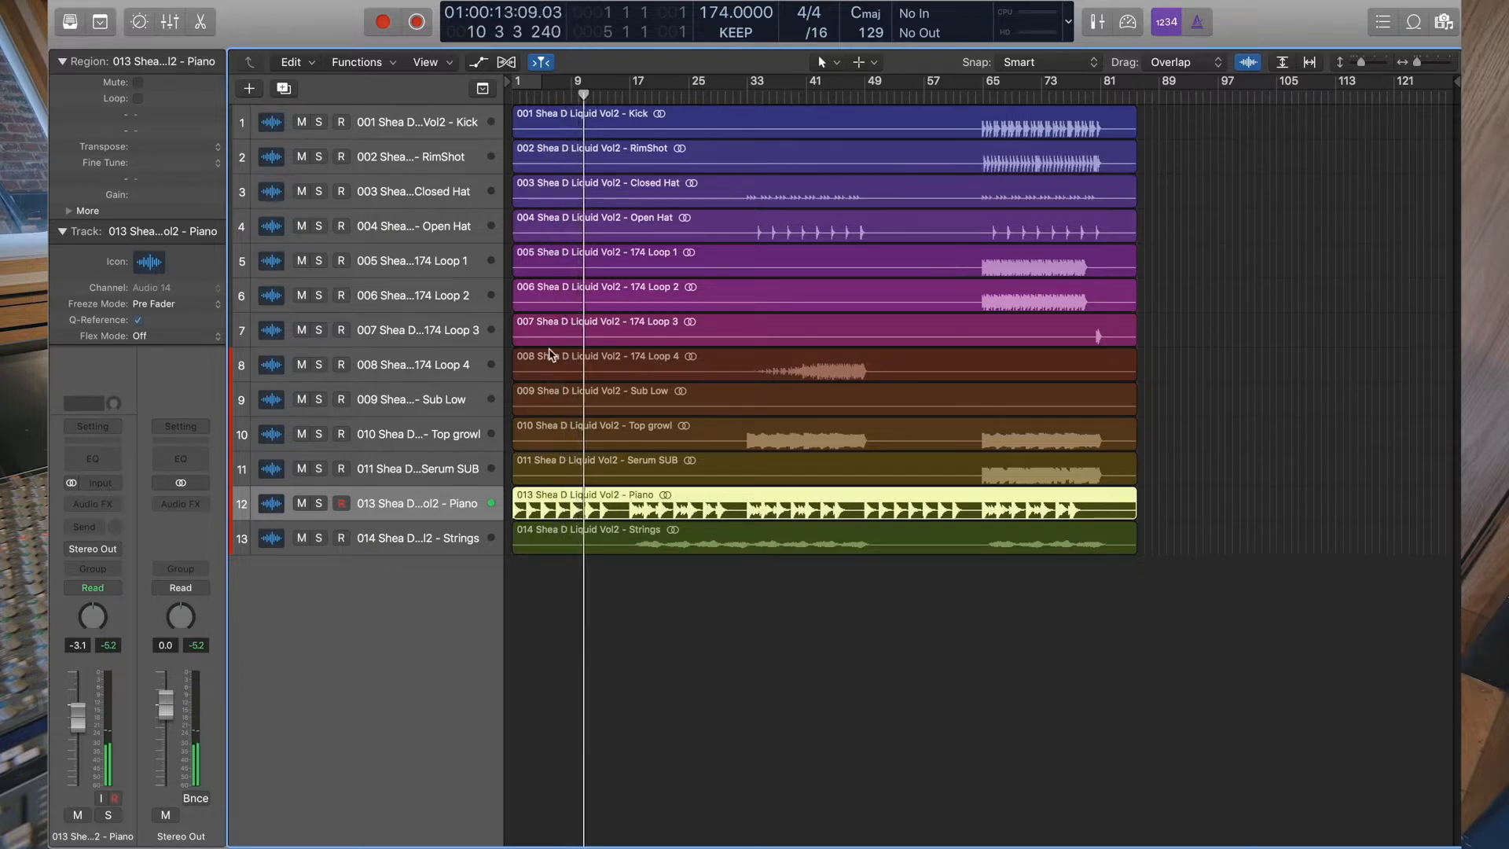
- Split the regions on all tracks at bars 17, 33, 49 and 65 with the Scissors tool
drag(1145, 630, 528, 134)
click(865, 62)
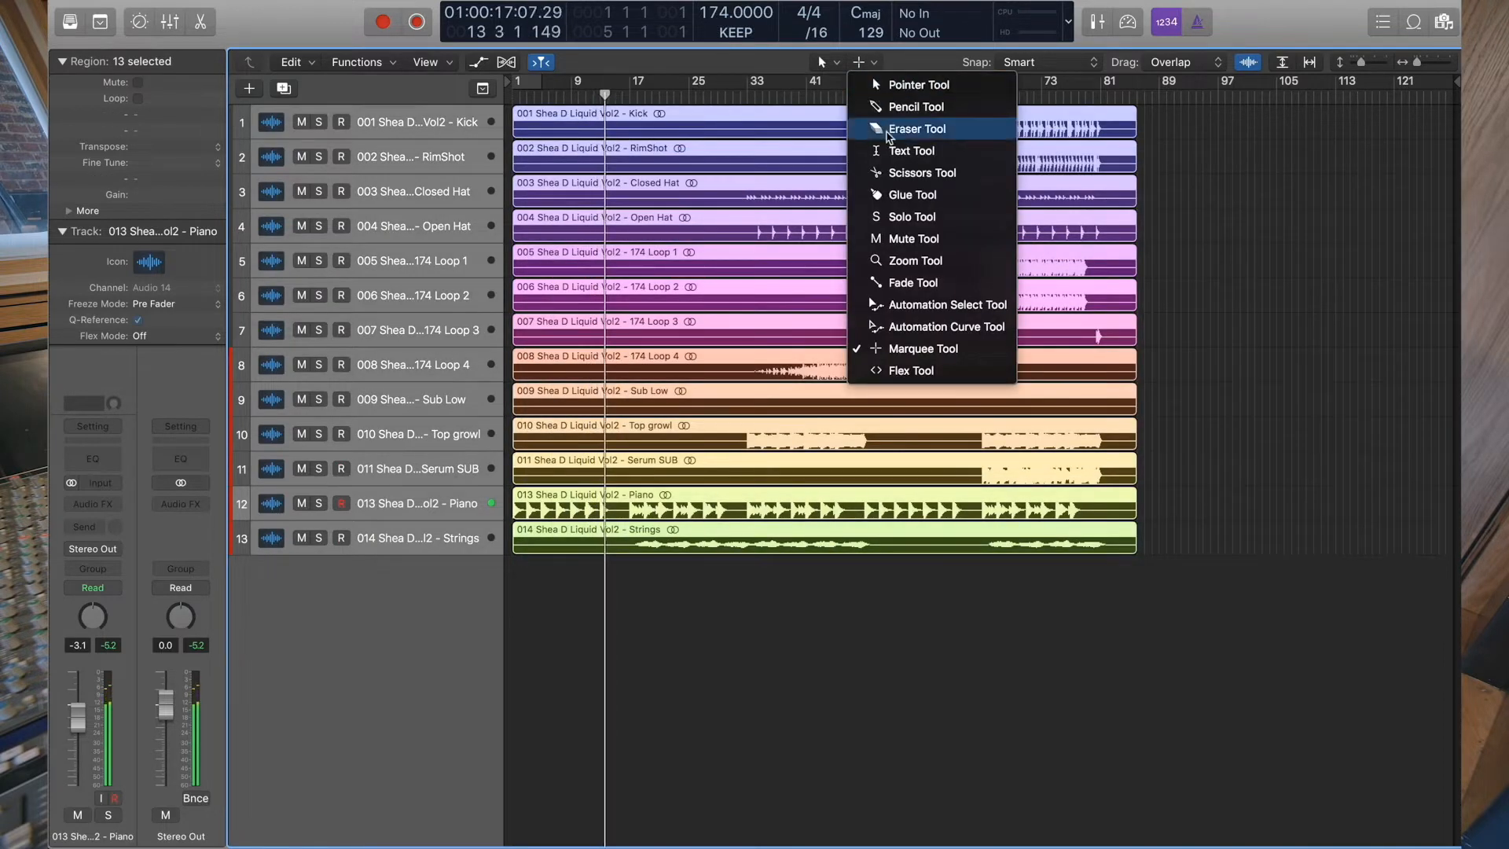
click(894, 175)
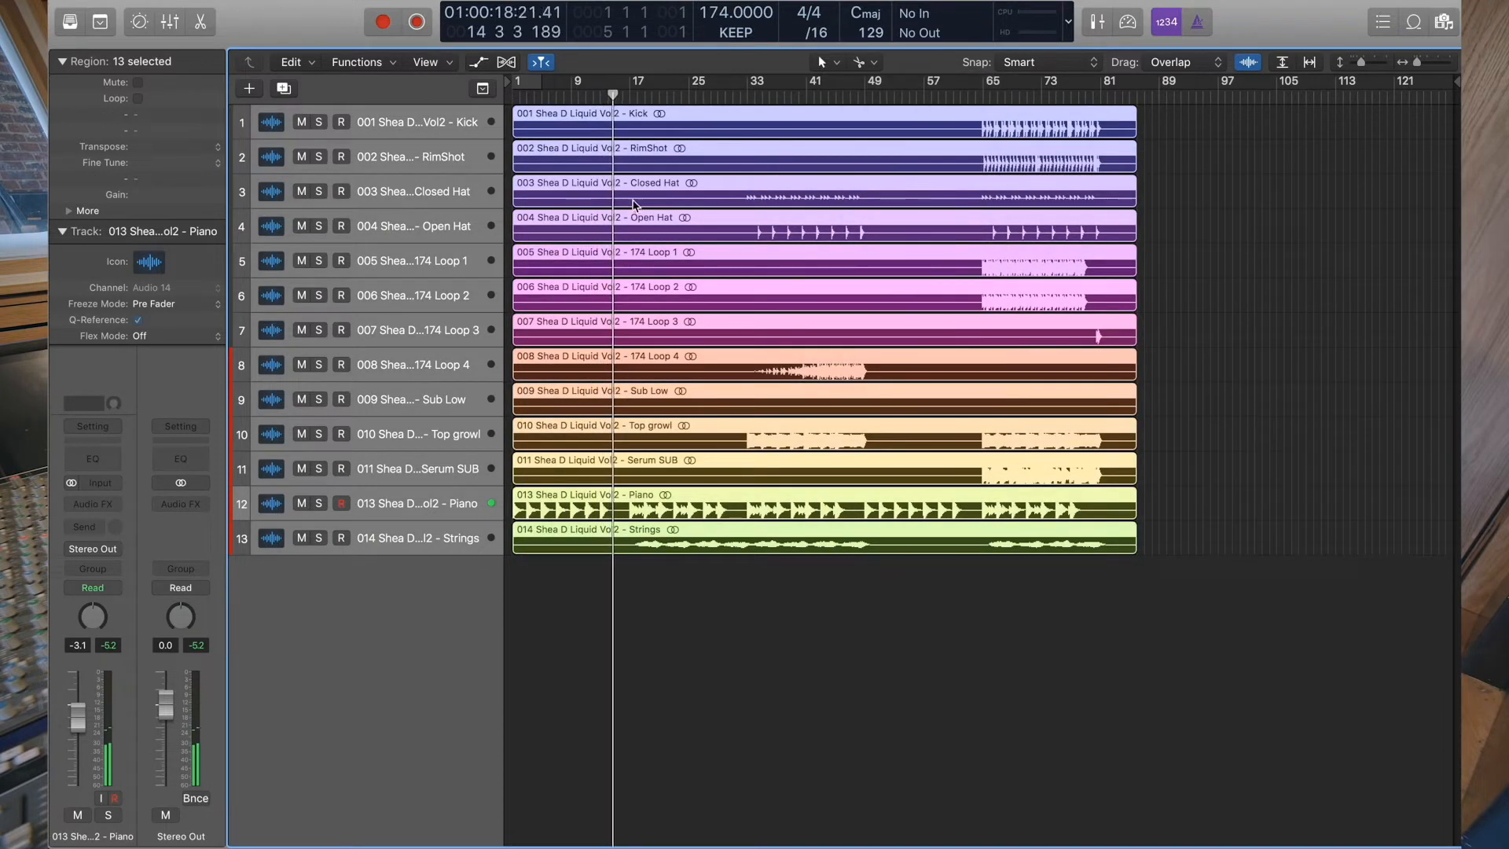
click(631, 126)
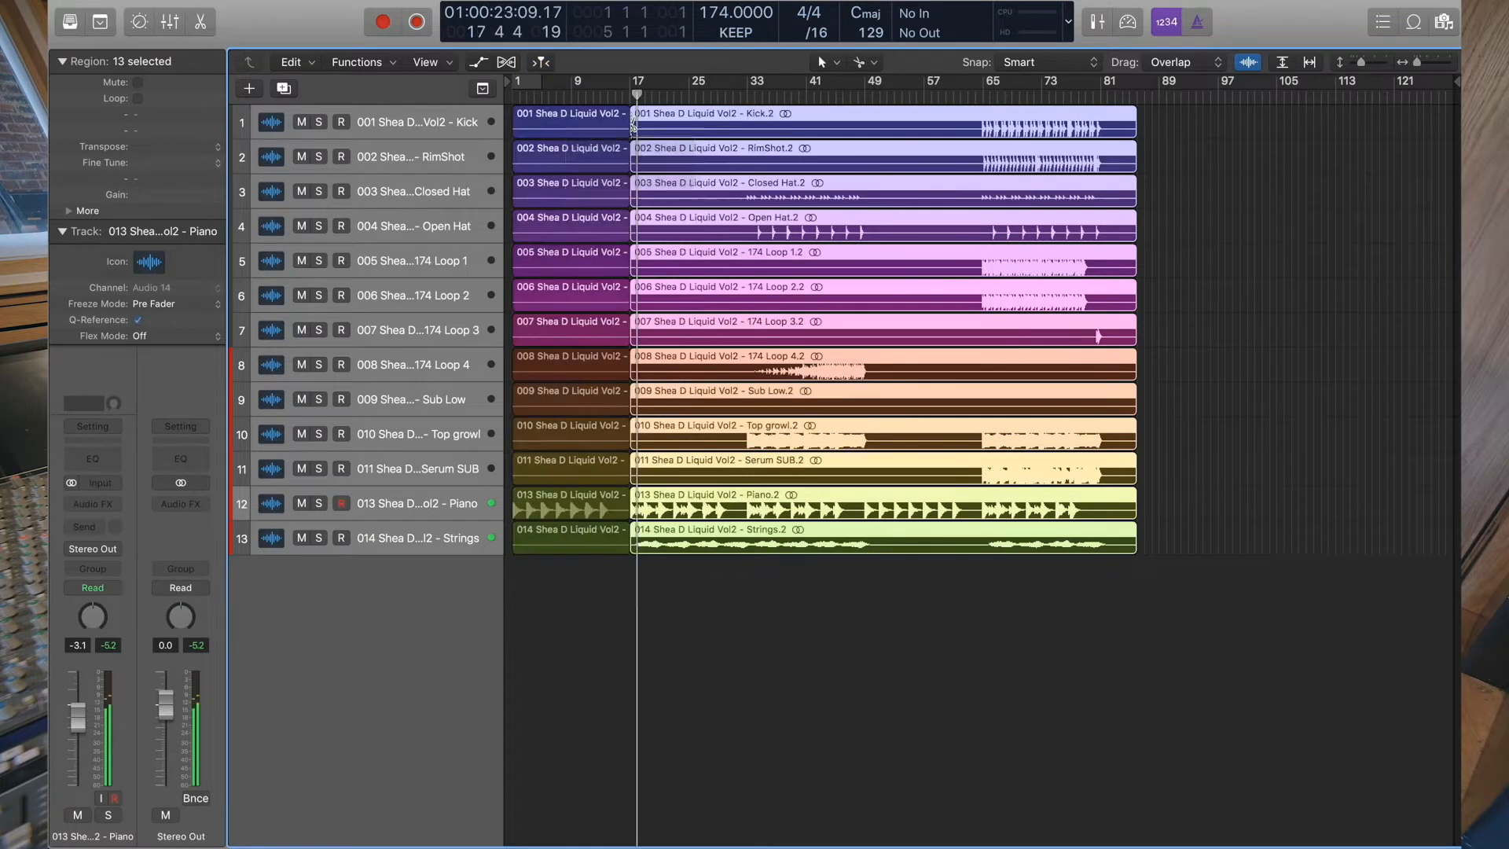
click(749, 122)
click(866, 123)
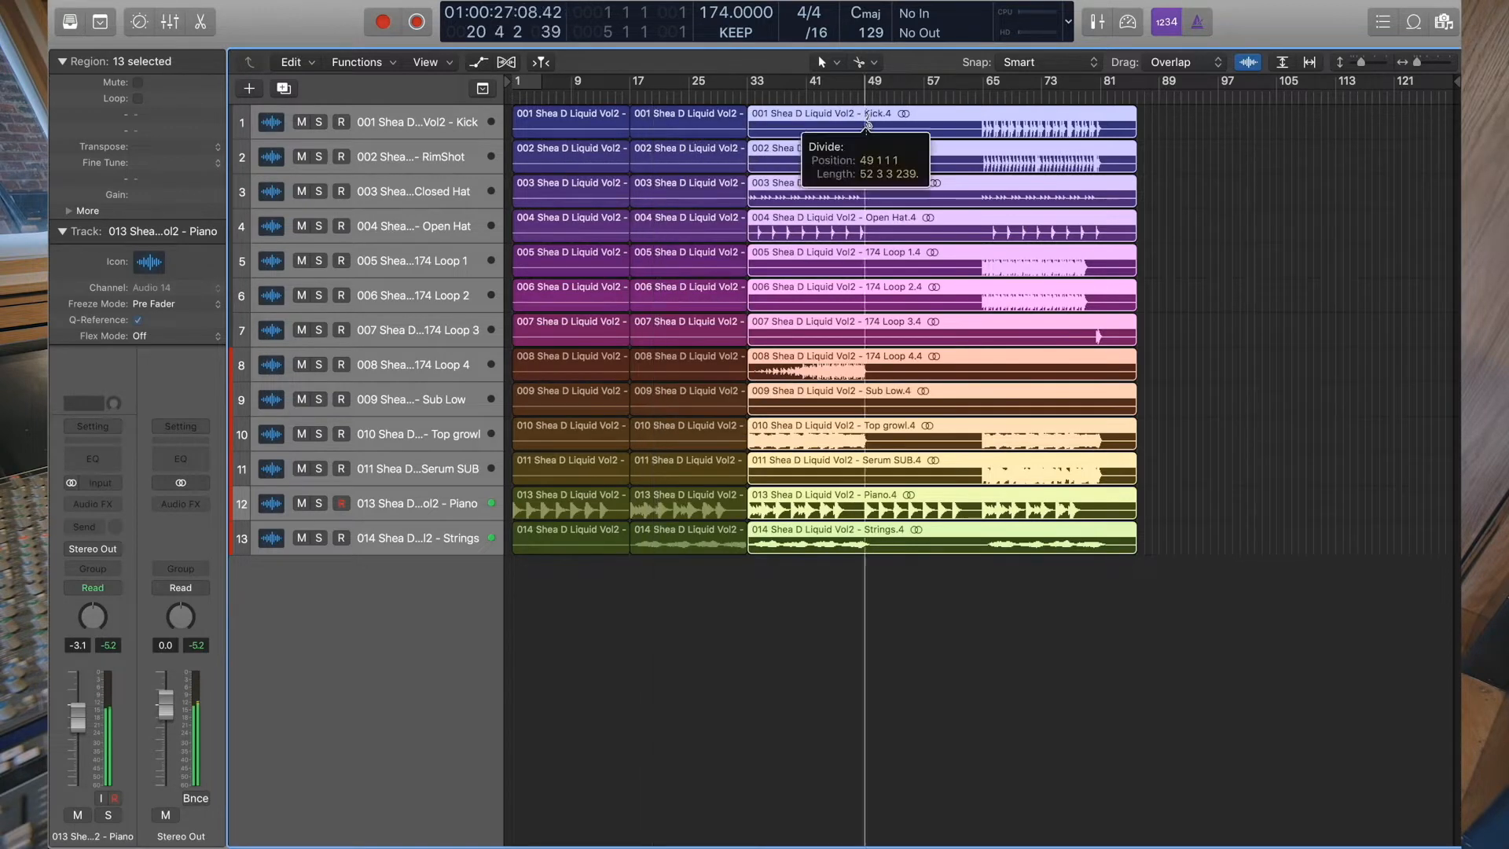
click(976, 122)
key(super+z)
click(988, 123)
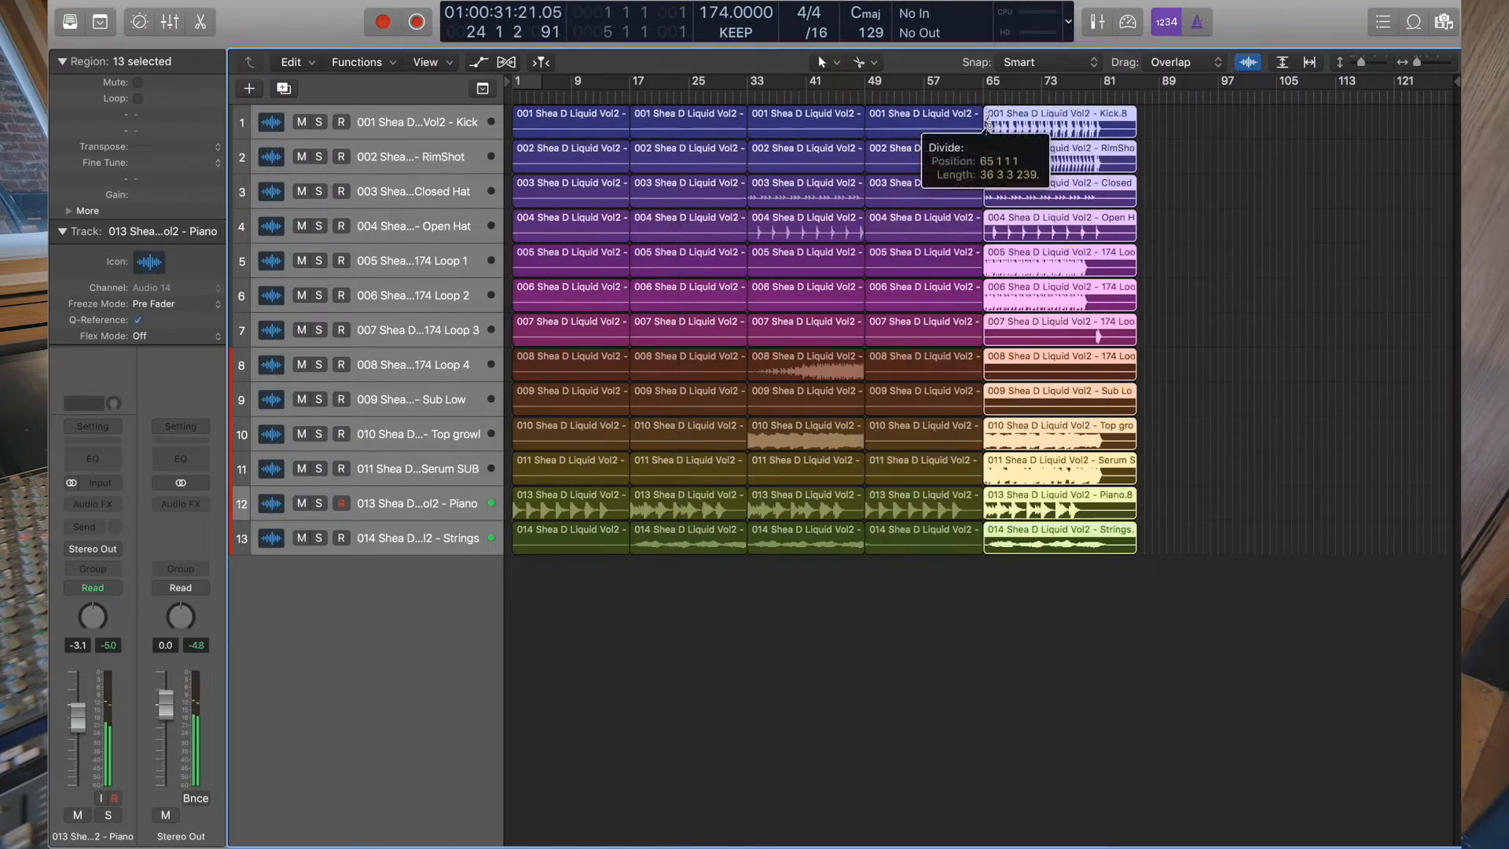
- Highlight the regions of the first four 16-bar sections one section at a time
click(1219, 202)
drag(573, 590, 548, 126)
drag(671, 605, 674, 80)
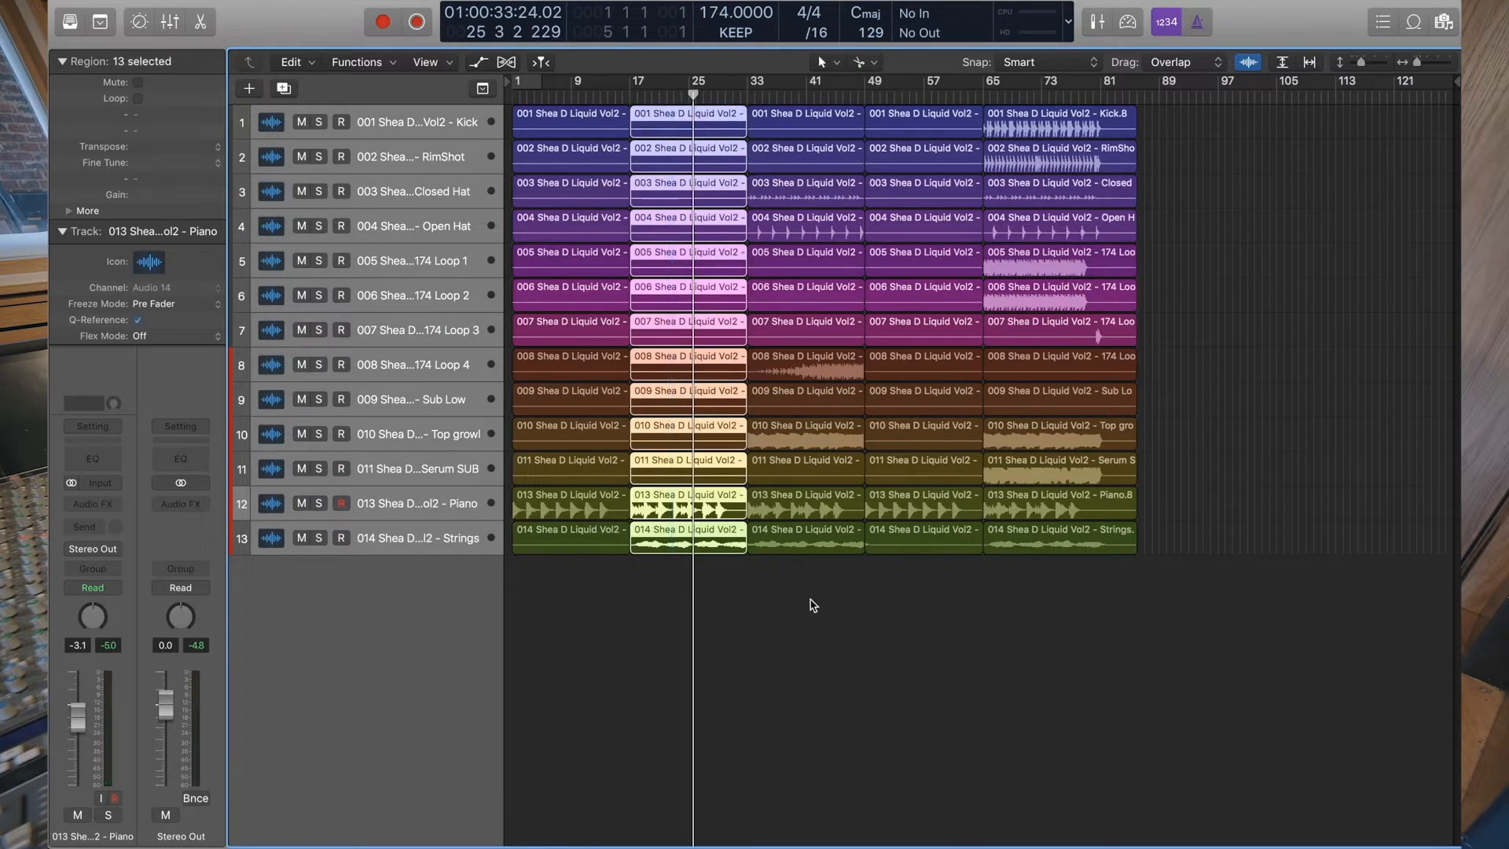
drag(814, 605, 759, 130)
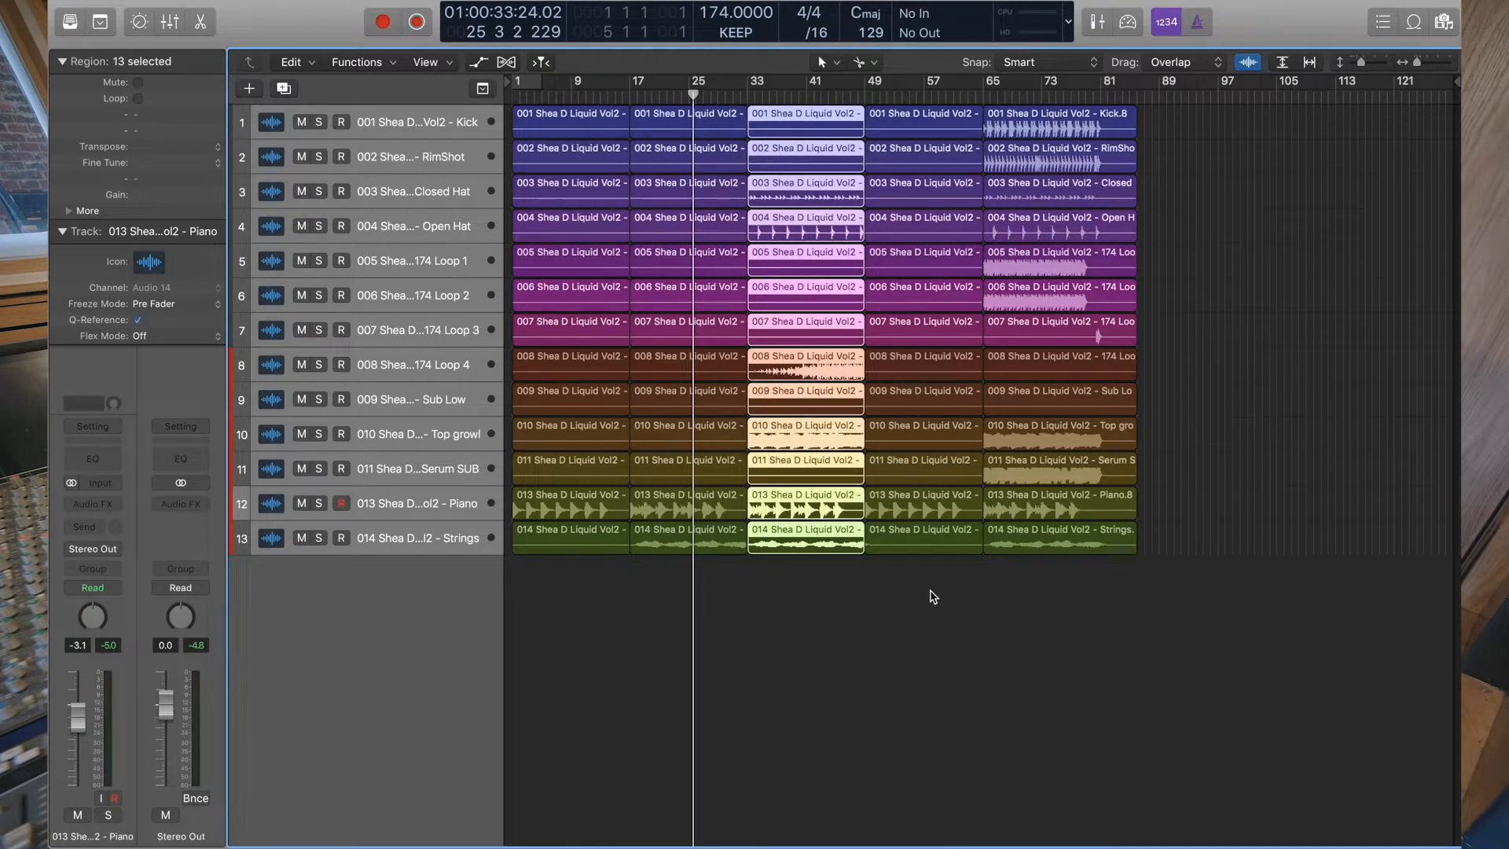
drag(921, 570, 879, 102)
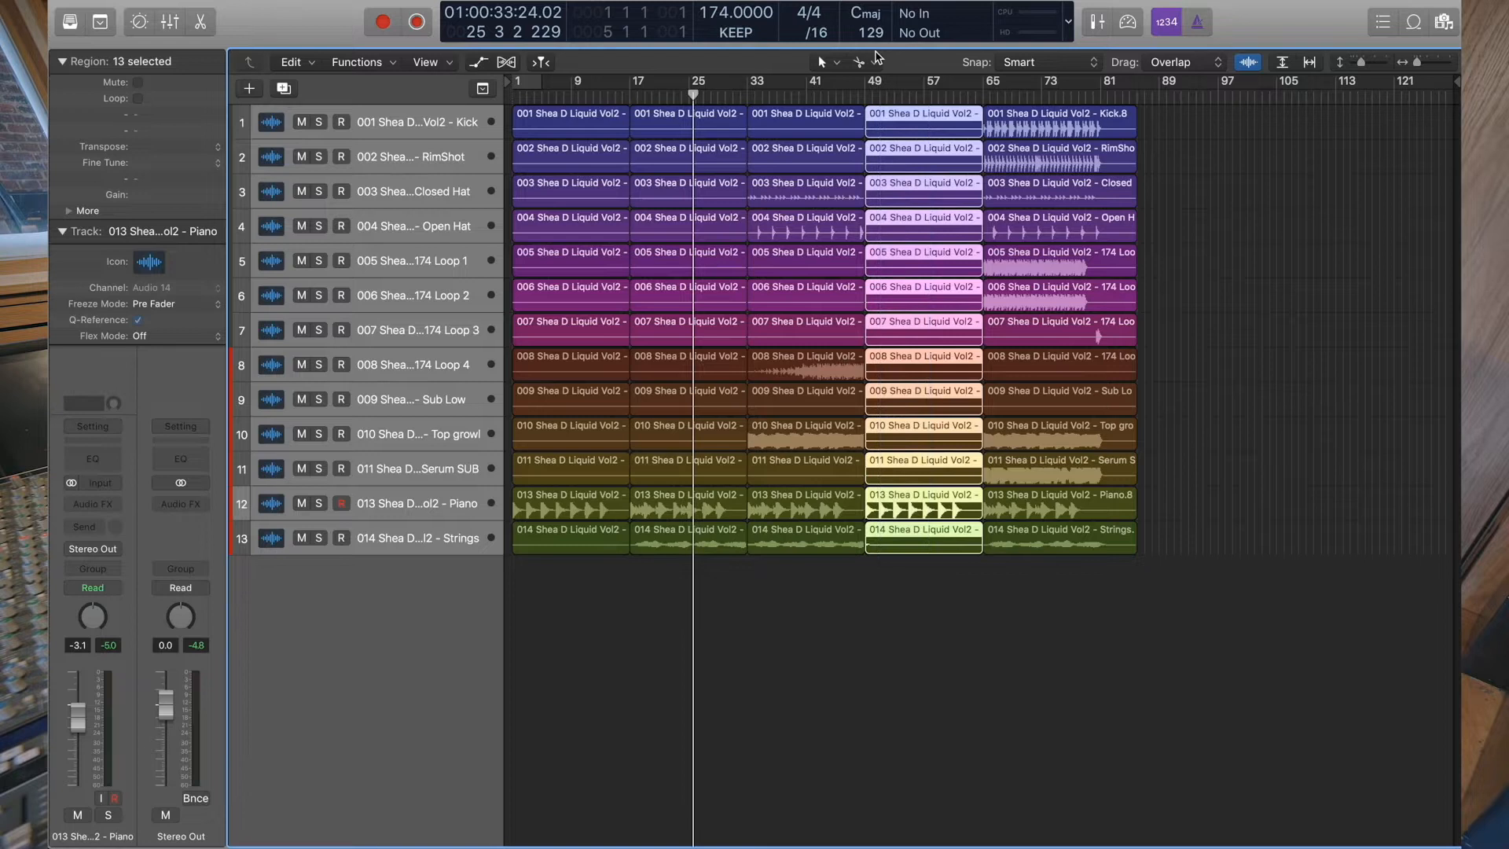
- Split the last section's regions on all tracks at bar 81 and delete the pieces after that bar
drag(1068, 582, 1057, 59)
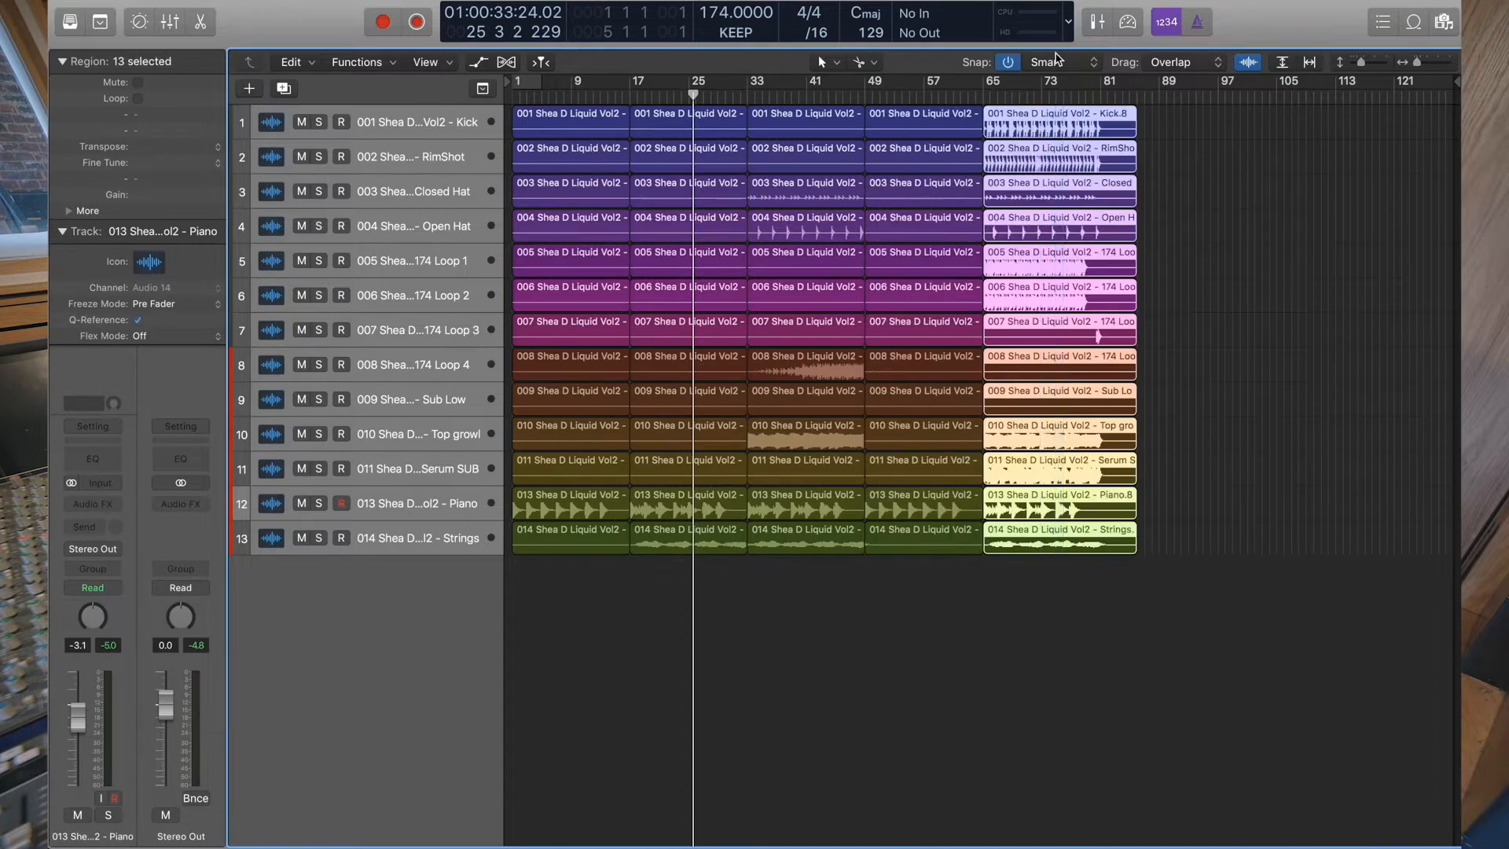
click(1098, 96)
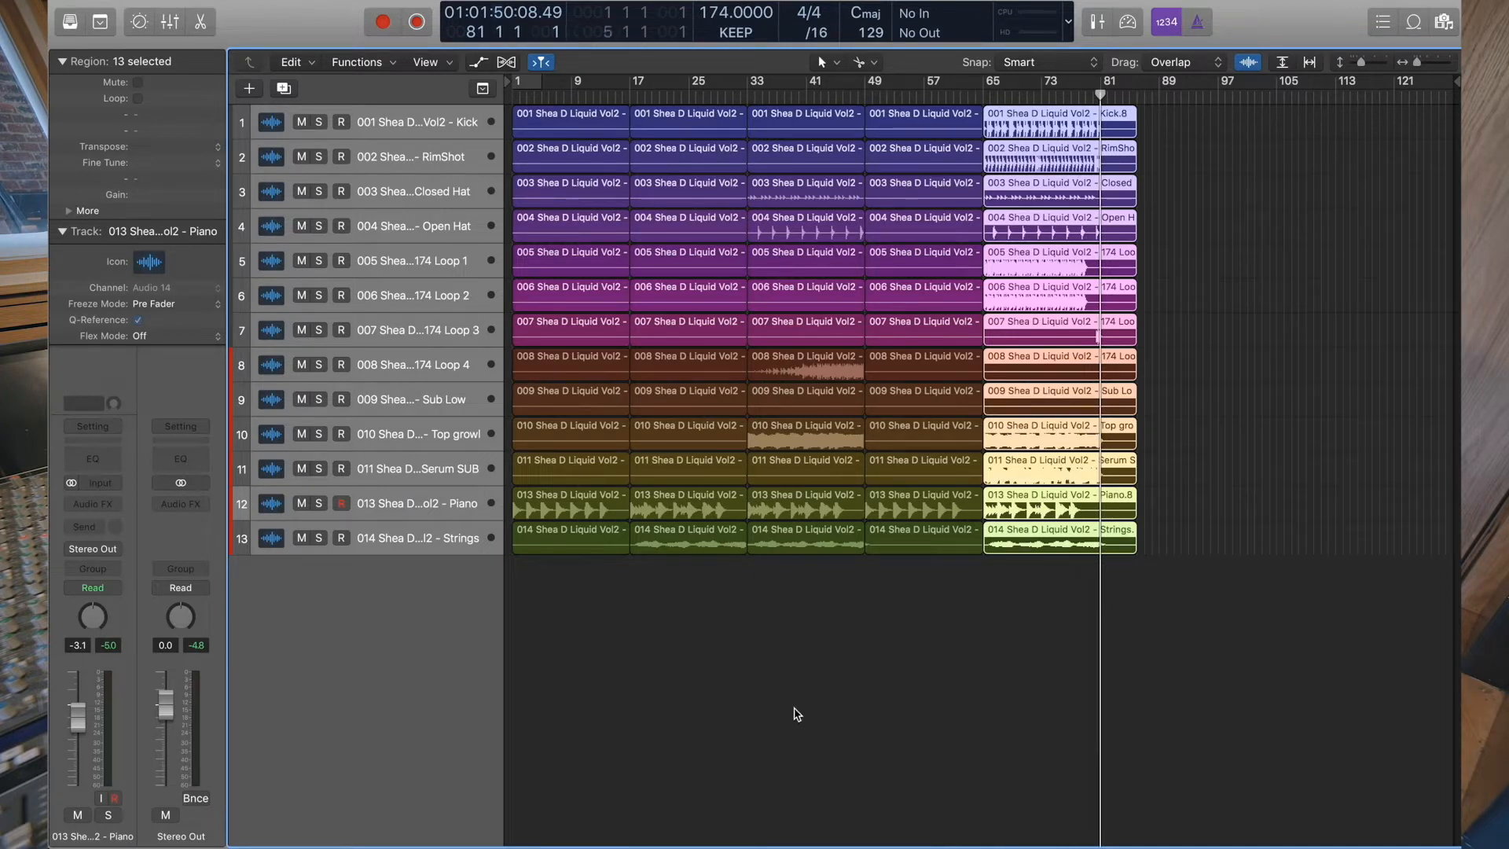
click(1104, 539)
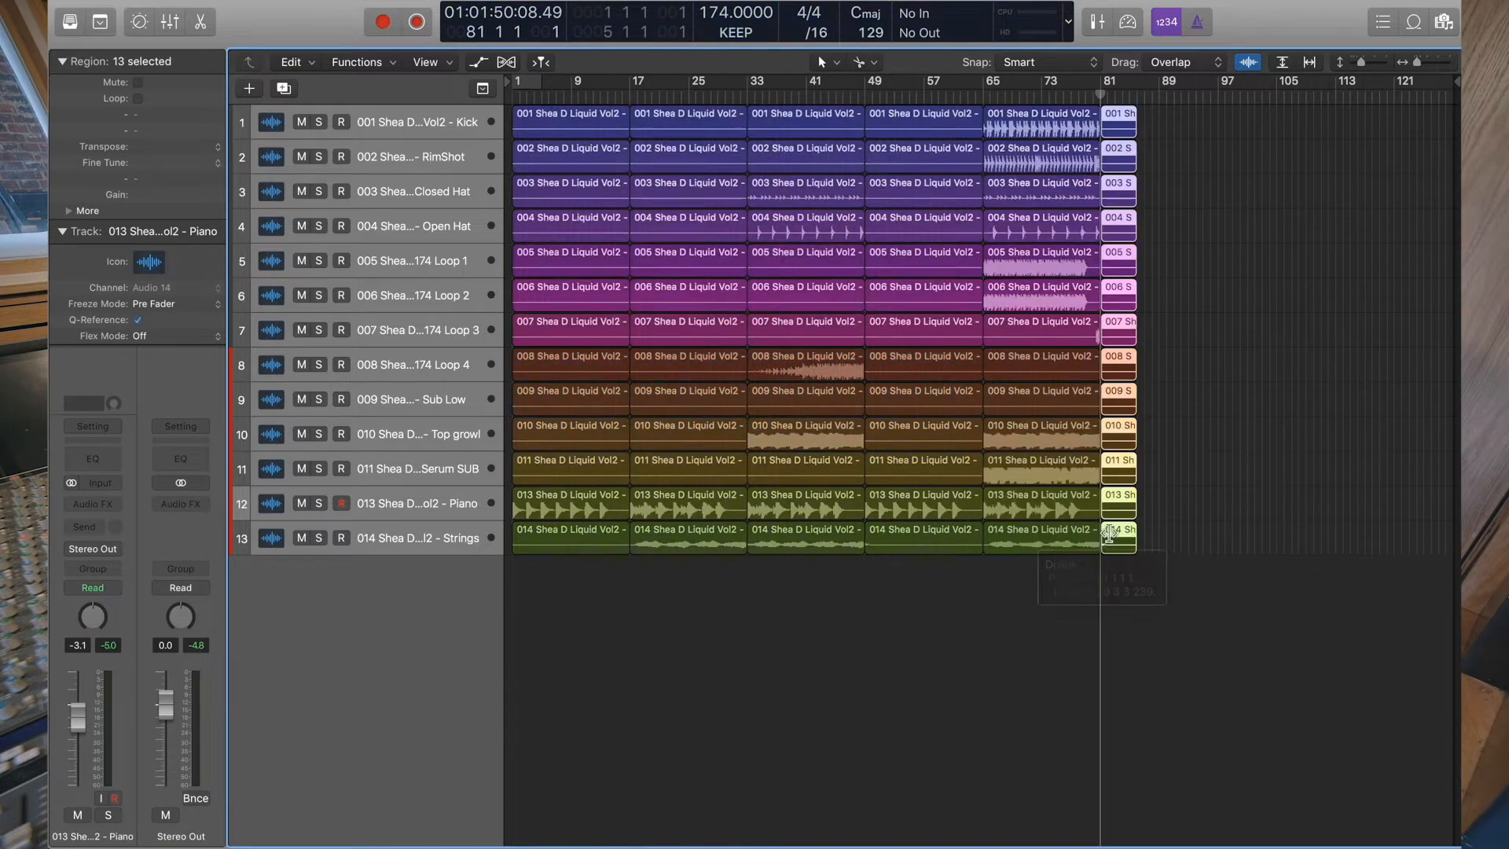
drag(1142, 586, 1116, 125)
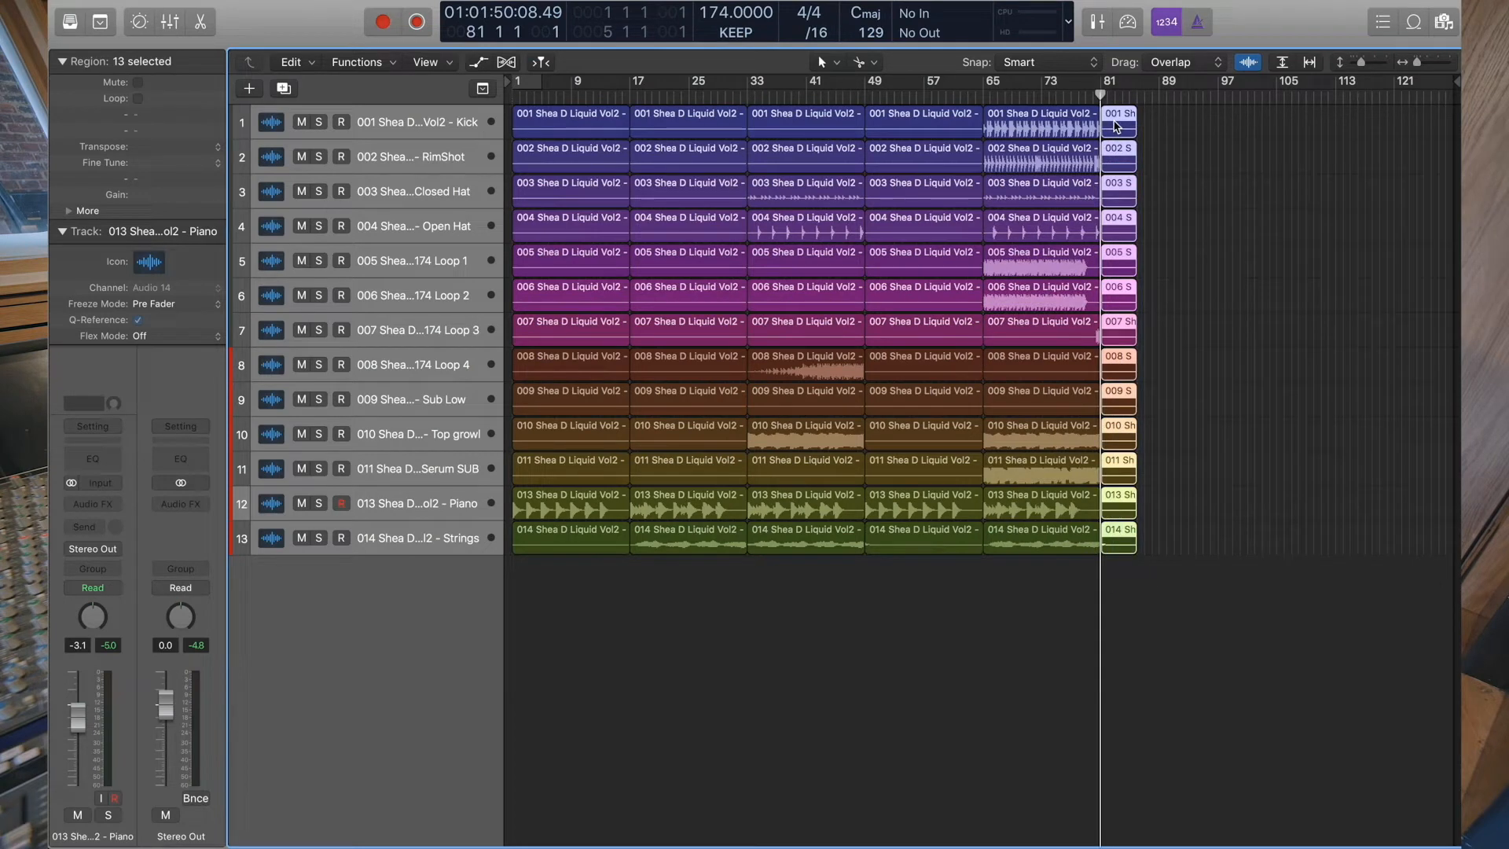
key(Delete)
- Copy the full section starting at bar 65 on all tracks to bar 81 and again to bar 97
drag(1057, 604, 1043, 126)
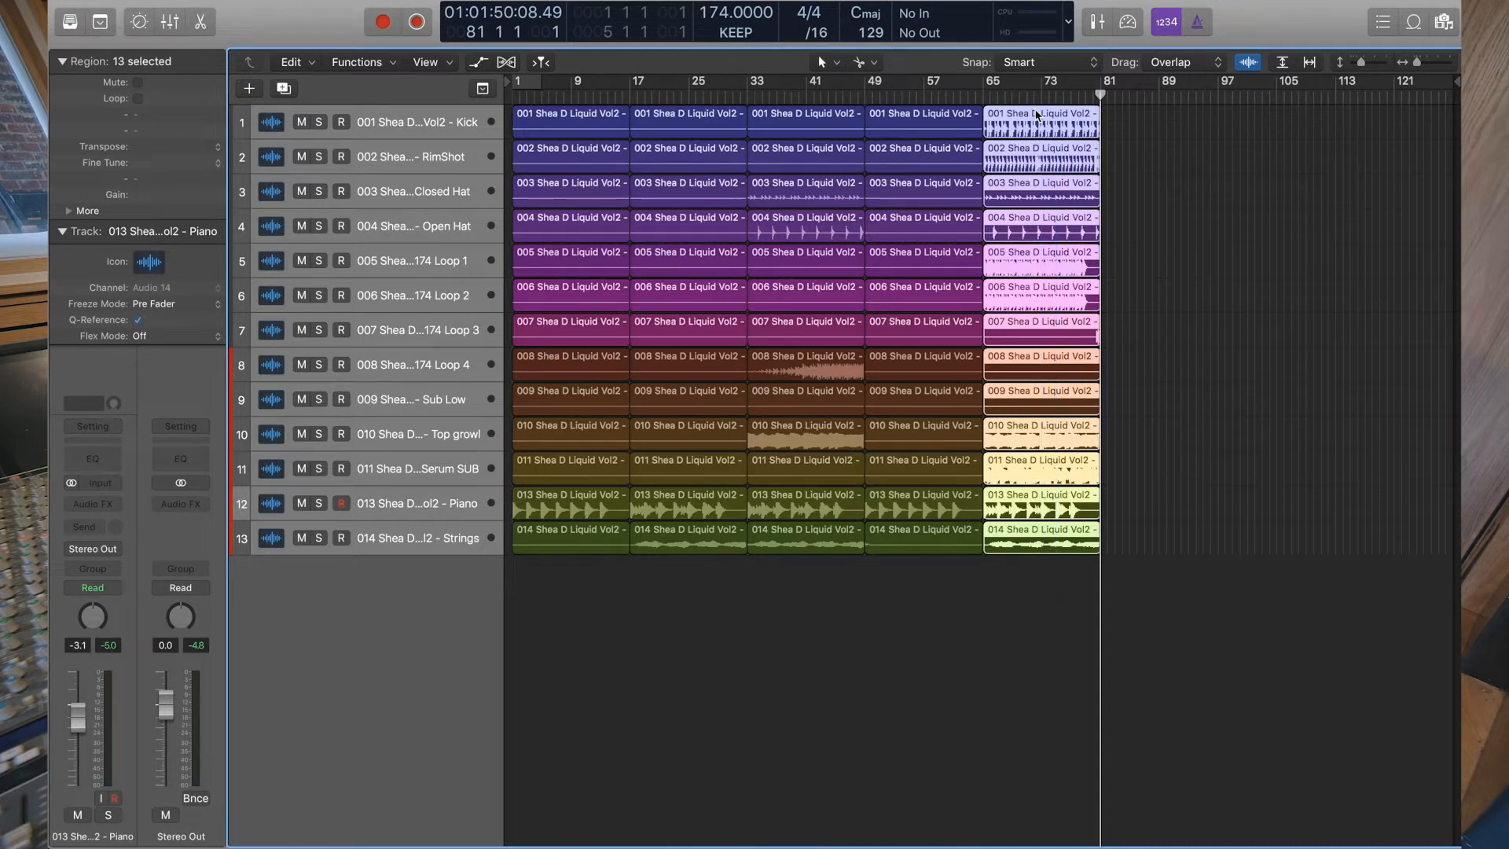
drag(1036, 115, 1154, 115)
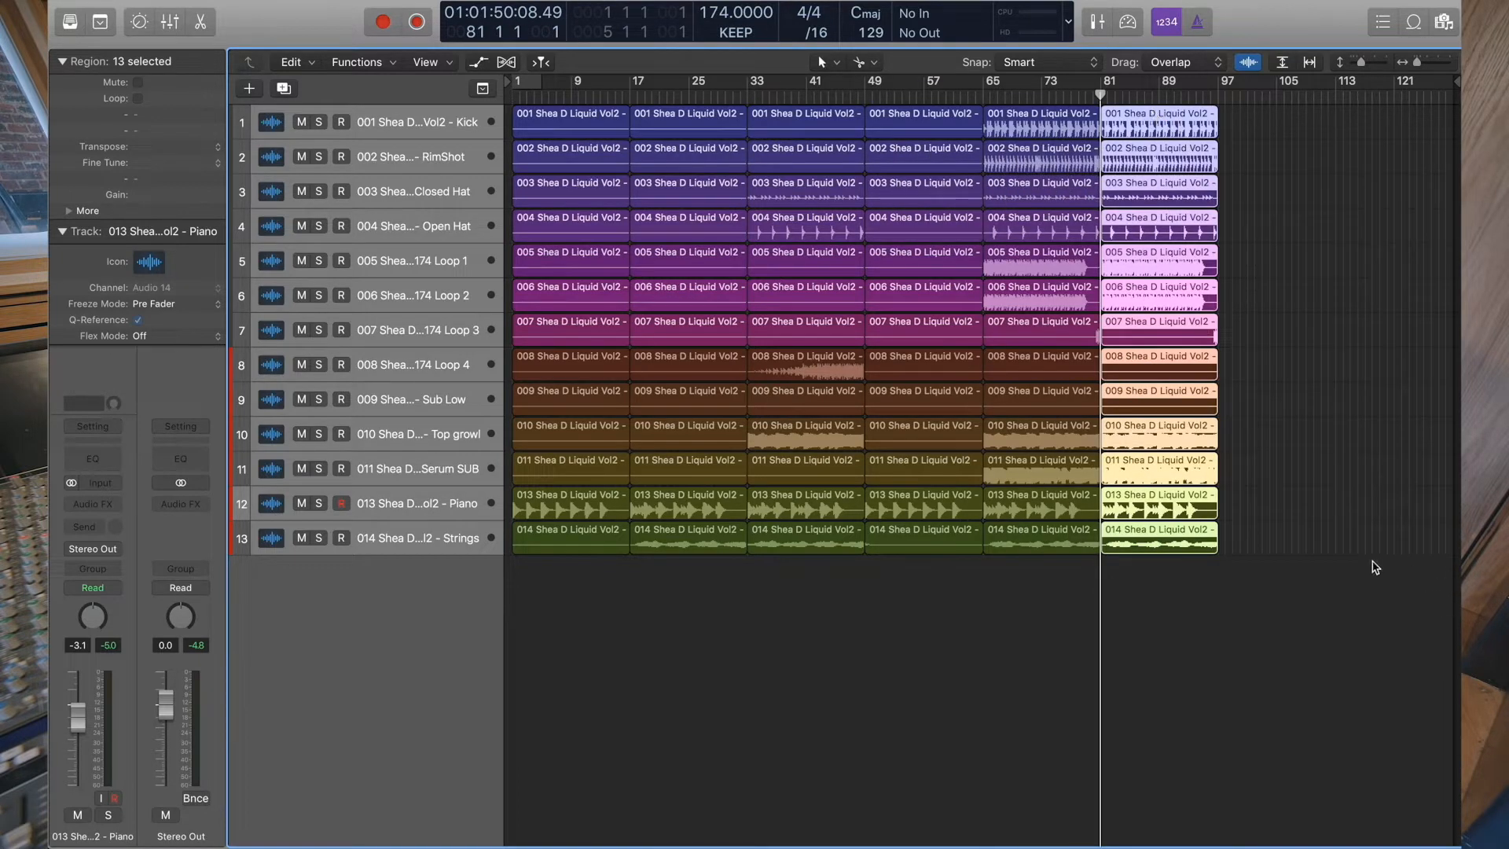
scroll(1208, 394, right, 1)
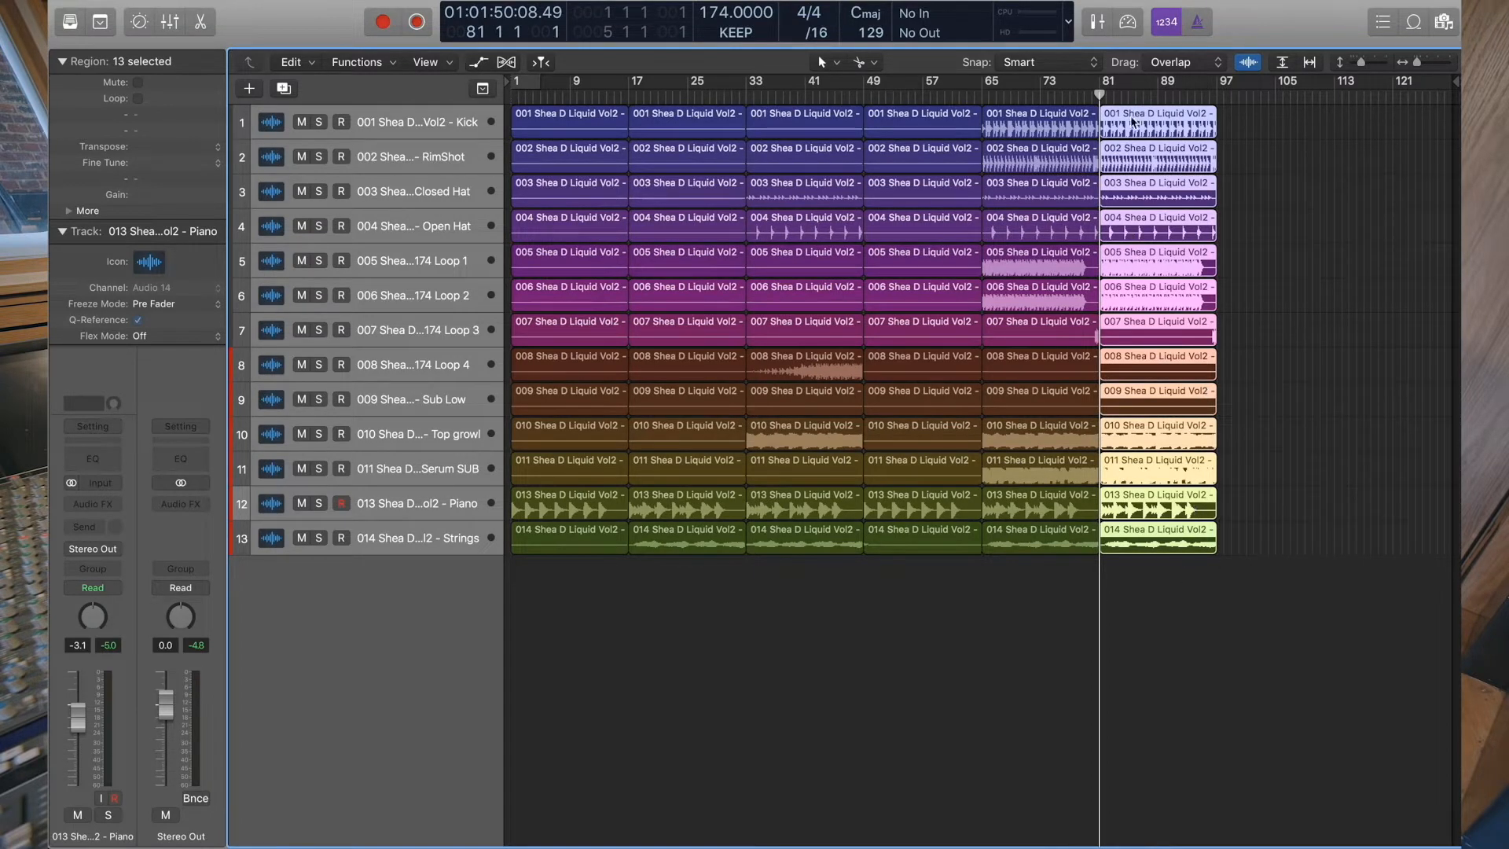
drag(1133, 123, 1250, 125)
click(1254, 593)
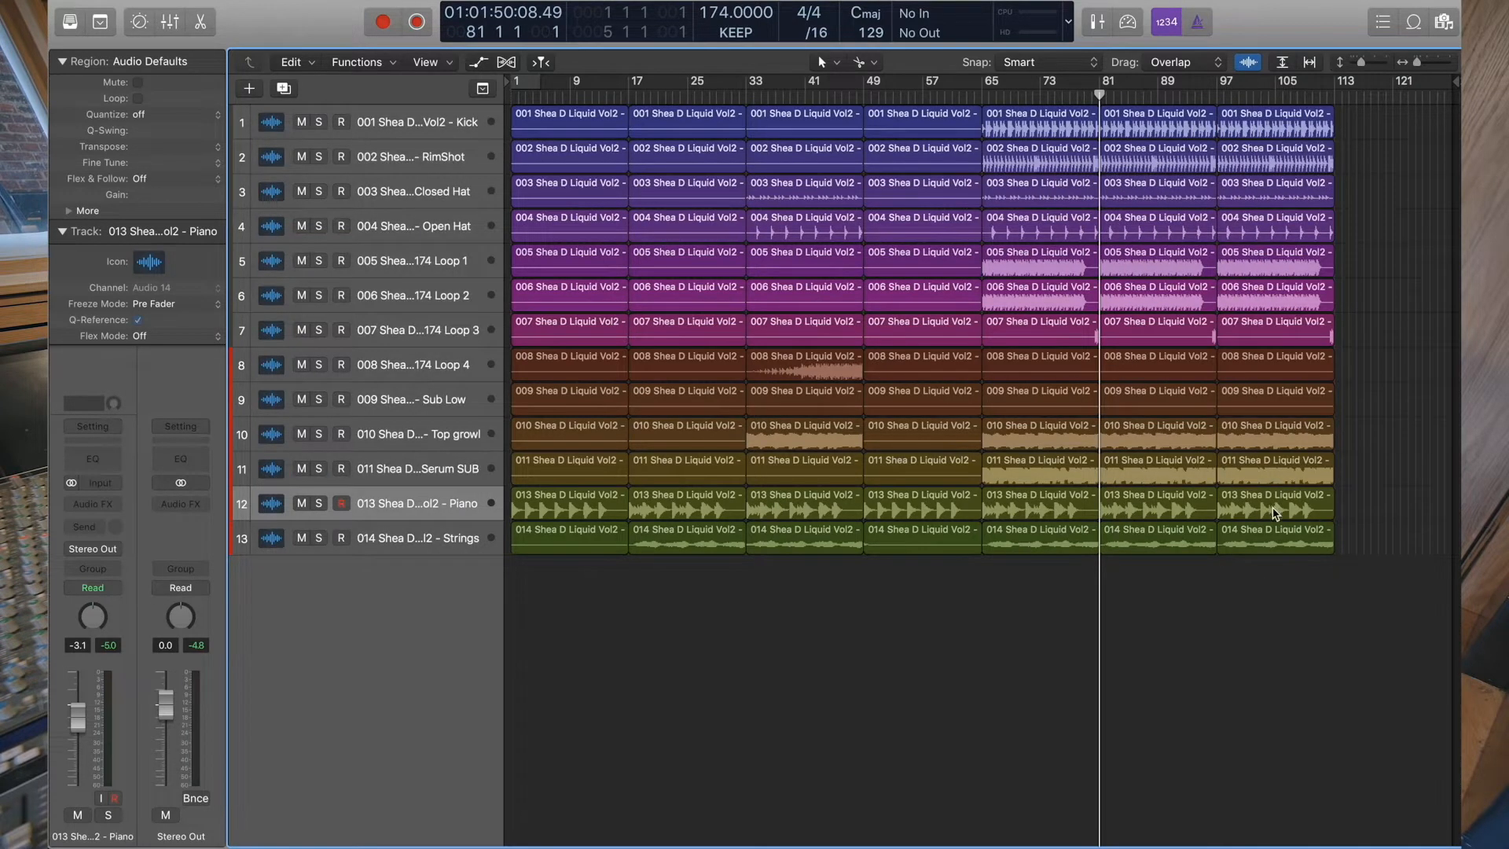
- Delete the Piano and Top growl regions at bar 97 and copy that section's remaining regions to bar 113
click(1276, 514)
key(Delete)
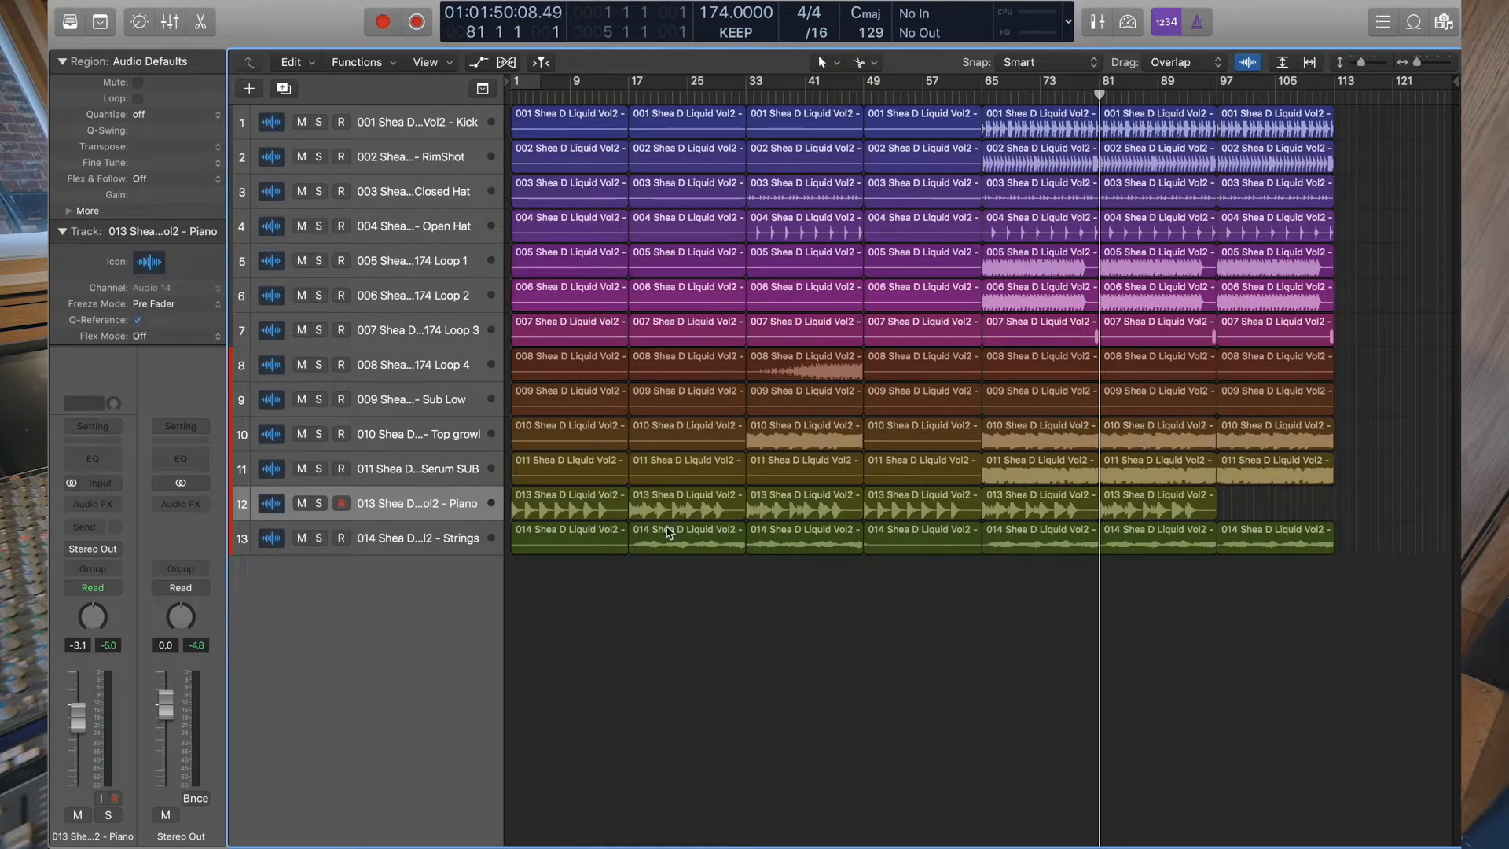
click(1295, 432)
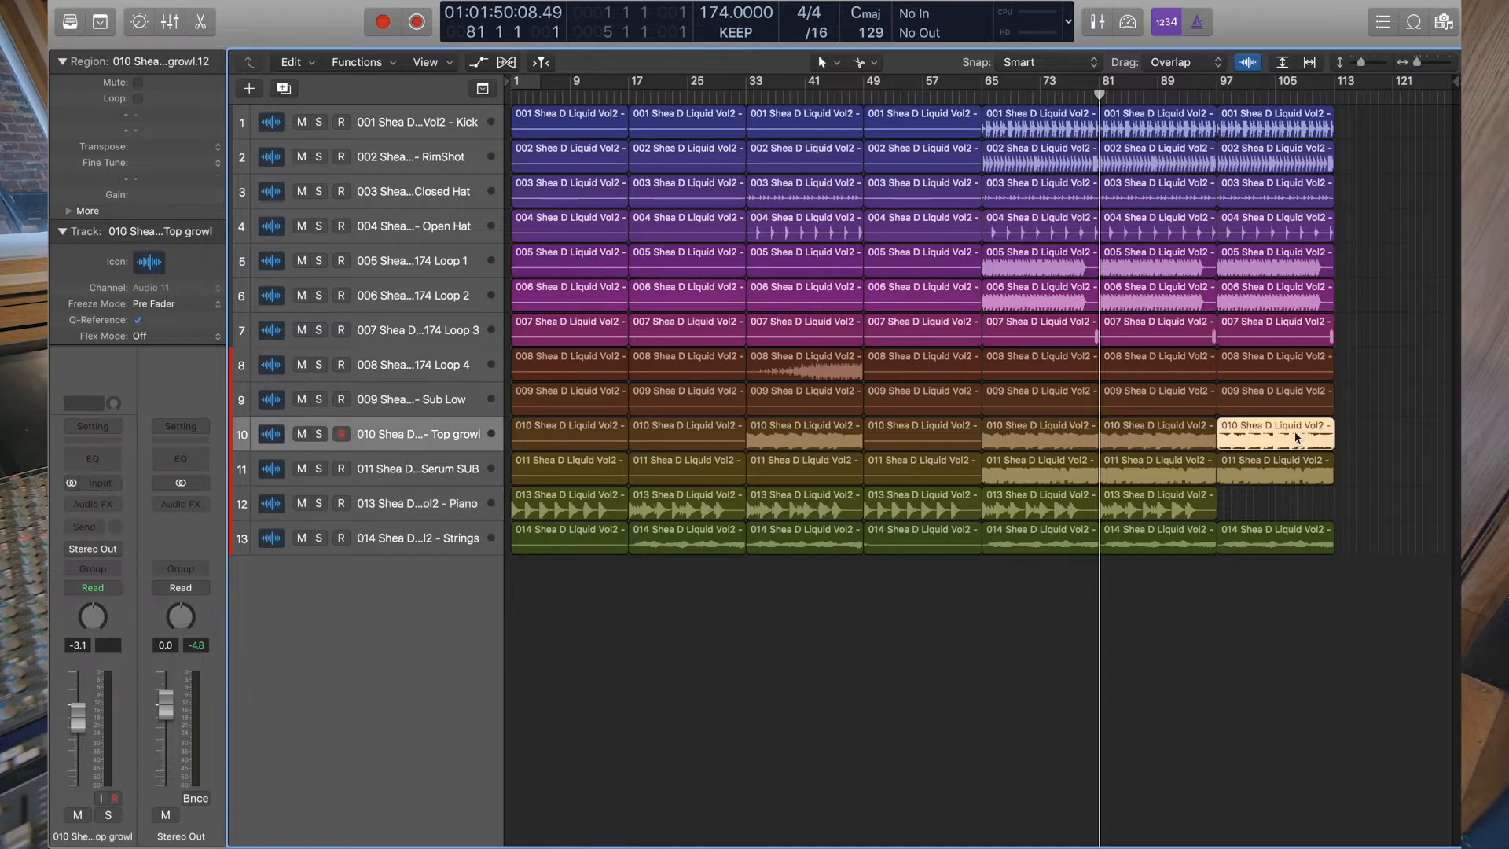
key(Delete)
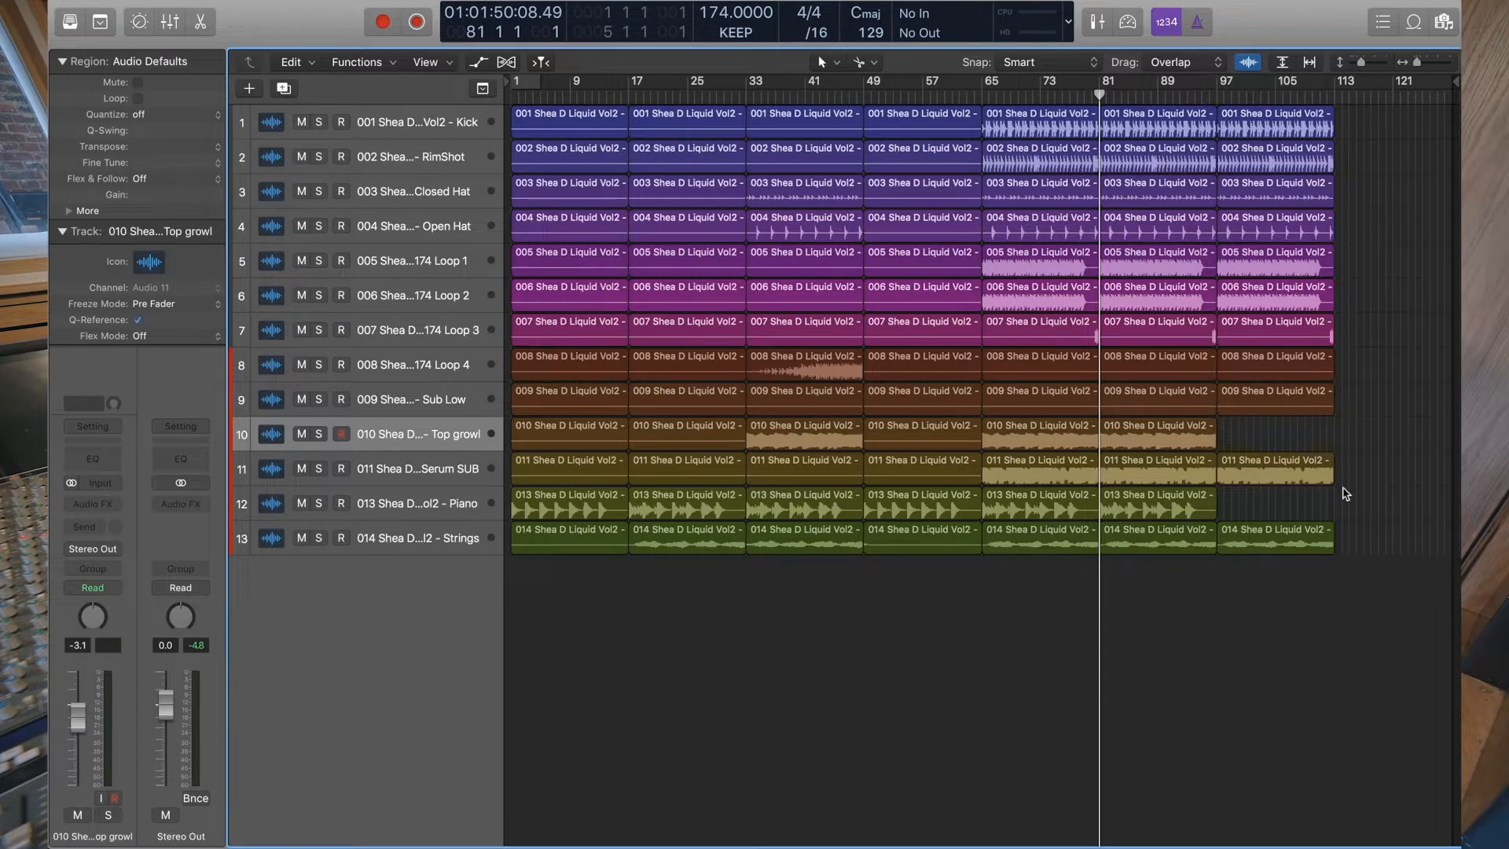
drag(1355, 572, 1365, 120)
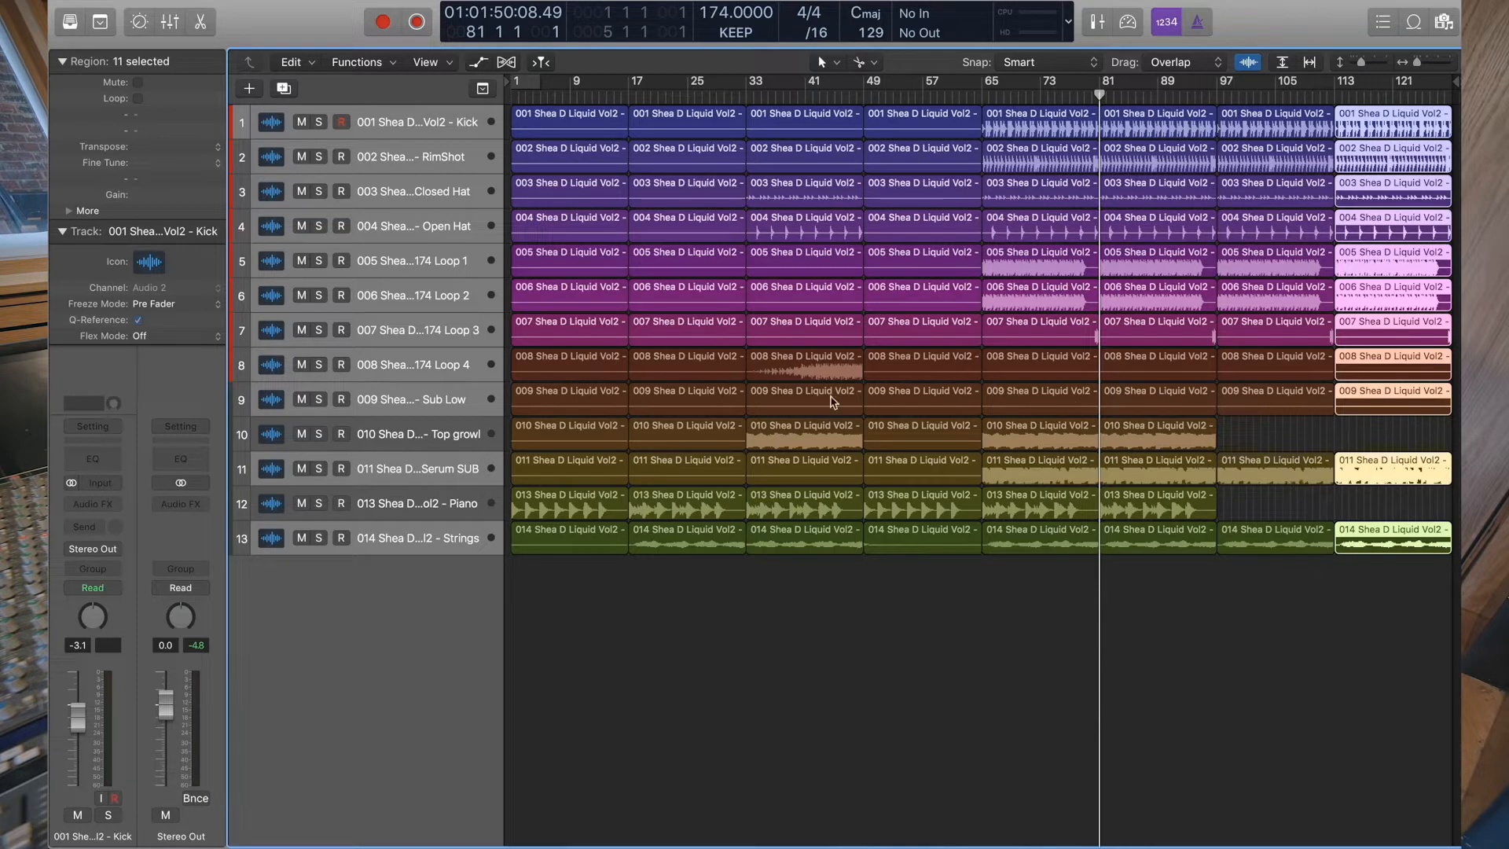
- Delete the silent 174 Loop 4, Sub Low, Top growl and Serum SUB regions before bar 33
click(591, 357)
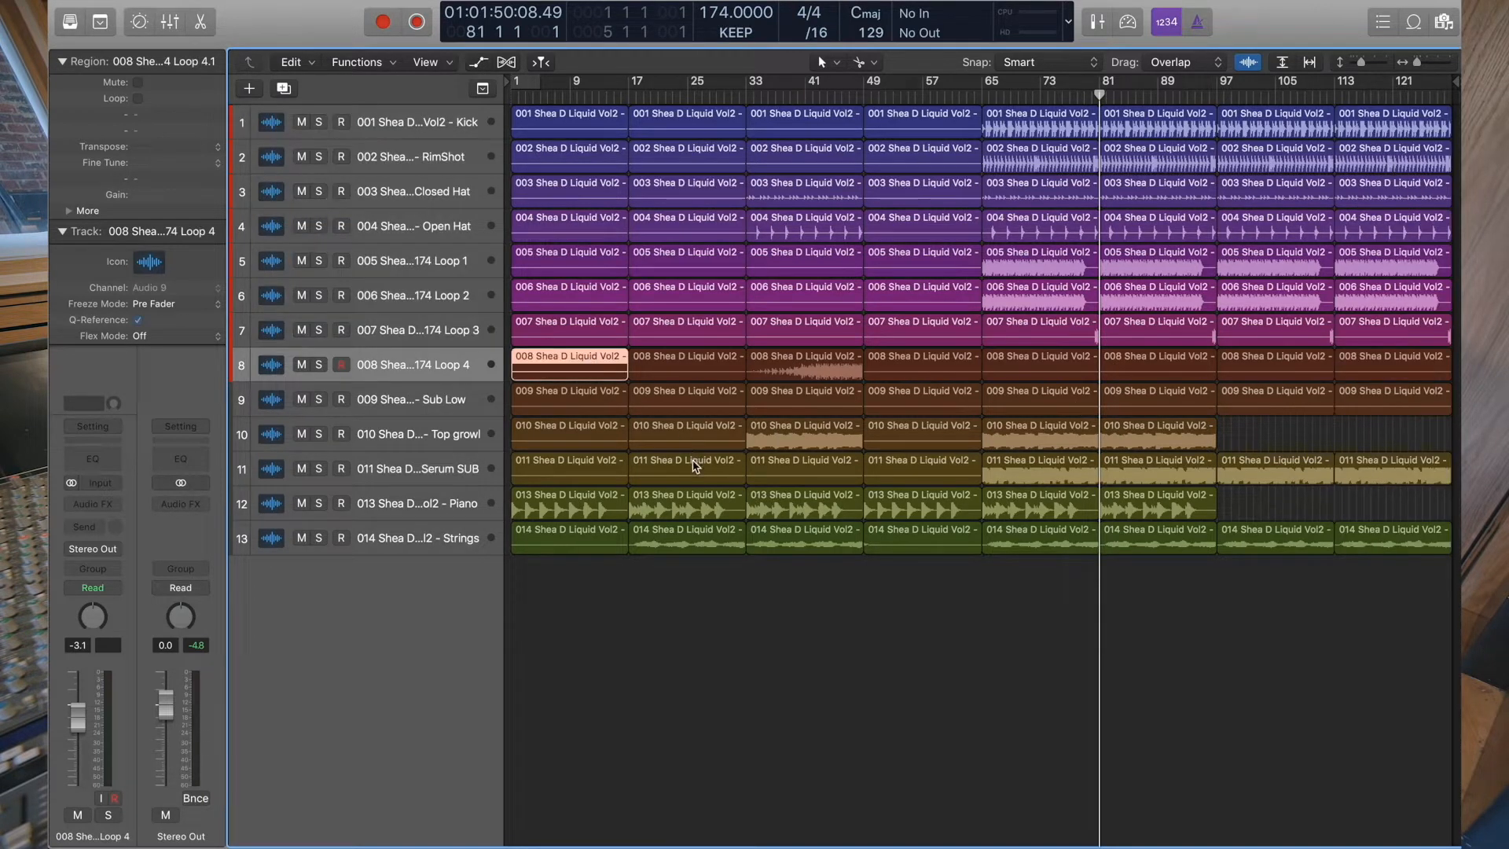
click(695, 465)
key(Delete)
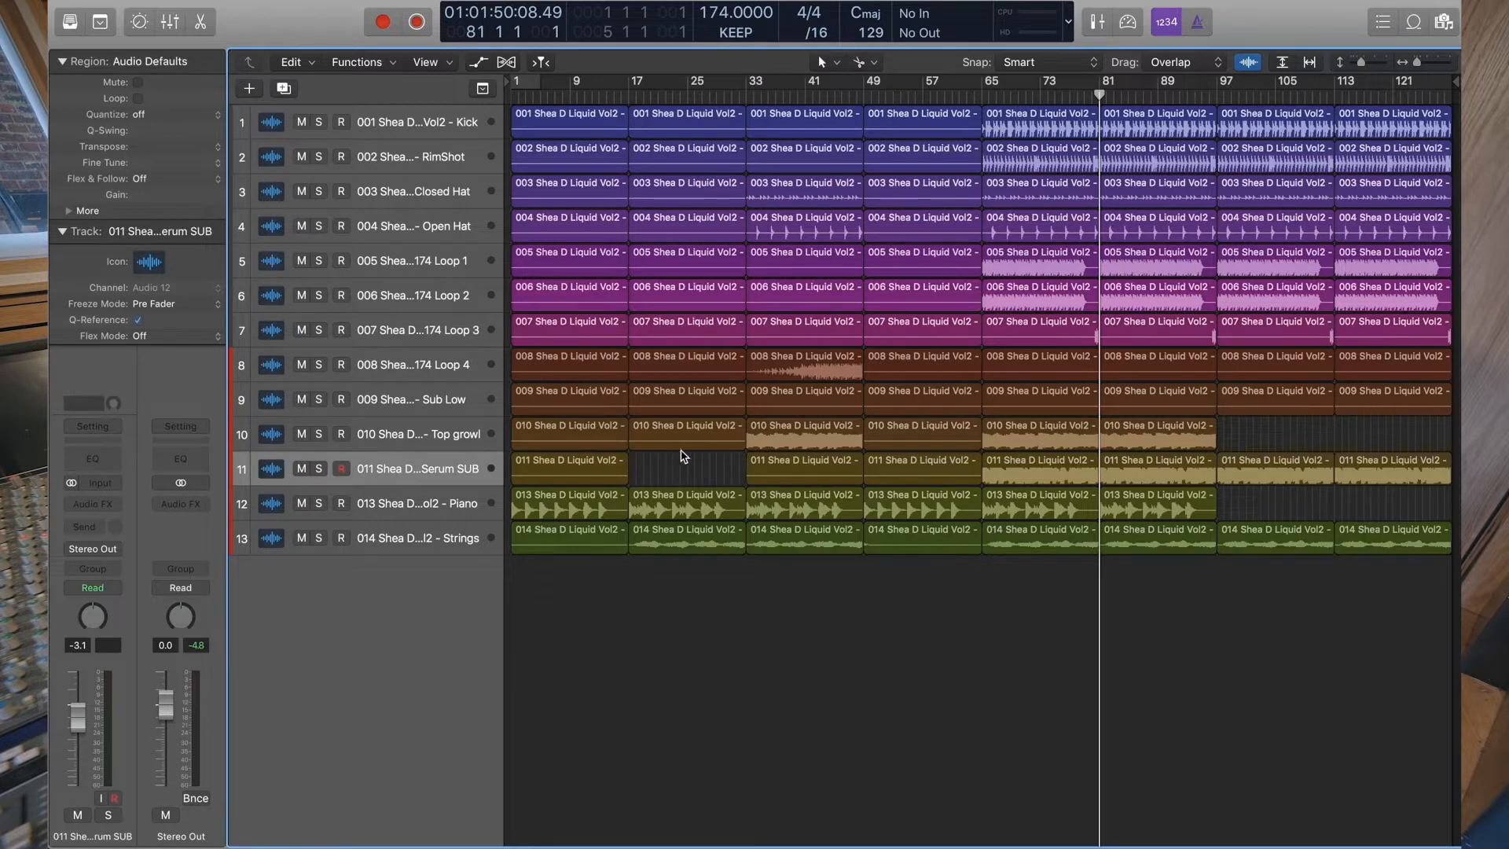
drag(695, 464, 542, 372)
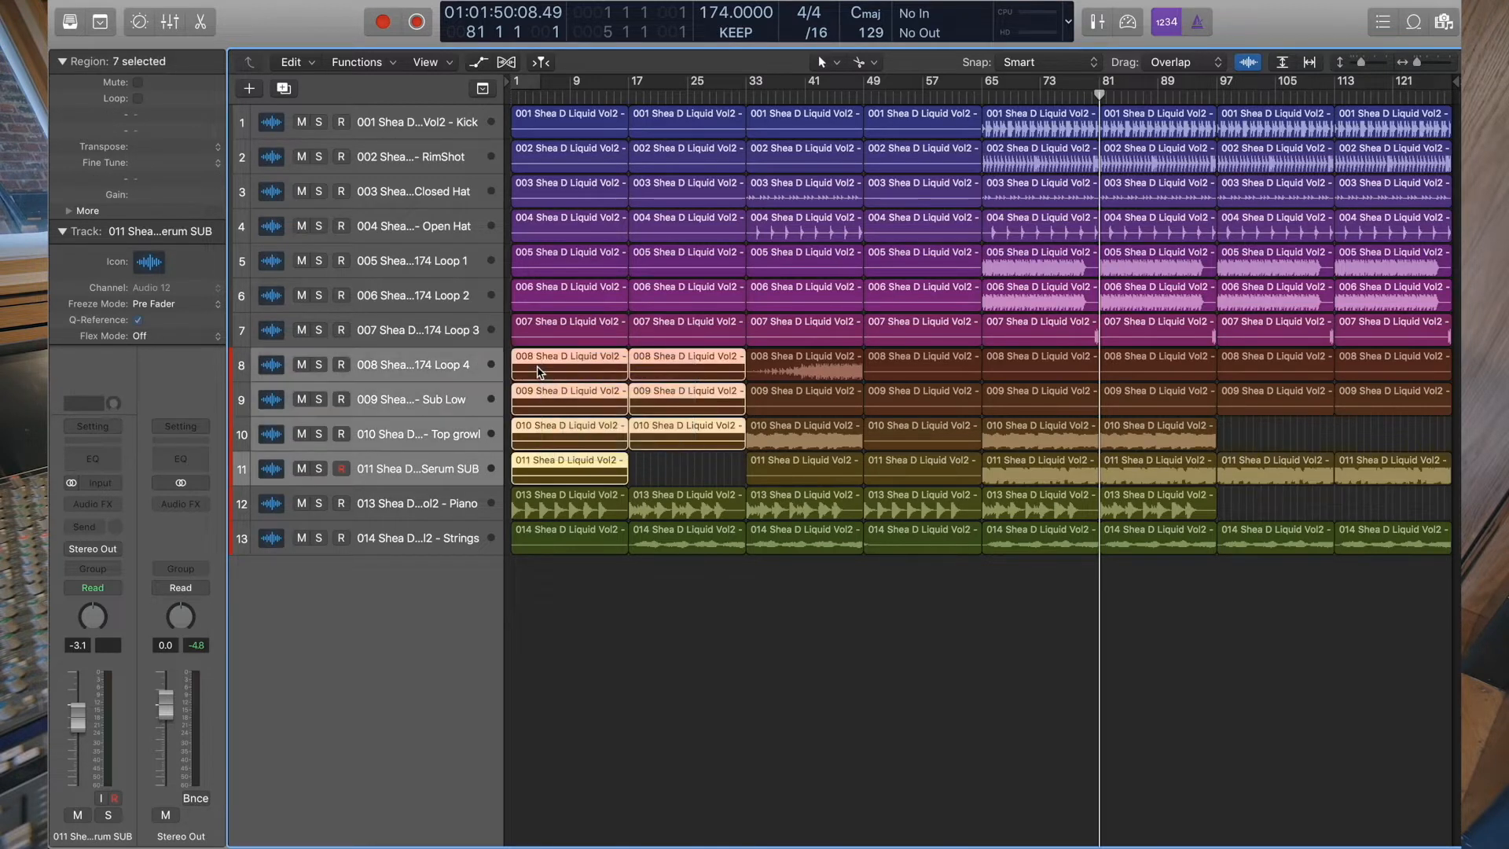
key(Delete)
- Delete the Strings region at bar 1 and the silent Kick through 174 Loop 3 regions before bar 33
click(585, 536)
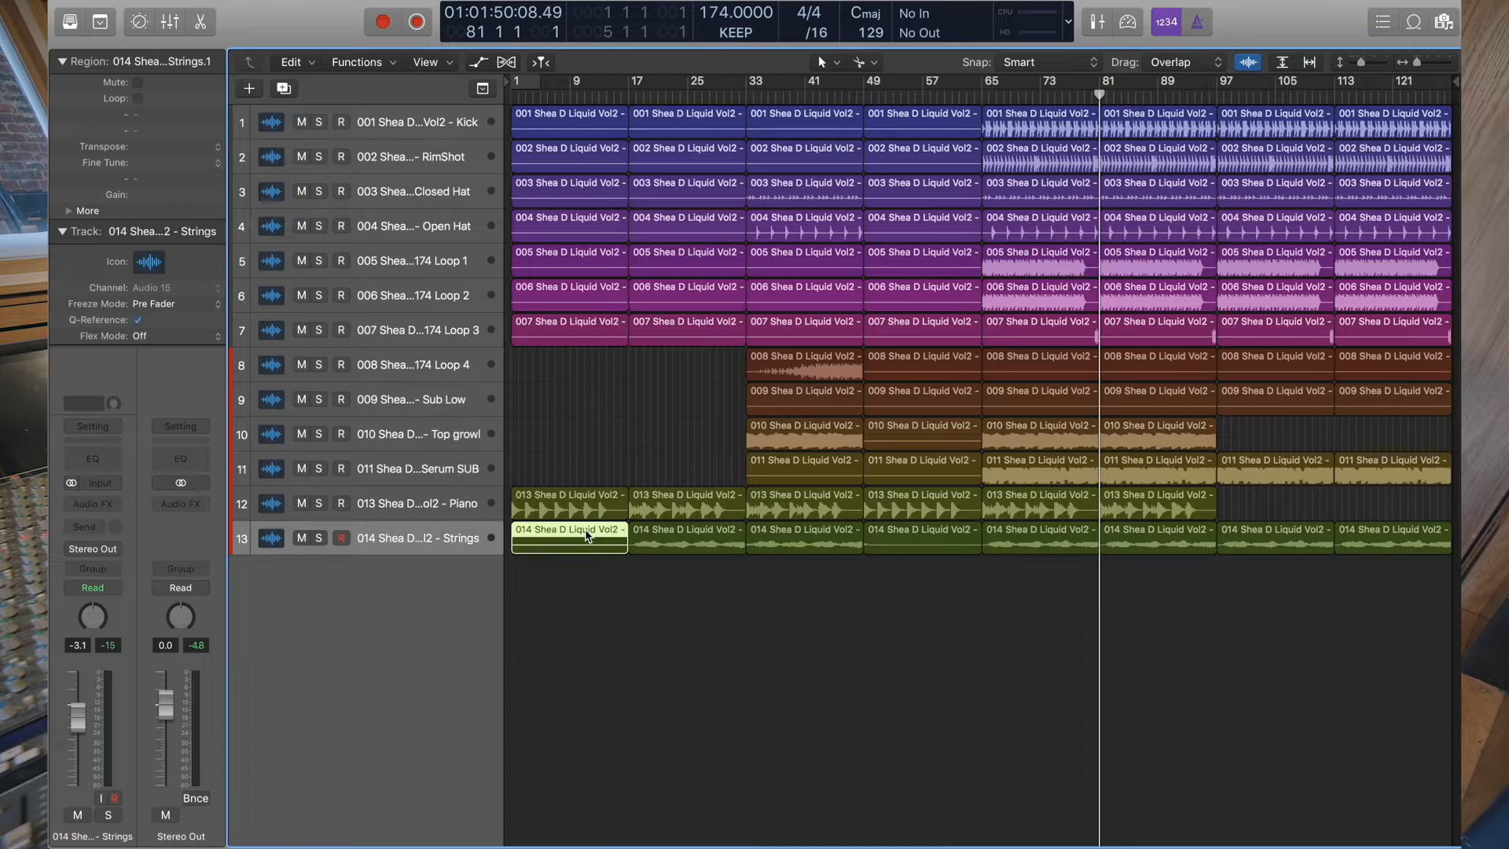
key(Delete)
drag(718, 385, 480, 91)
key(Delete)
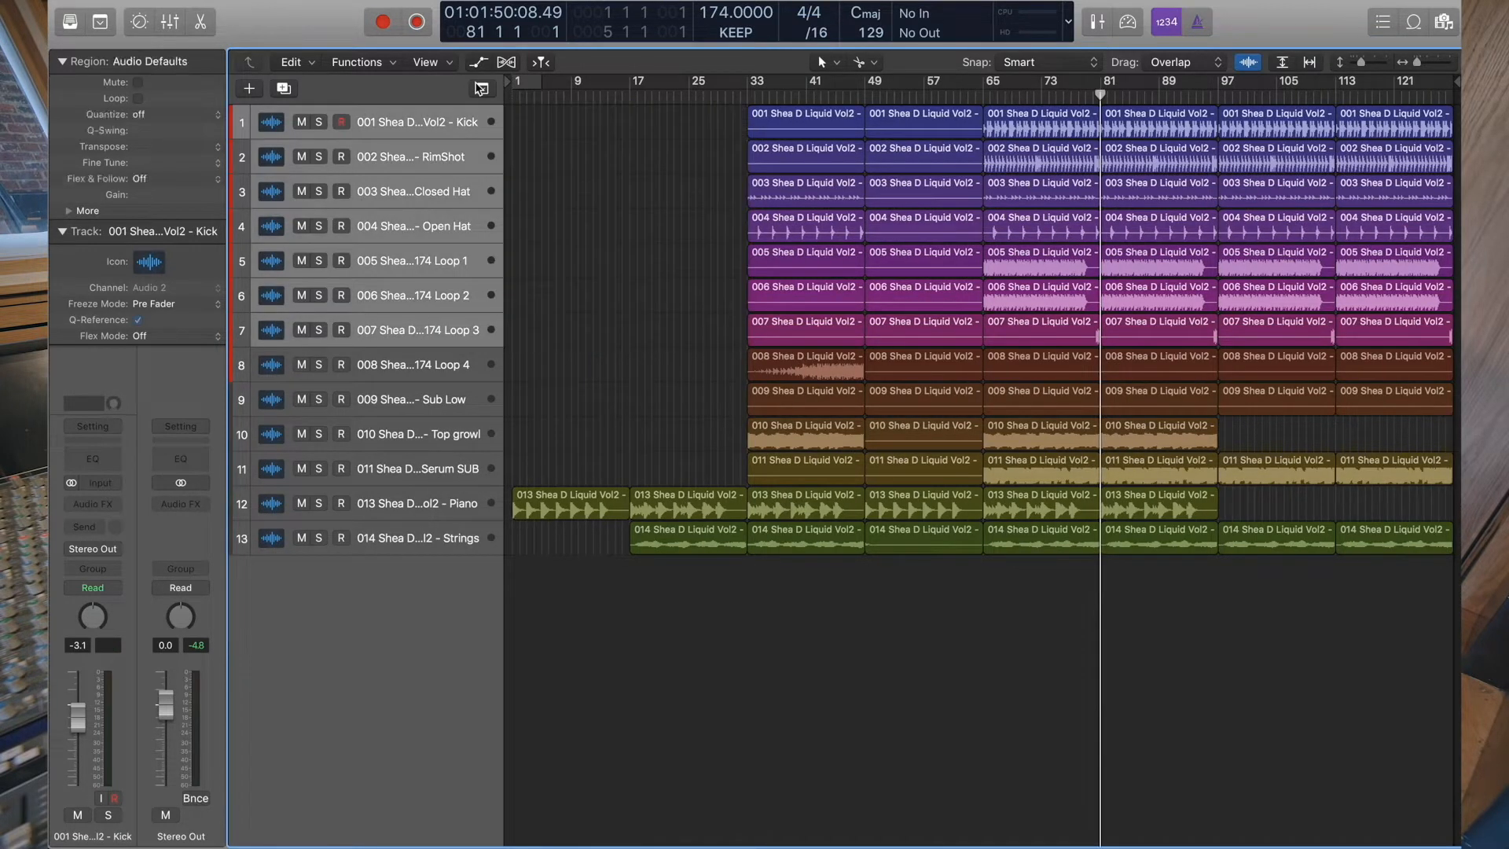
- Delete the Kick and RimShot regions between bars 33 and 65, and all other regions at bar 49 except Piano
drag(709, 122, 937, 151)
key(Delete)
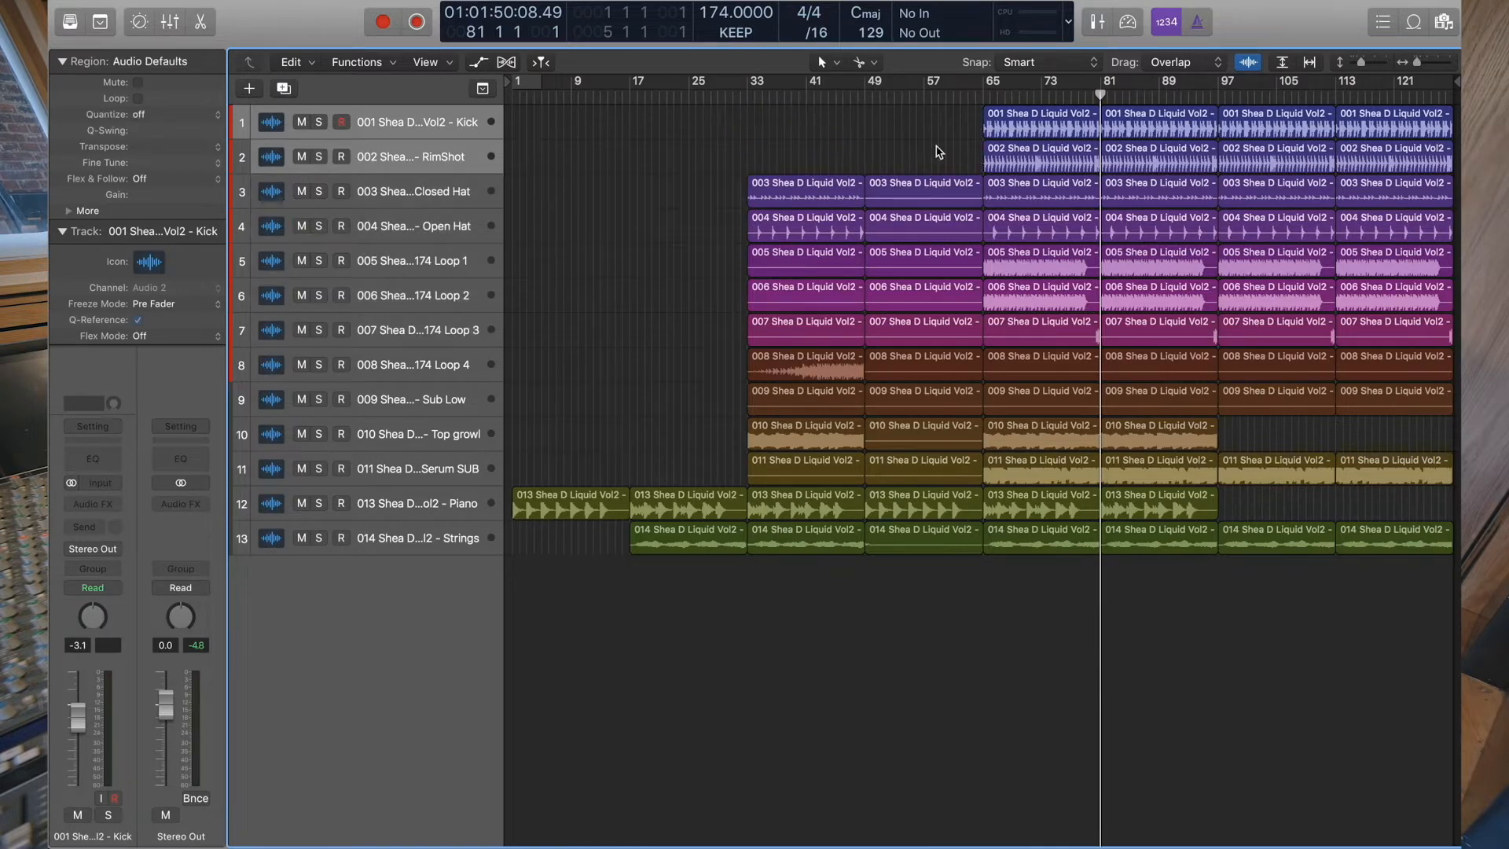
click(924, 198)
key(Delete)
drag(926, 175, 930, 464)
key(Delete)
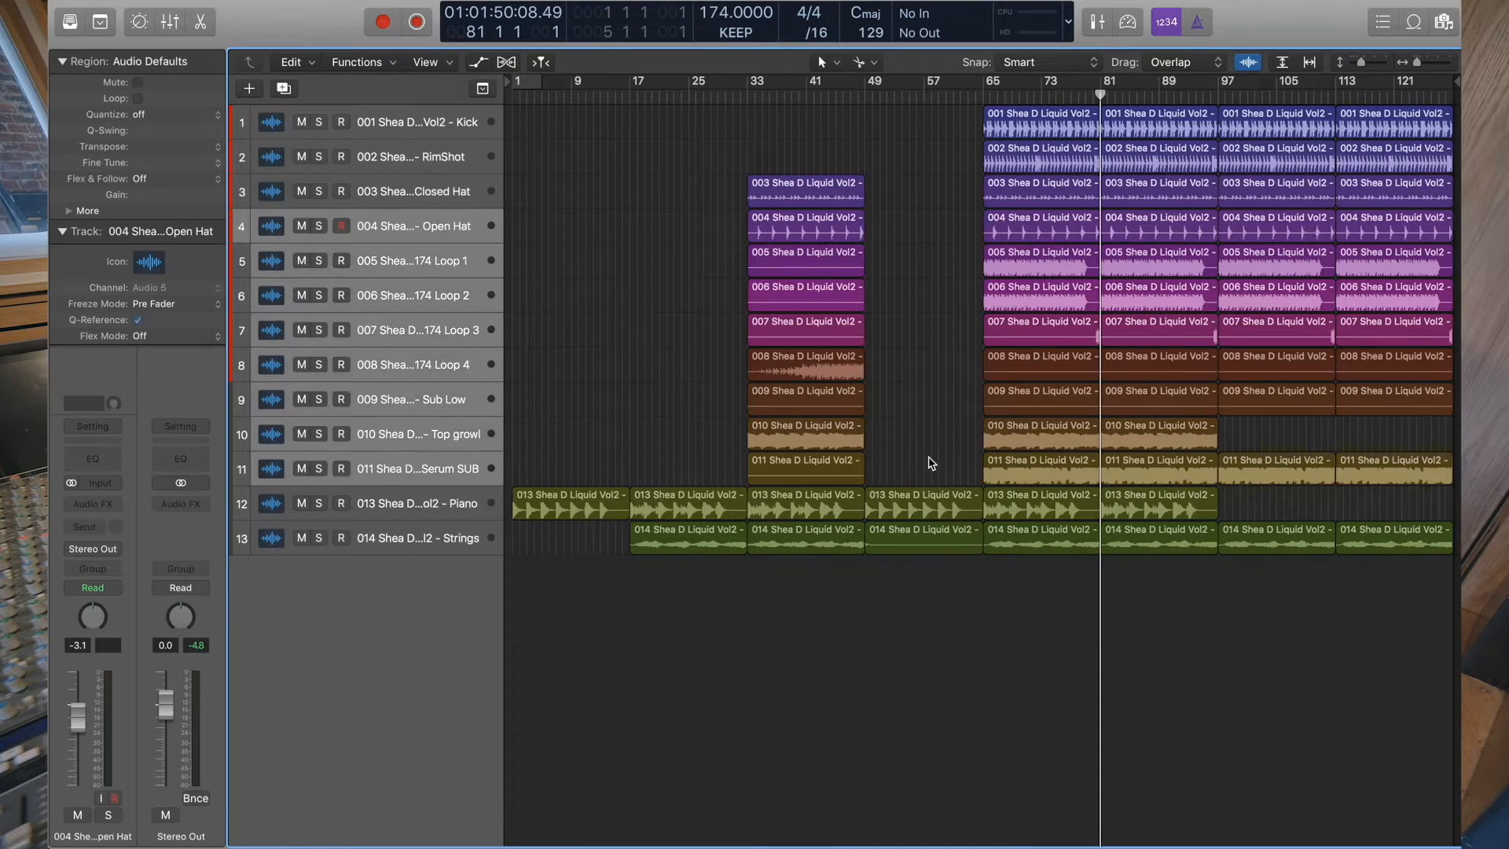
click(916, 542)
key(Delete)
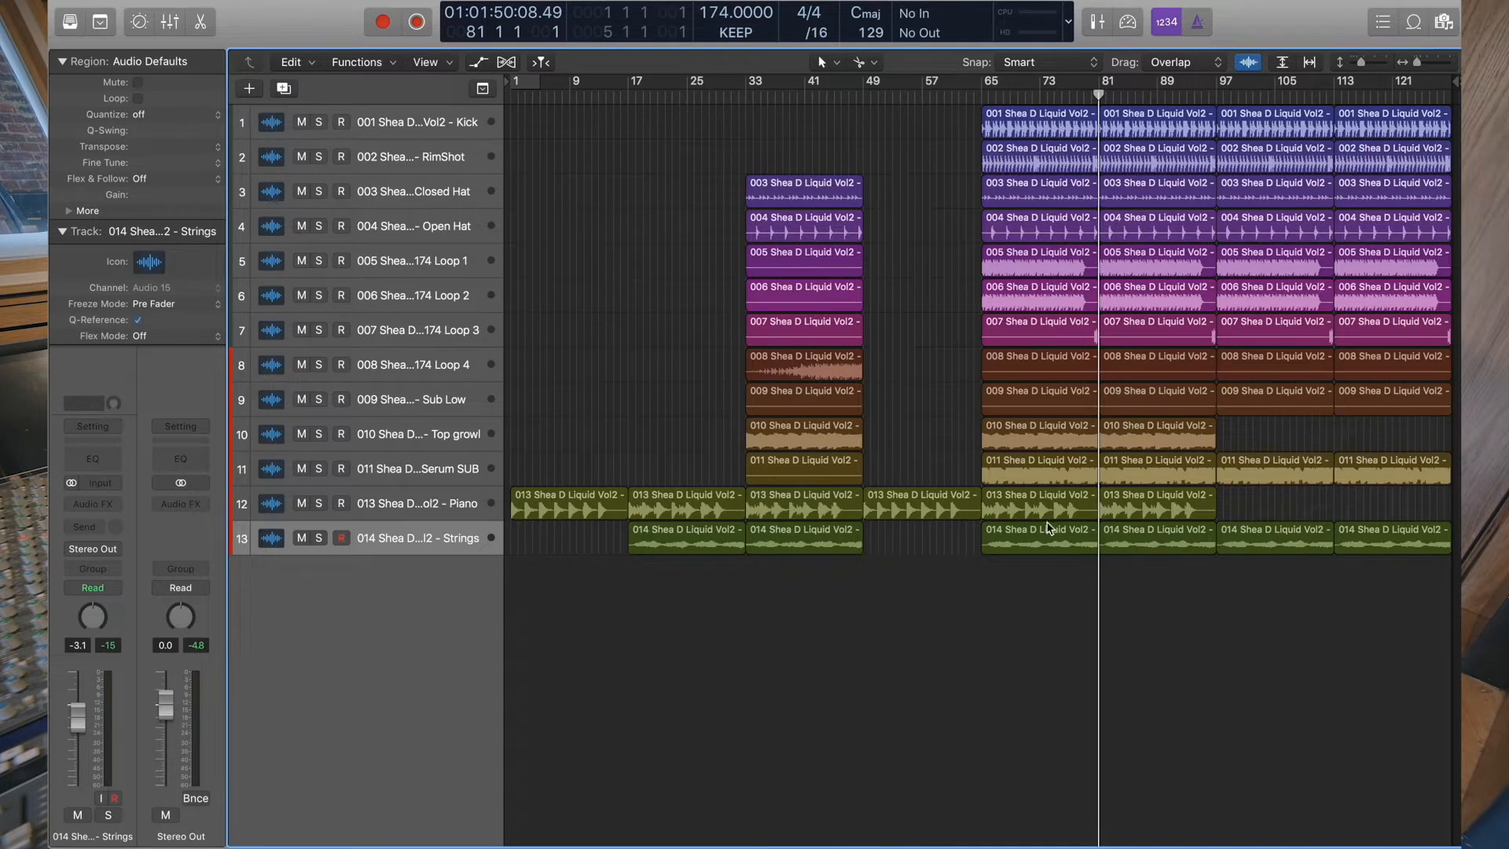
- Delete all the regions on the Sub Low track and set the cycle range to bars 65 to 129
drag(962, 367, 1028, 383)
click(949, 378)
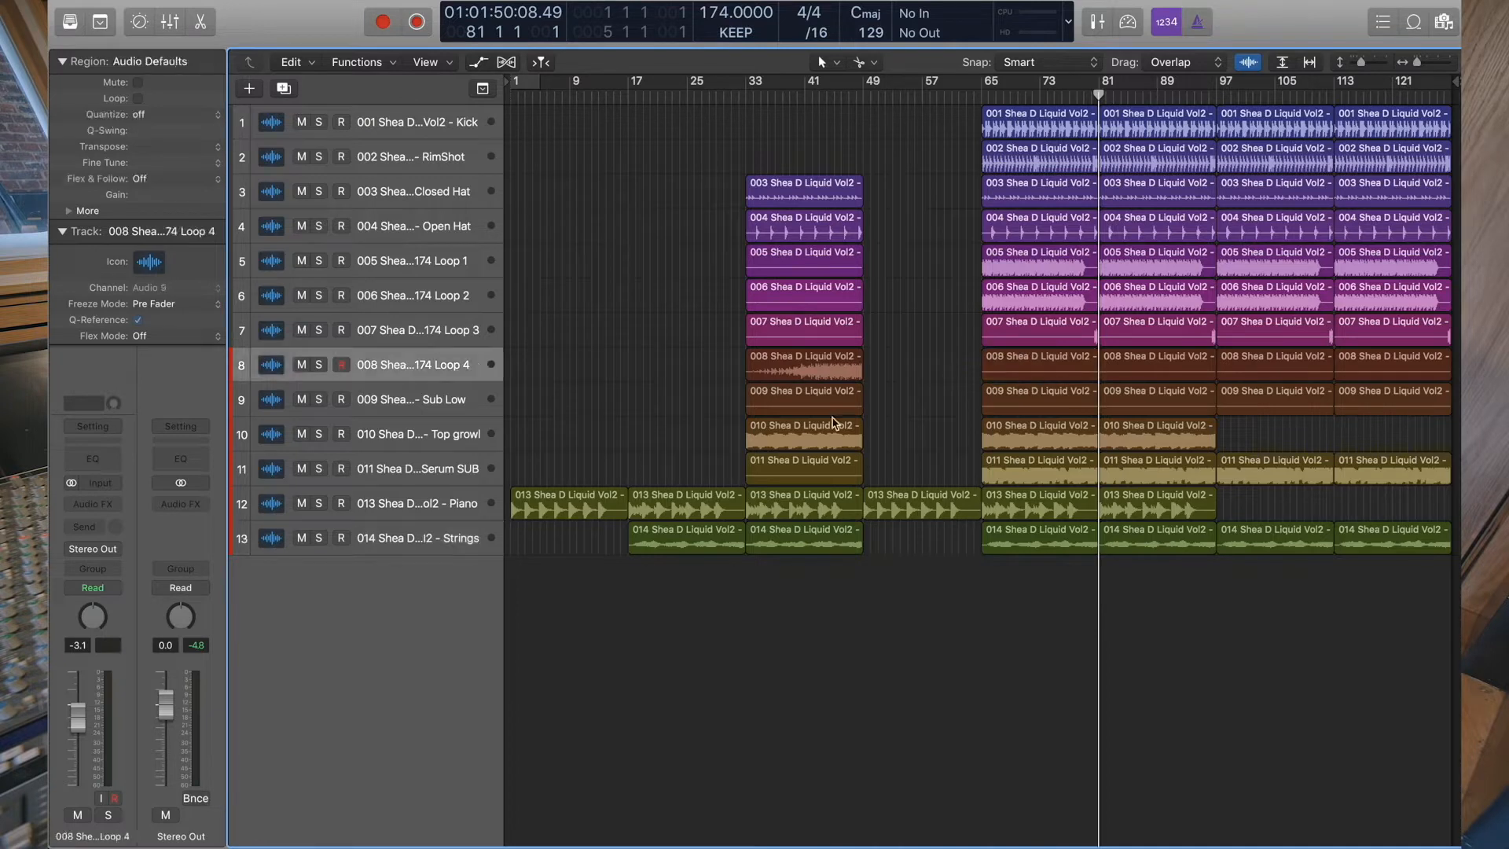
click(427, 401)
scroll(691, 361, right, 1)
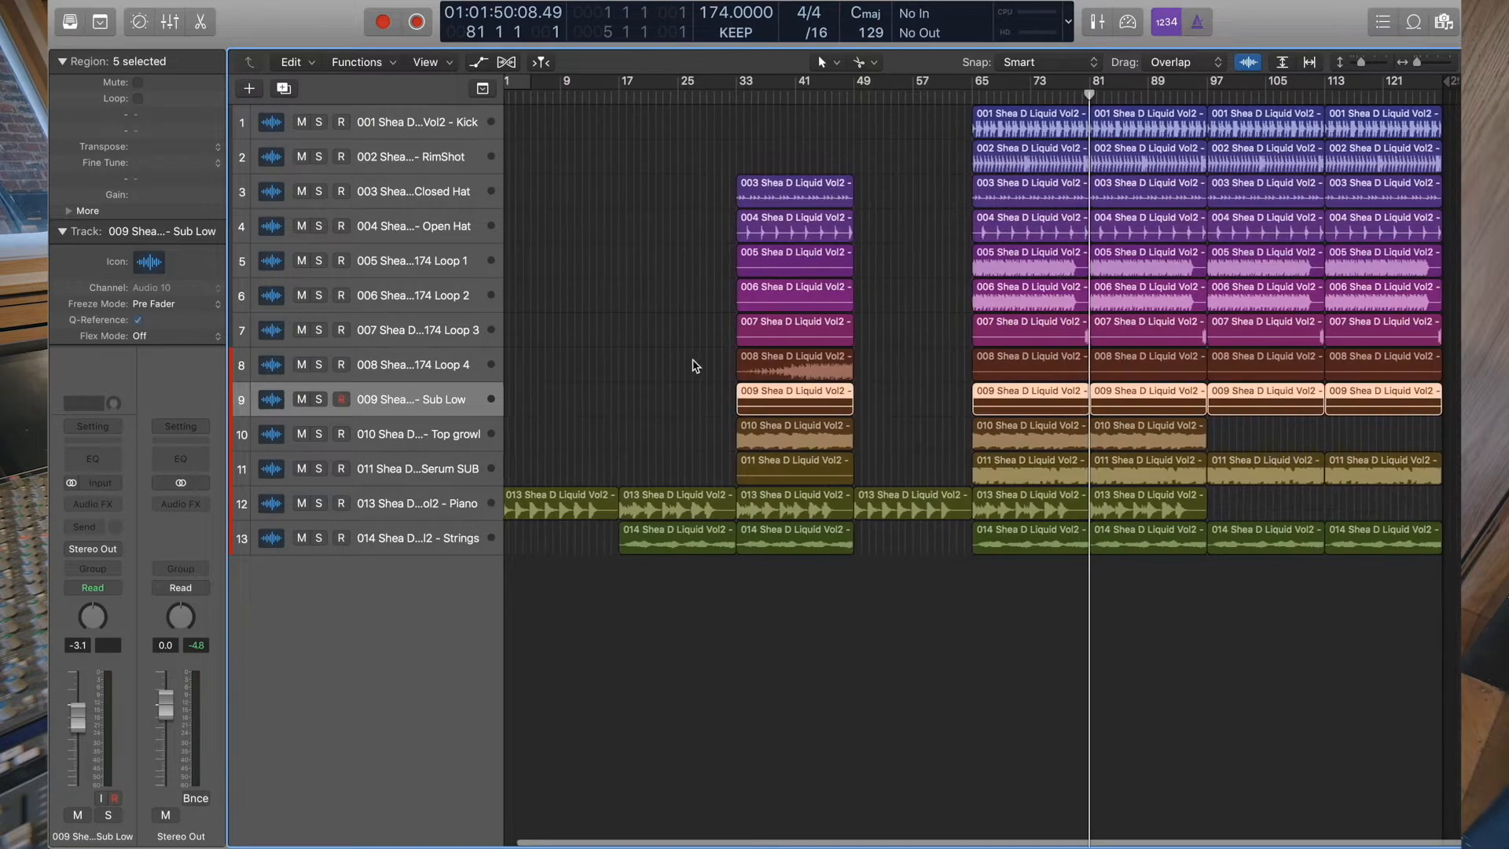
scroll(699, 393, left, 1)
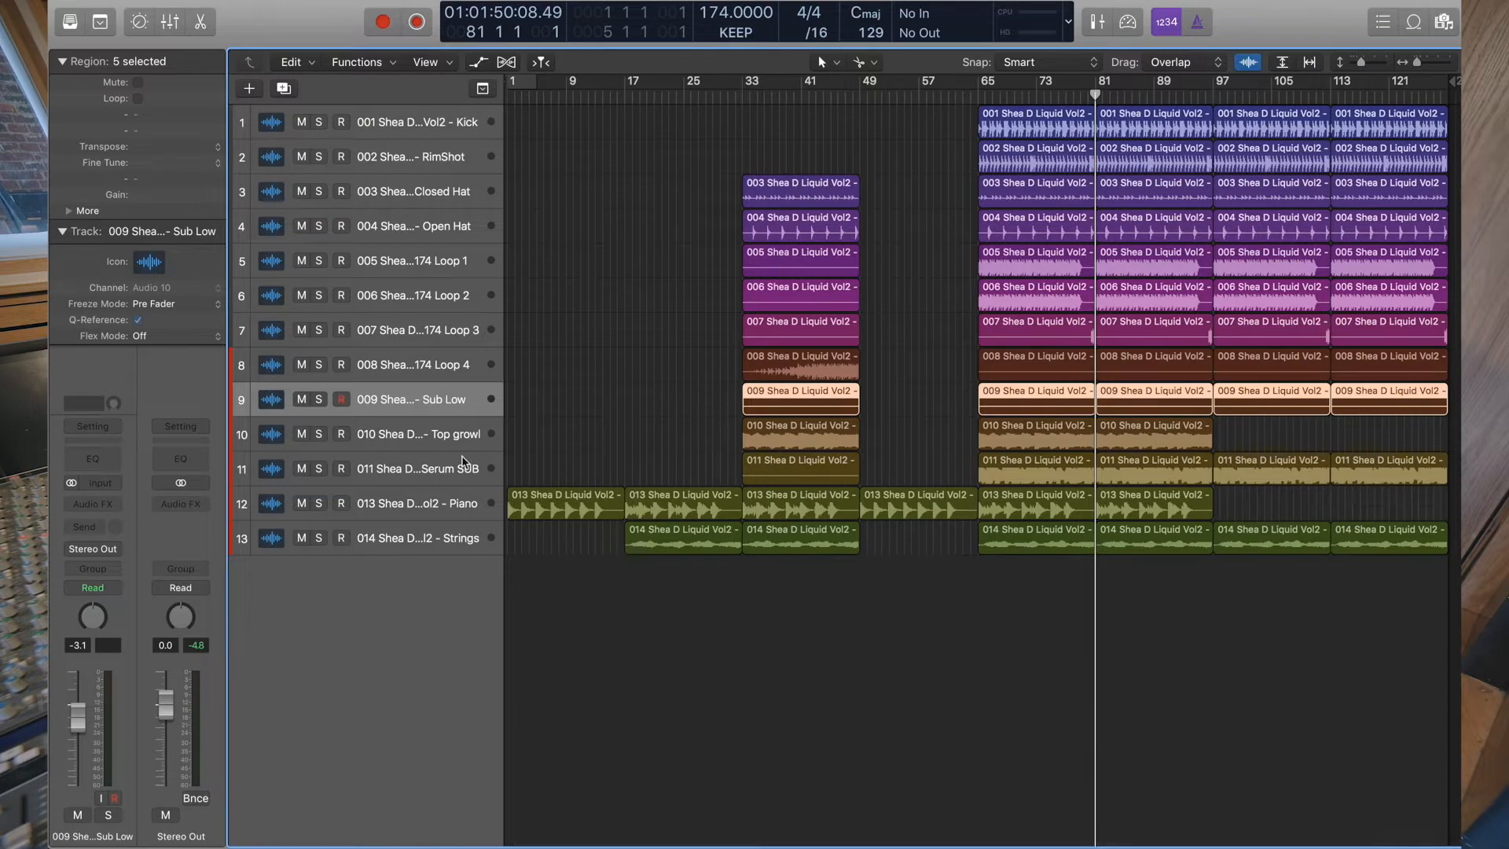
drag(699, 401, 1433, 398)
key(Delete)
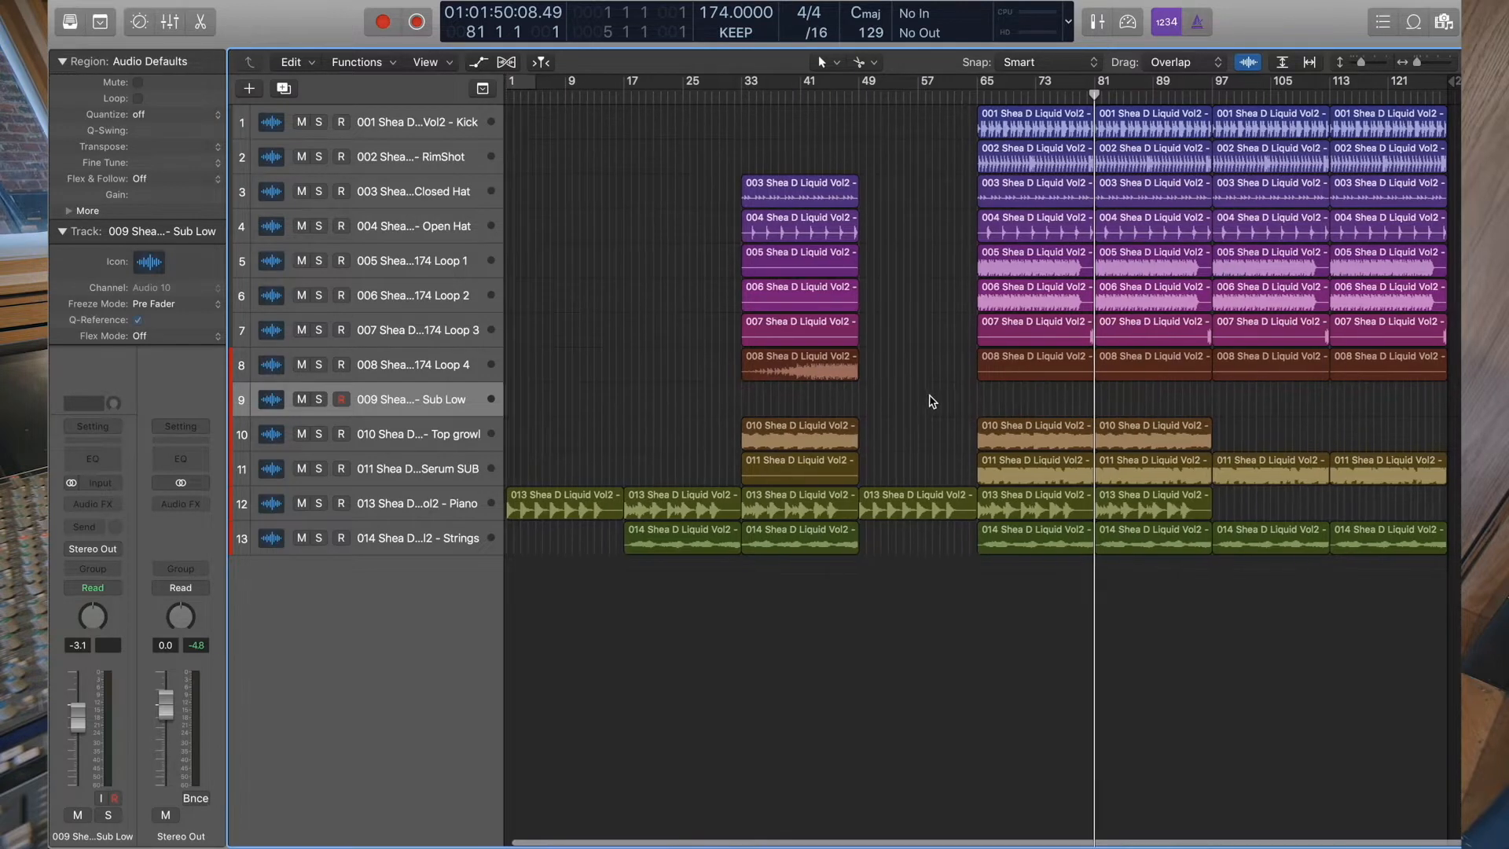
drag(982, 82, 1453, 110)
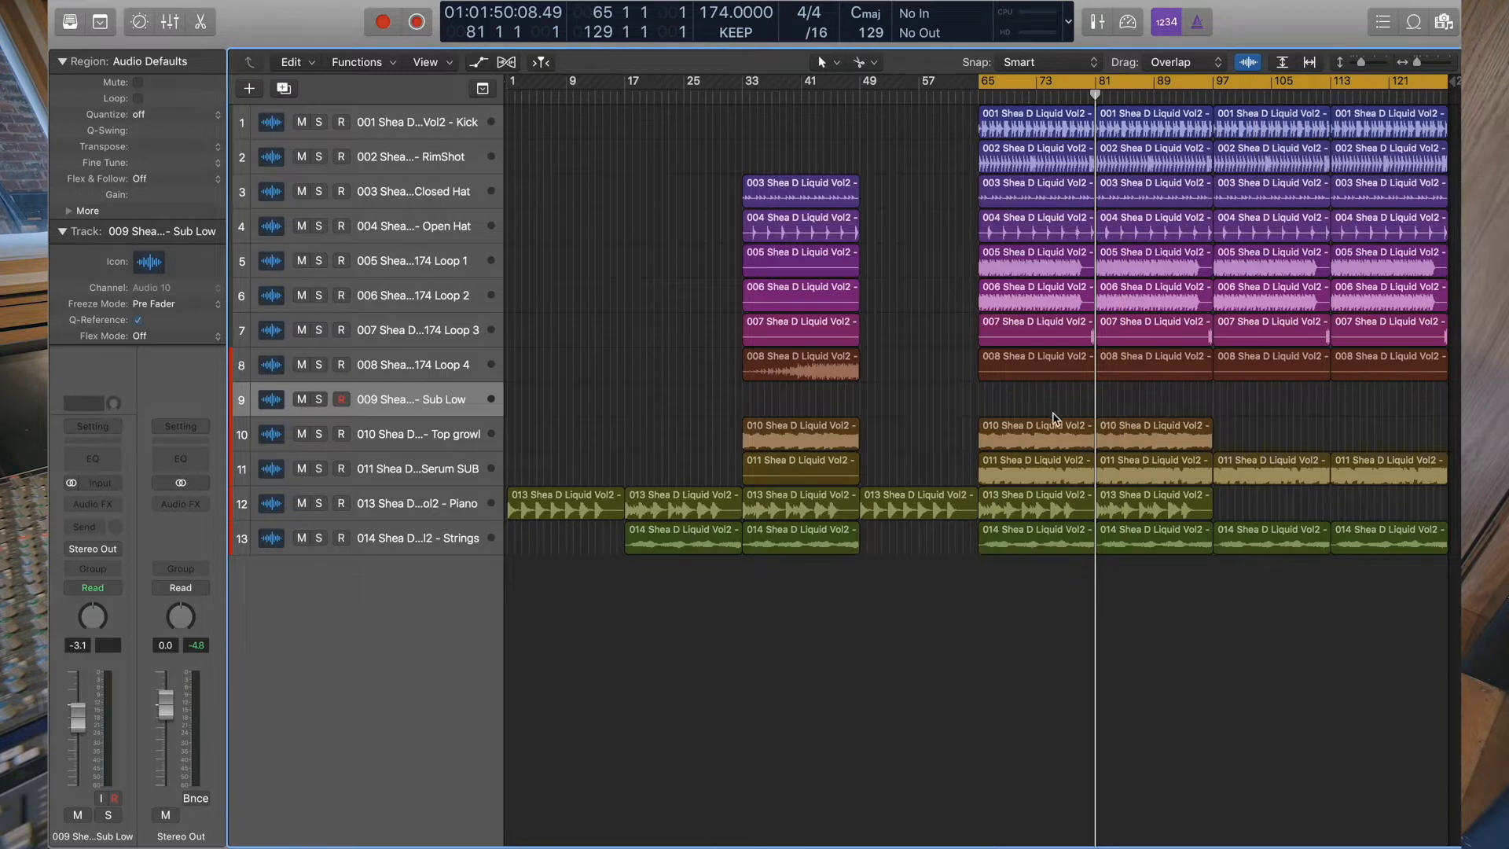
- Delete the 174 Loop 4 regions from bar 65 onwards and play the song from bar 97
drag(958, 355, 1398, 374)
key(Delete)
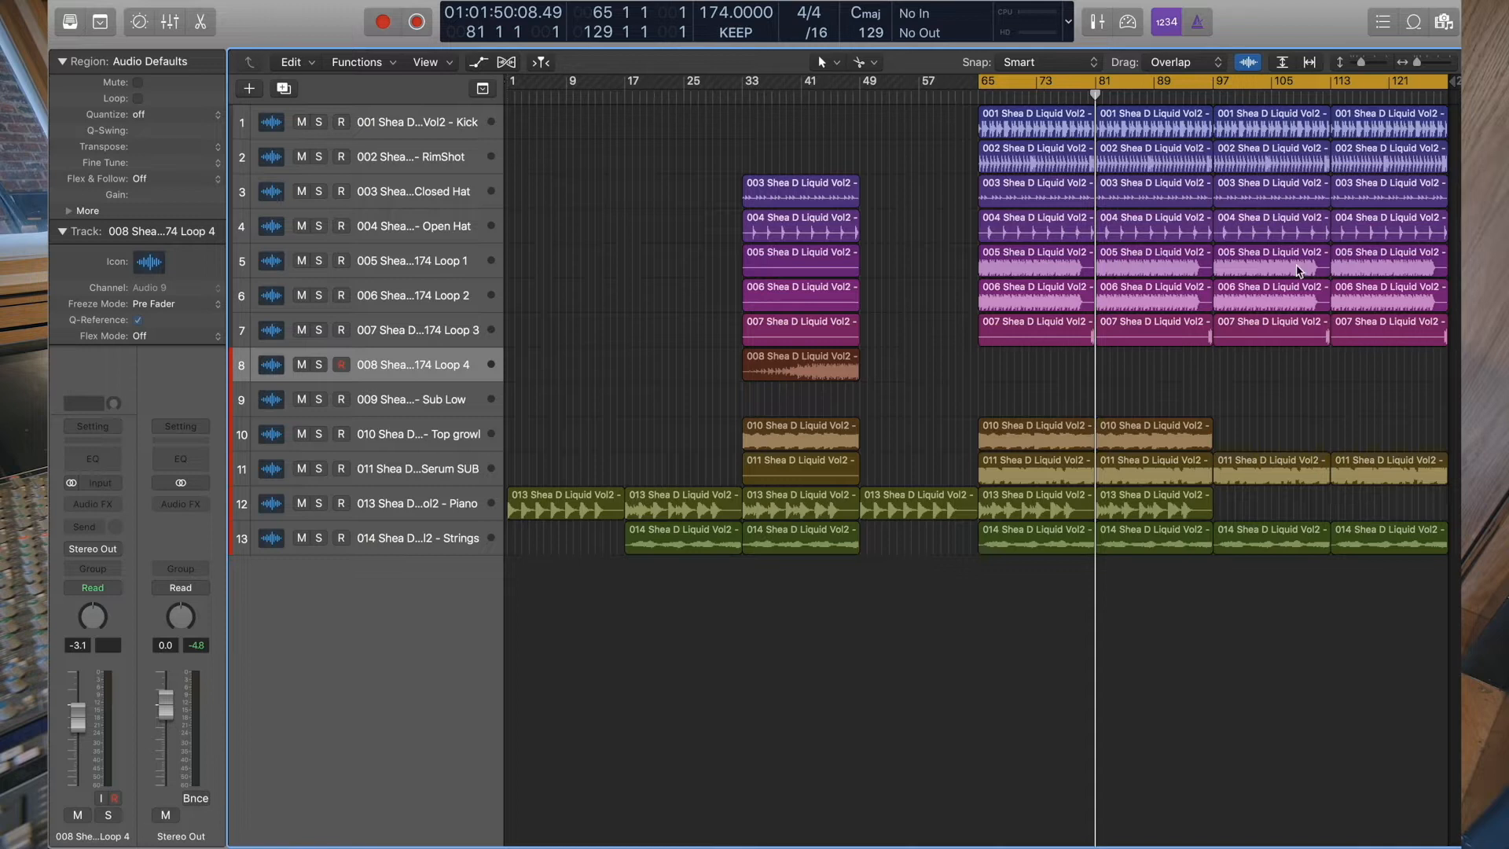
double_click(1212, 96)
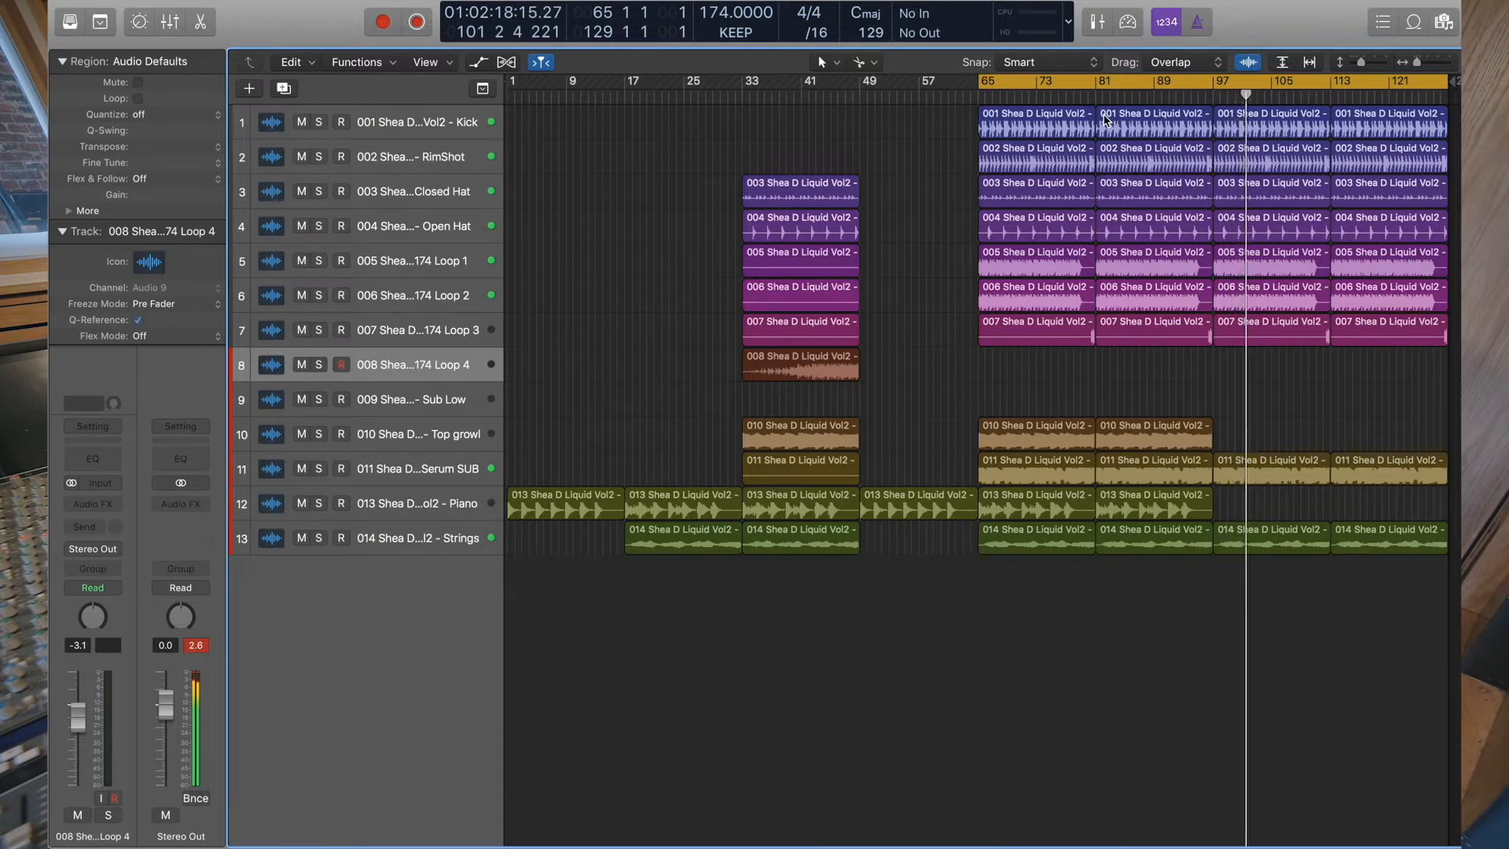
- Delete the Kick through 174 Loop 3 regions from bar 113 to bar 129
scroll(1215, 228, right, 1)
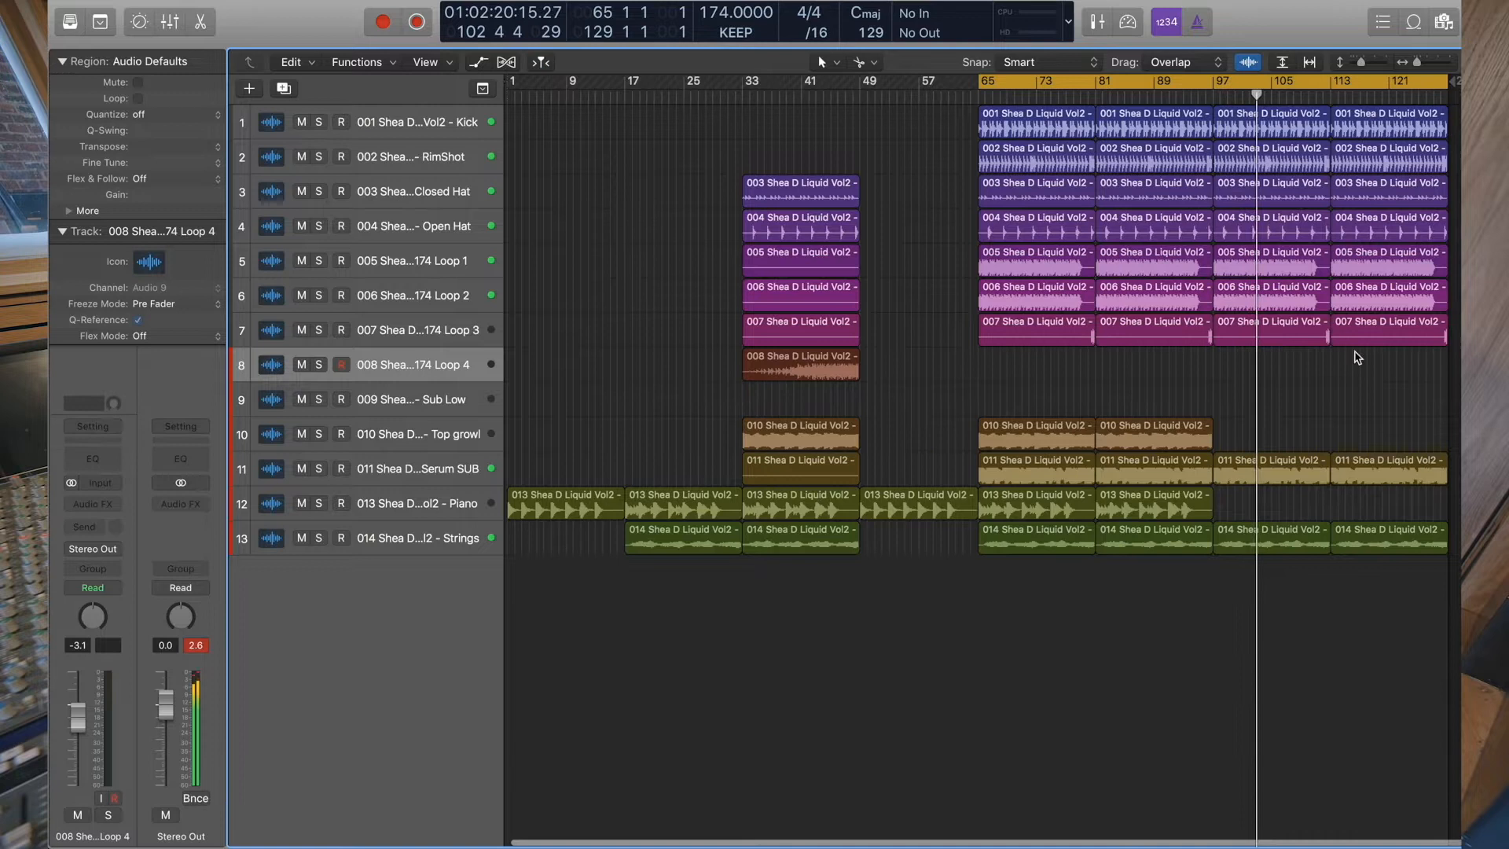
drag(1455, 123, 1349, 346)
key(Delete)
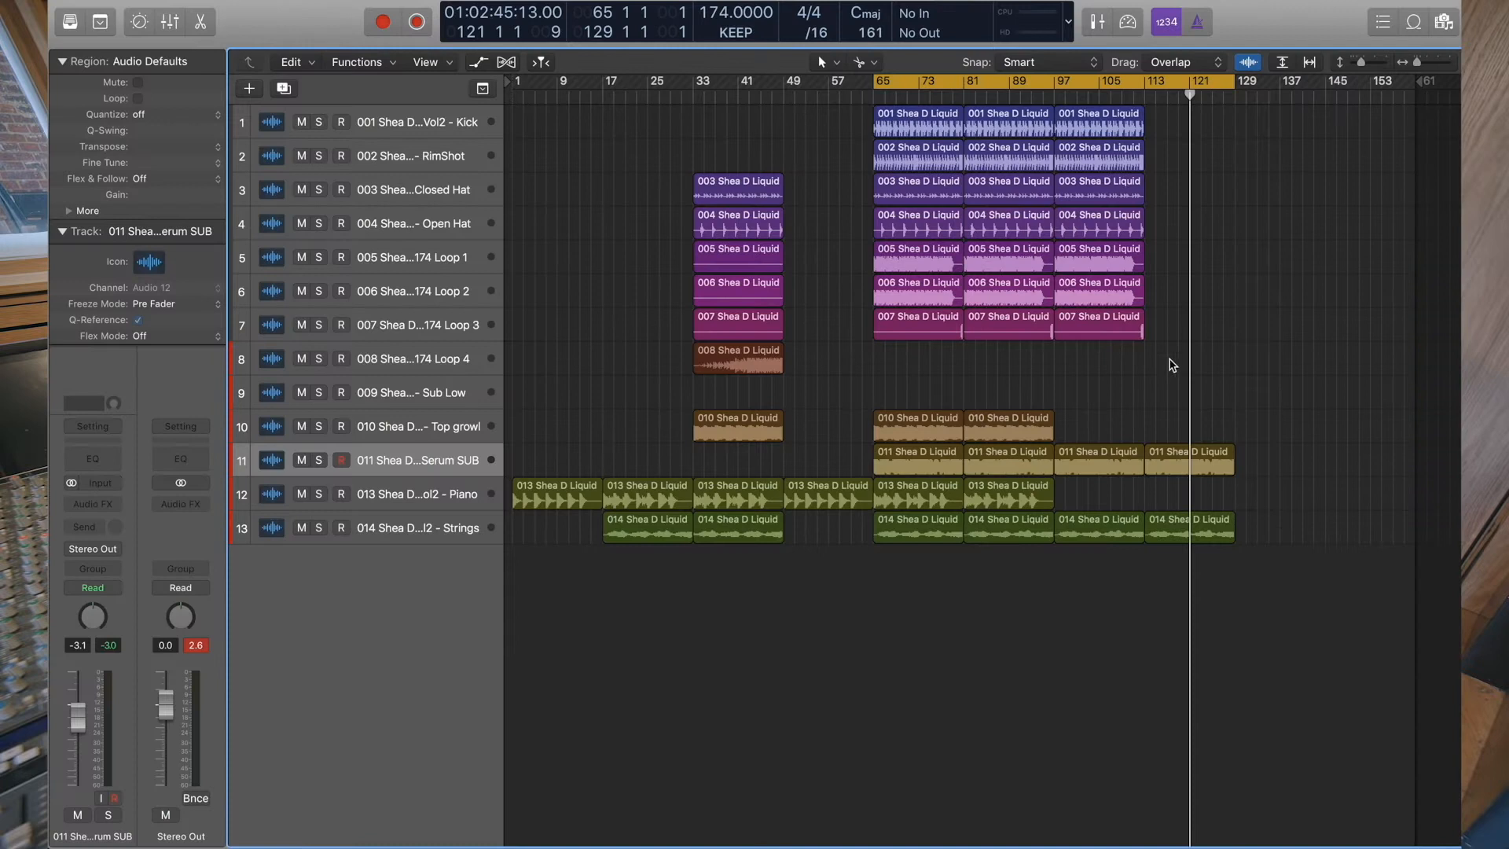
- Copy all the regions between bars 65 and 97 to bar 129
drag(1250, 536, 1061, 110)
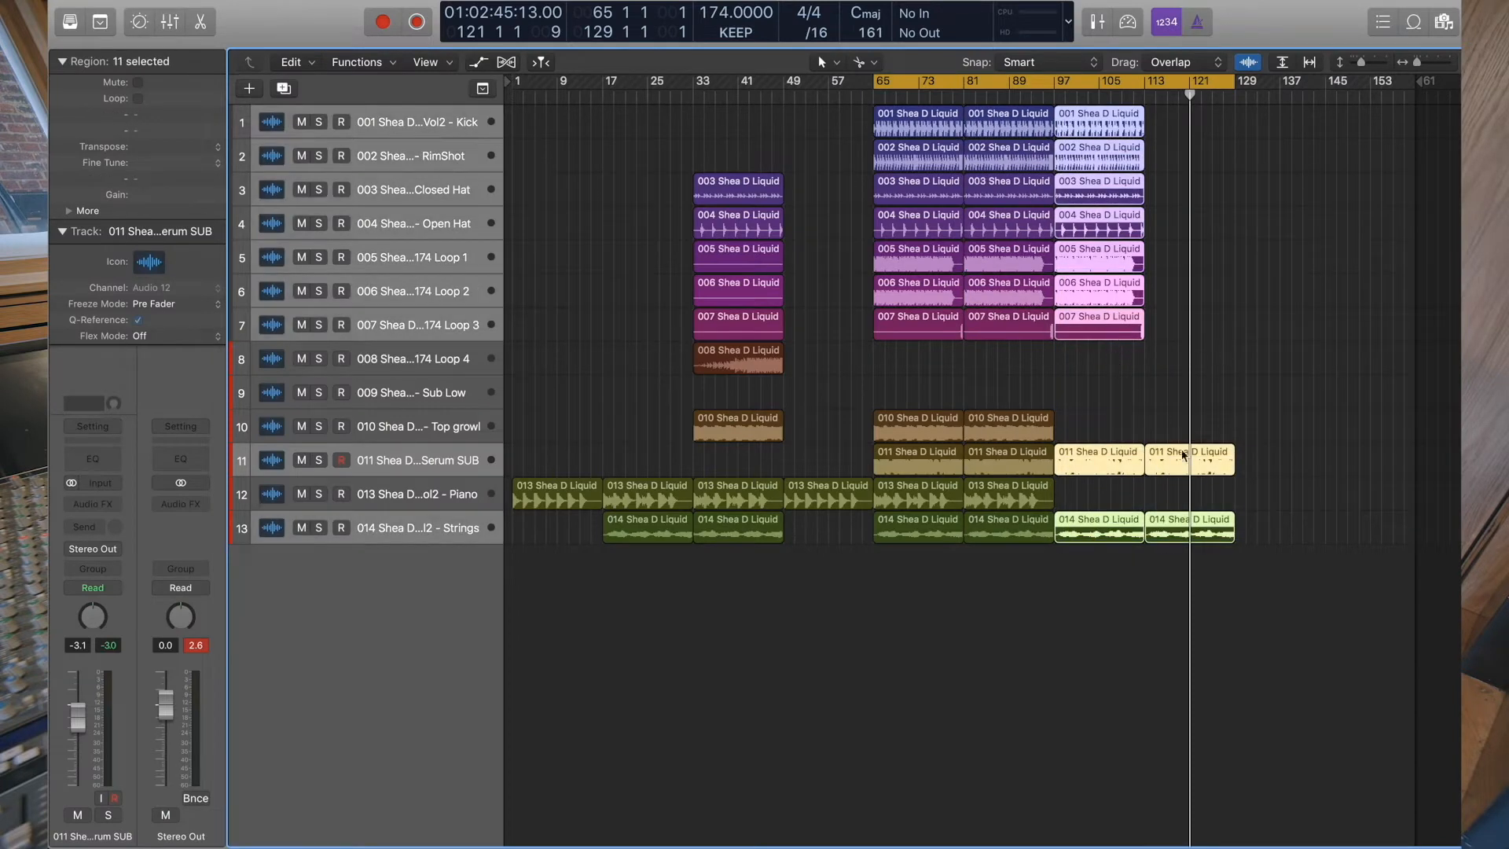
drag(917, 511, 1006, 118)
drag(909, 124, 1274, 120)
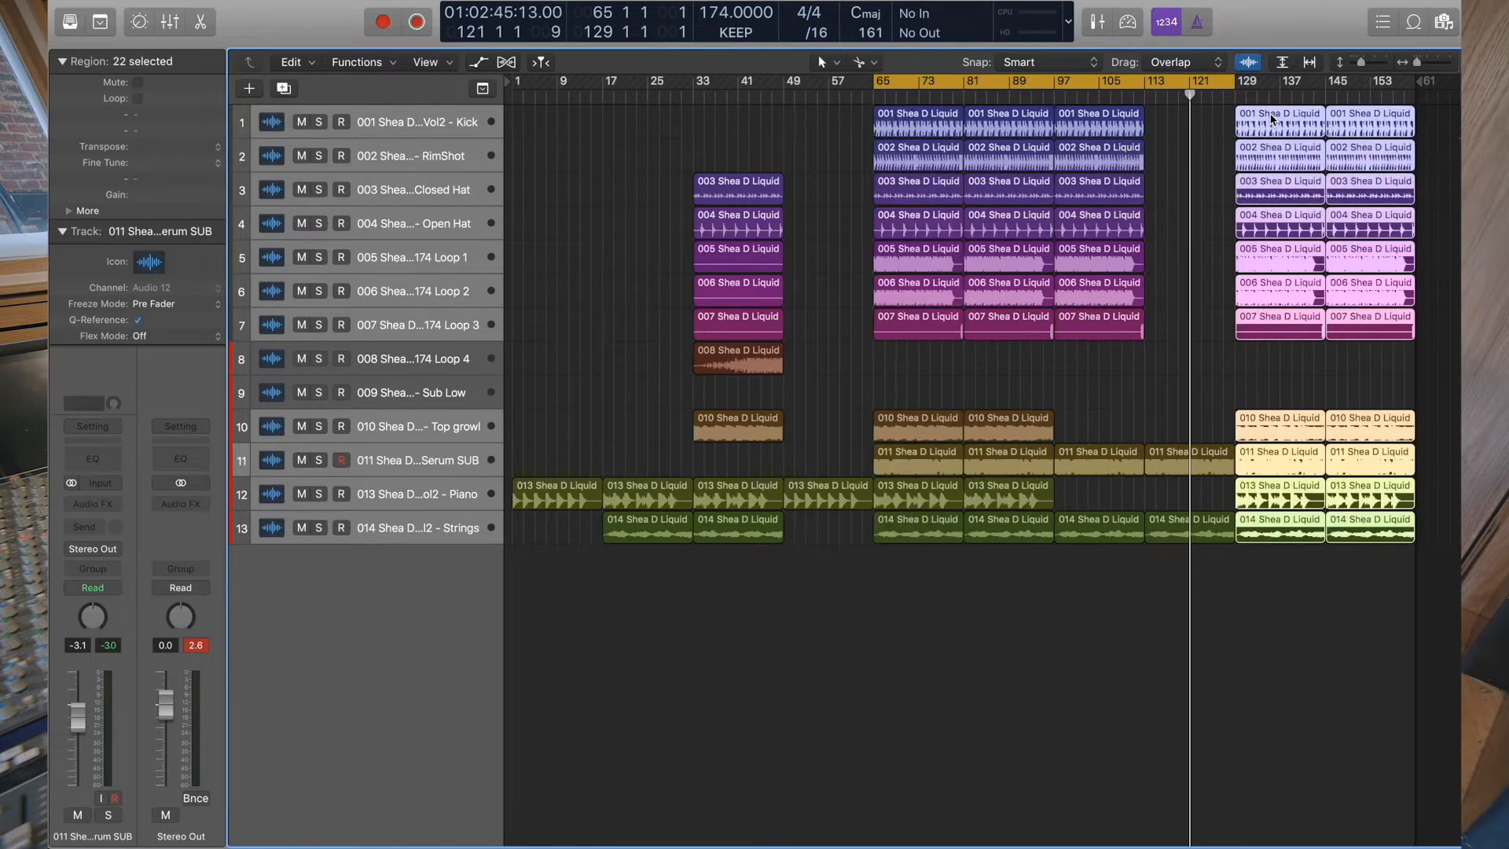
- Copy the Kick through 174 Loop 3 regions and the Serum SUB region from bar 145 to bar 161
drag(1346, 381, 1449, 135)
scroll(1174, 276, right, 2)
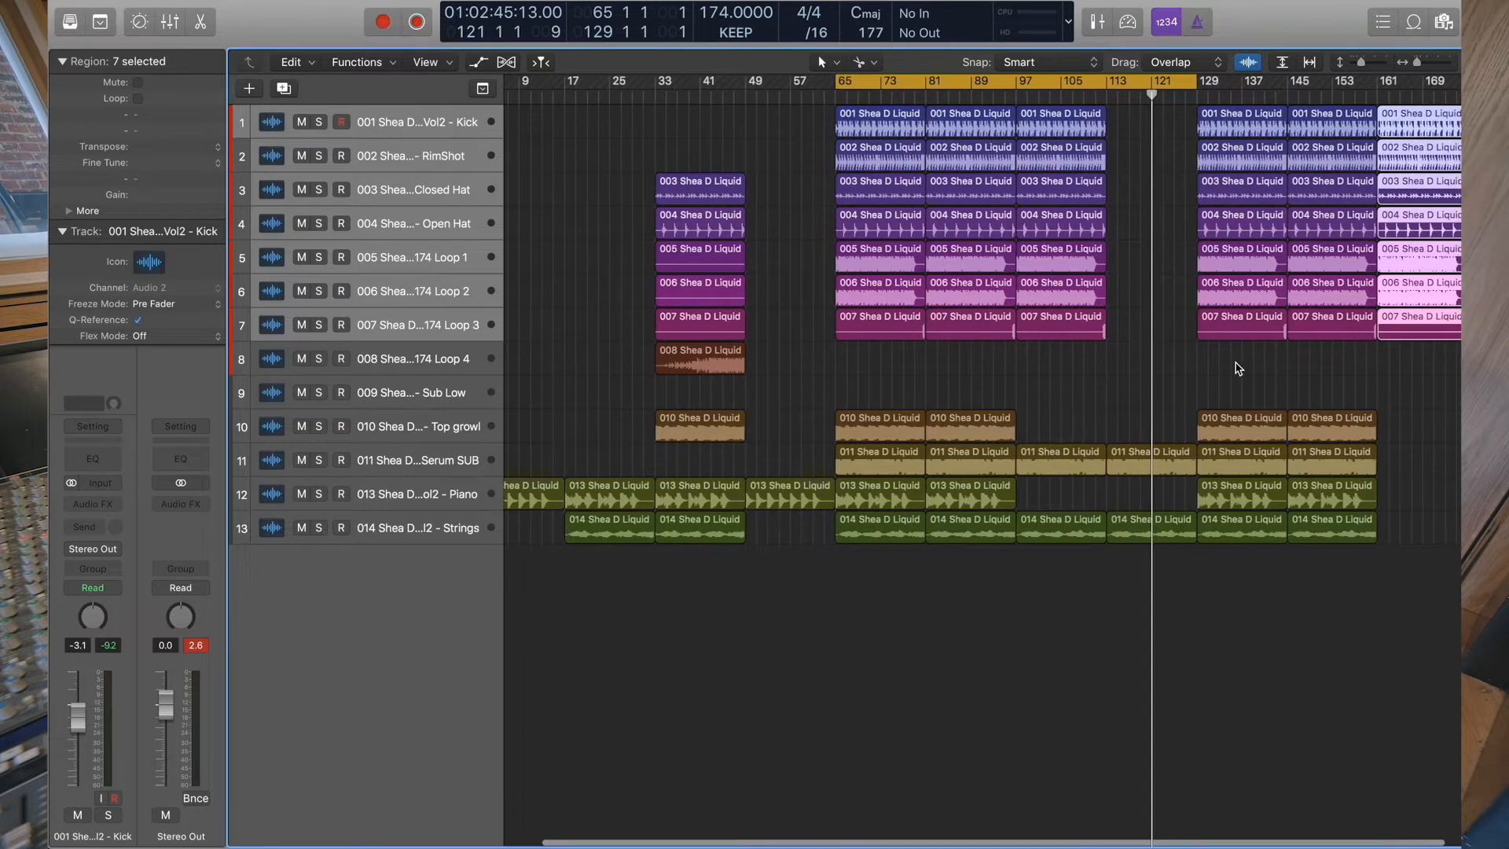
scroll(1238, 369, right, 2)
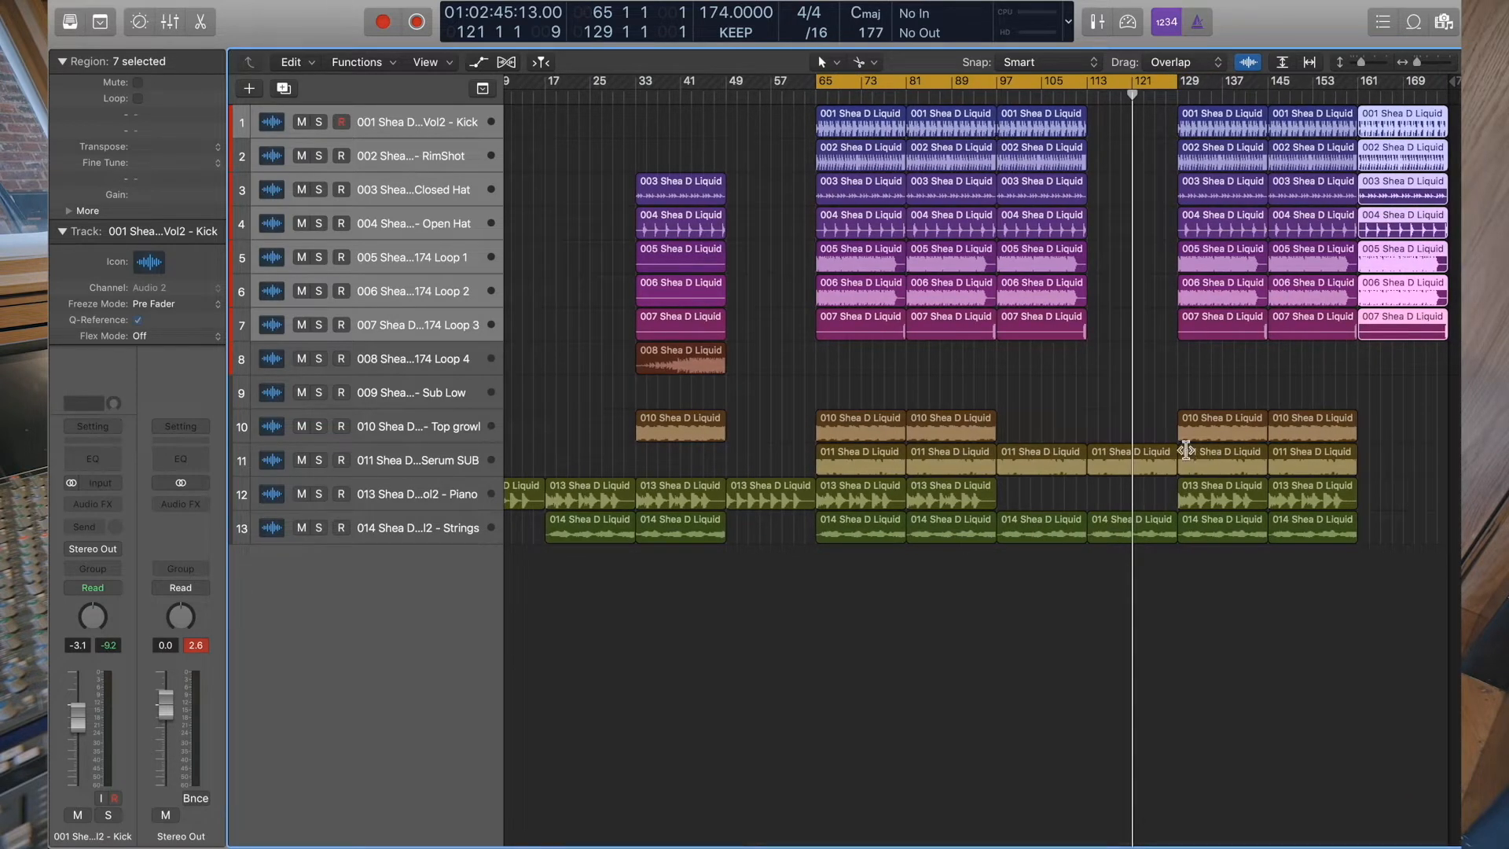
drag(1310, 456, 1401, 464)
key(super+Left)
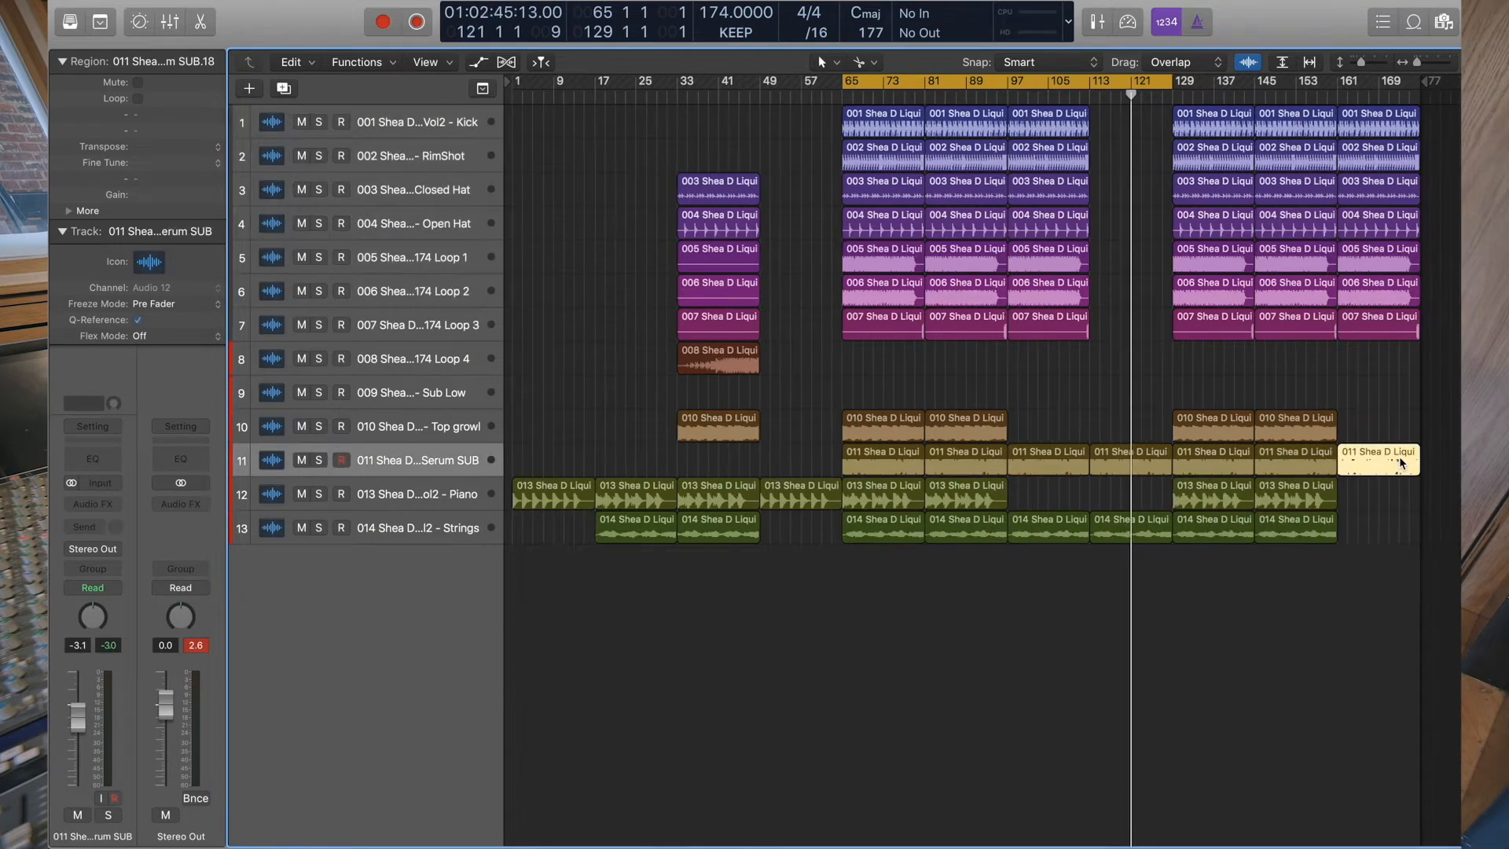
- Copy the Kick through 174 Loop 3, Serum SUB and Piano regions at bar 161 to bar 177
drag(1281, 503, 1377, 73)
drag(1362, 123, 1441, 126)
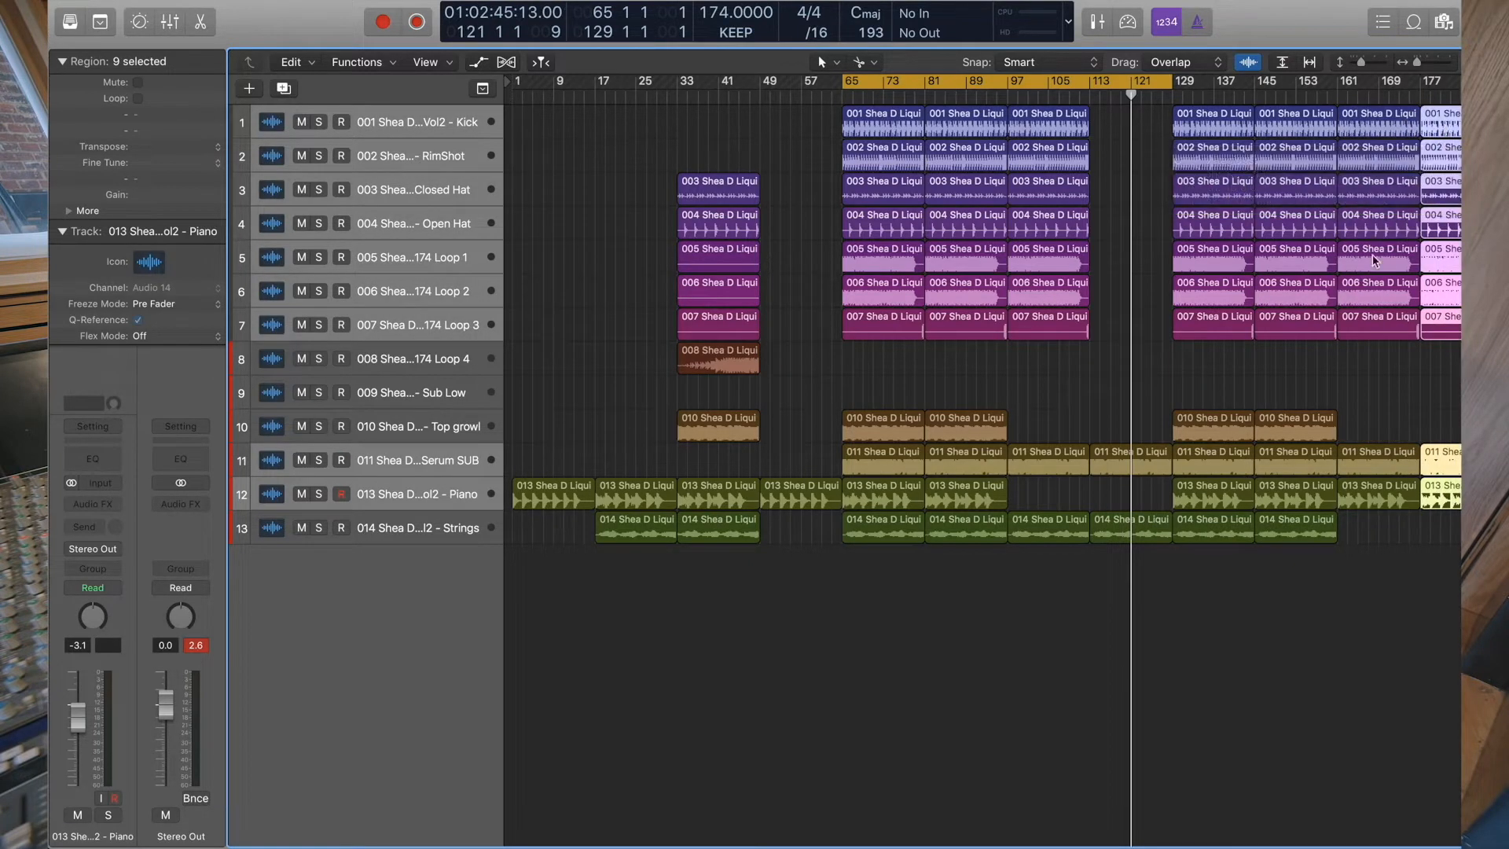
scroll(1399, 483, right, 2)
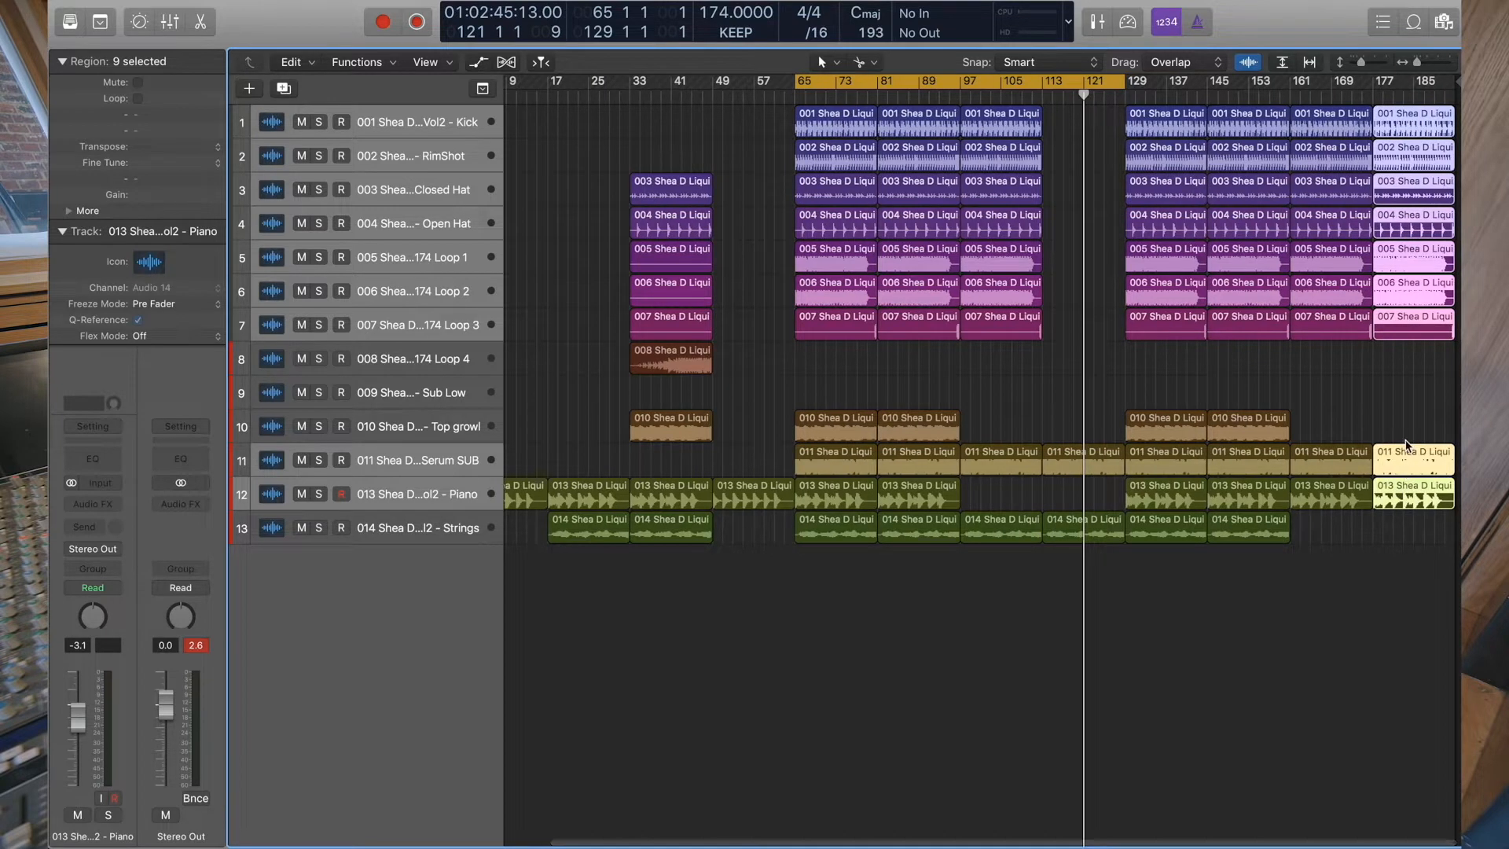
- Delete only the Serum SUB region at bar 177
click(1427, 385)
click(1424, 462)
key(Delete)
scroll(1415, 503, right, 1)
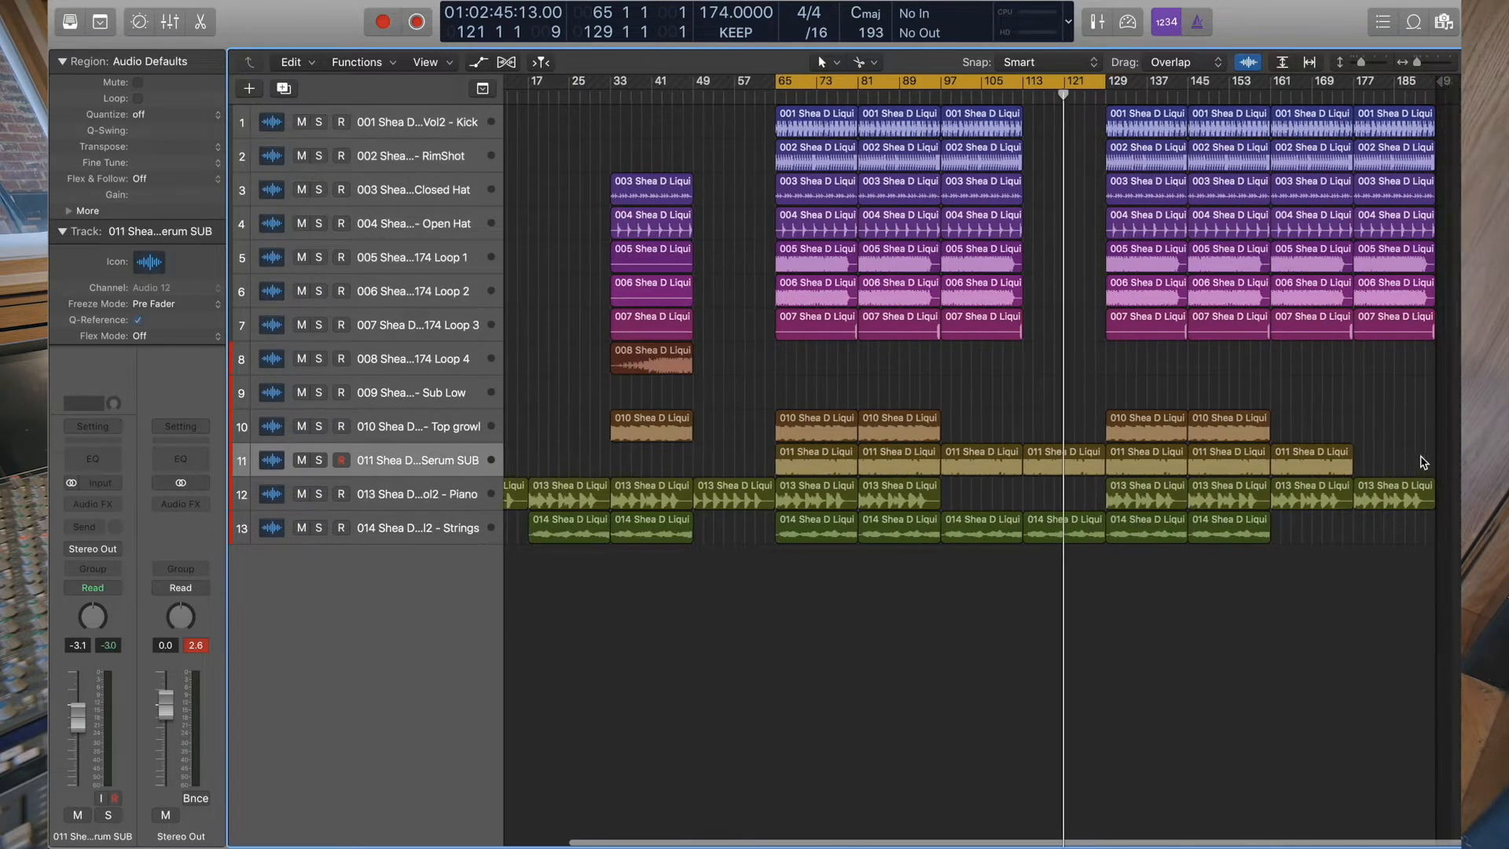
click(1388, 505)
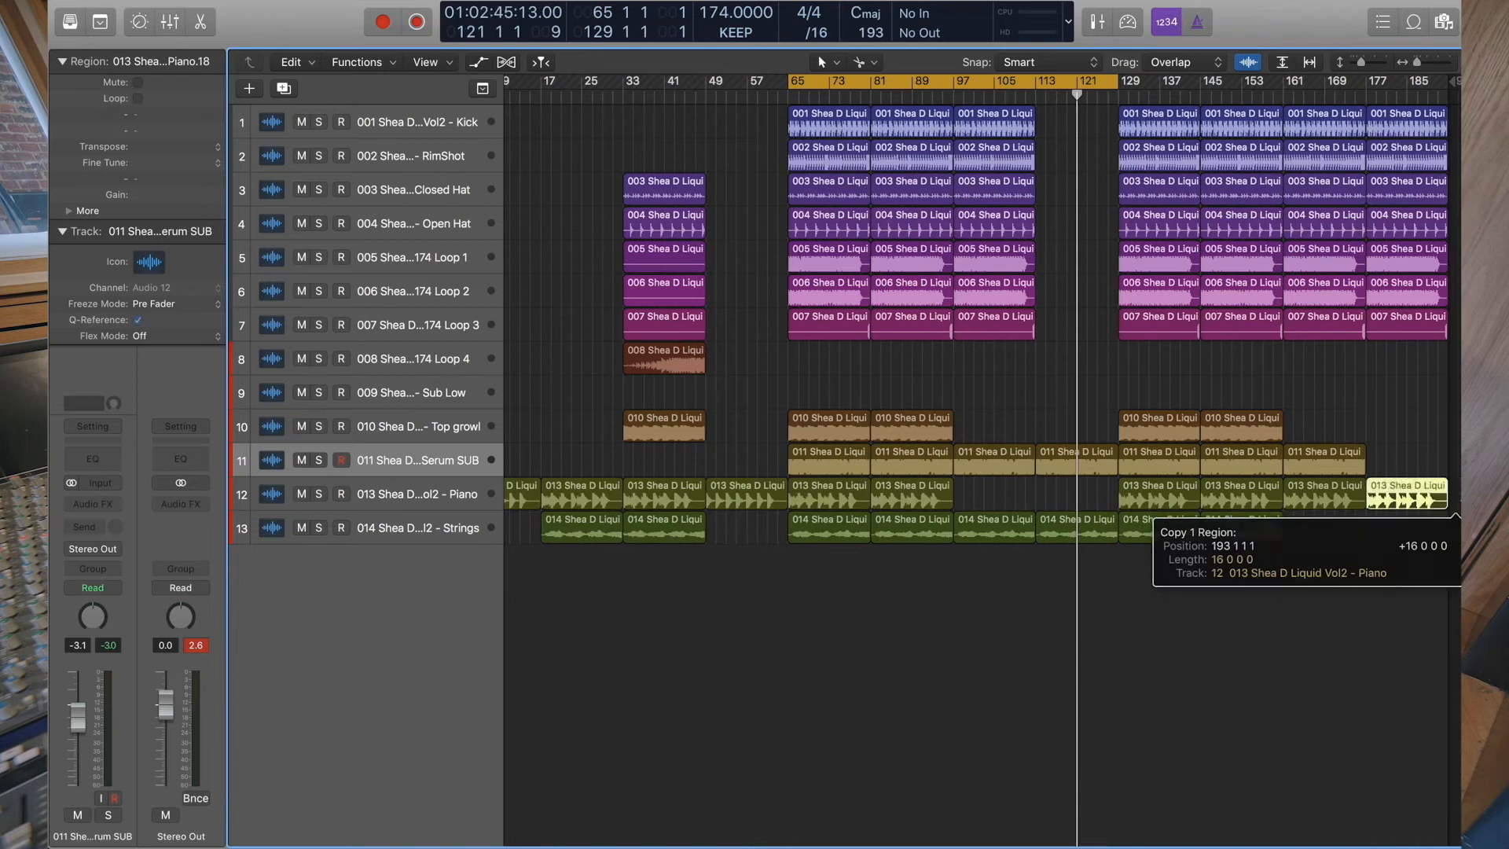
scroll(1345, 522, right, 1)
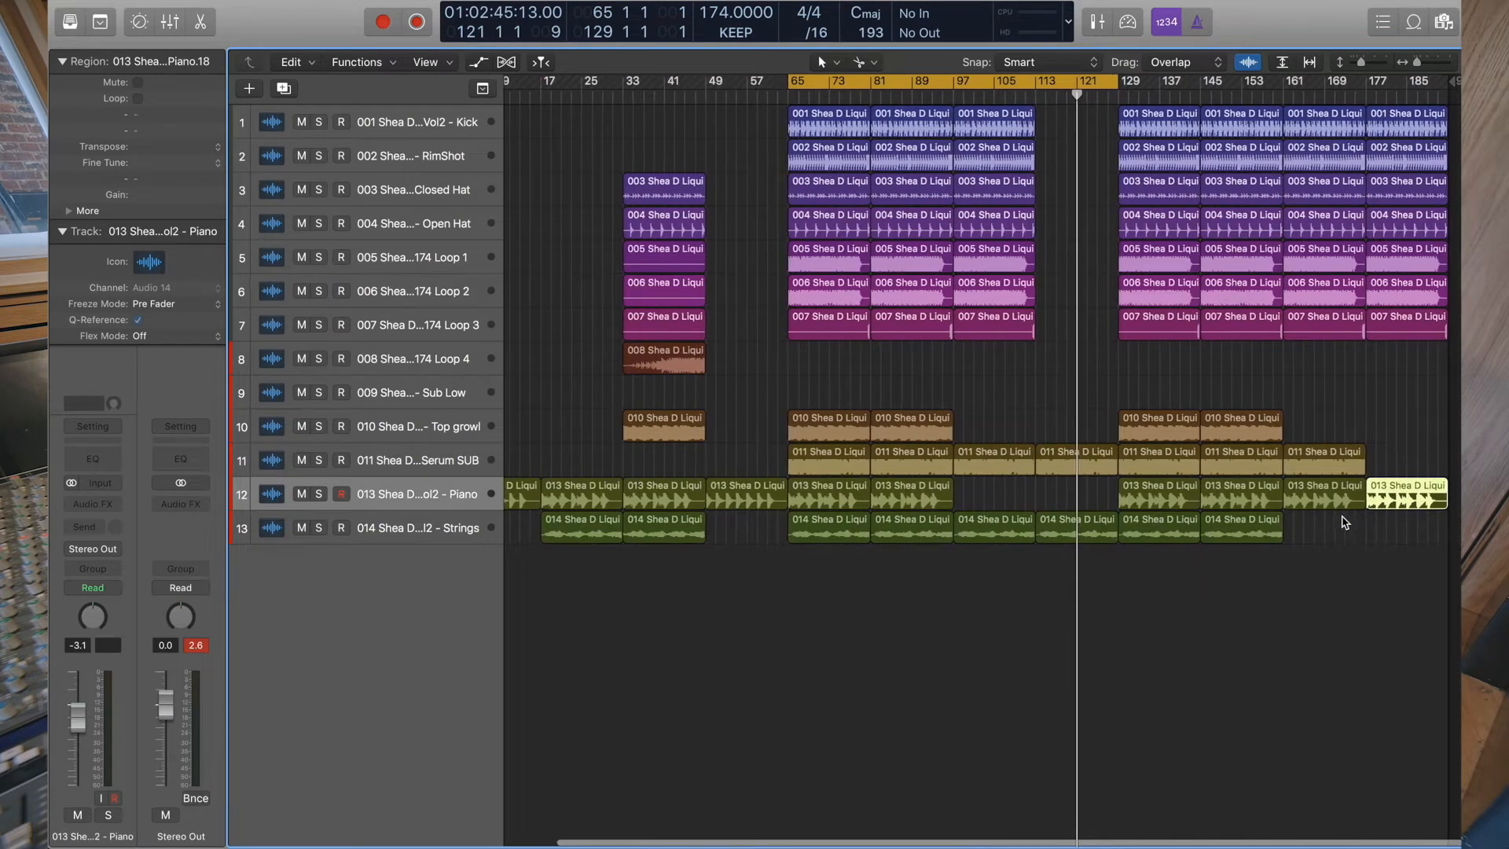
mouse_move(1390, 492)
mouse_down()
mouse_move(1459, 489)
mouse_move(1410, 503)
mouse_up()
key(super+z)
scroll(1411, 504, right, 1)
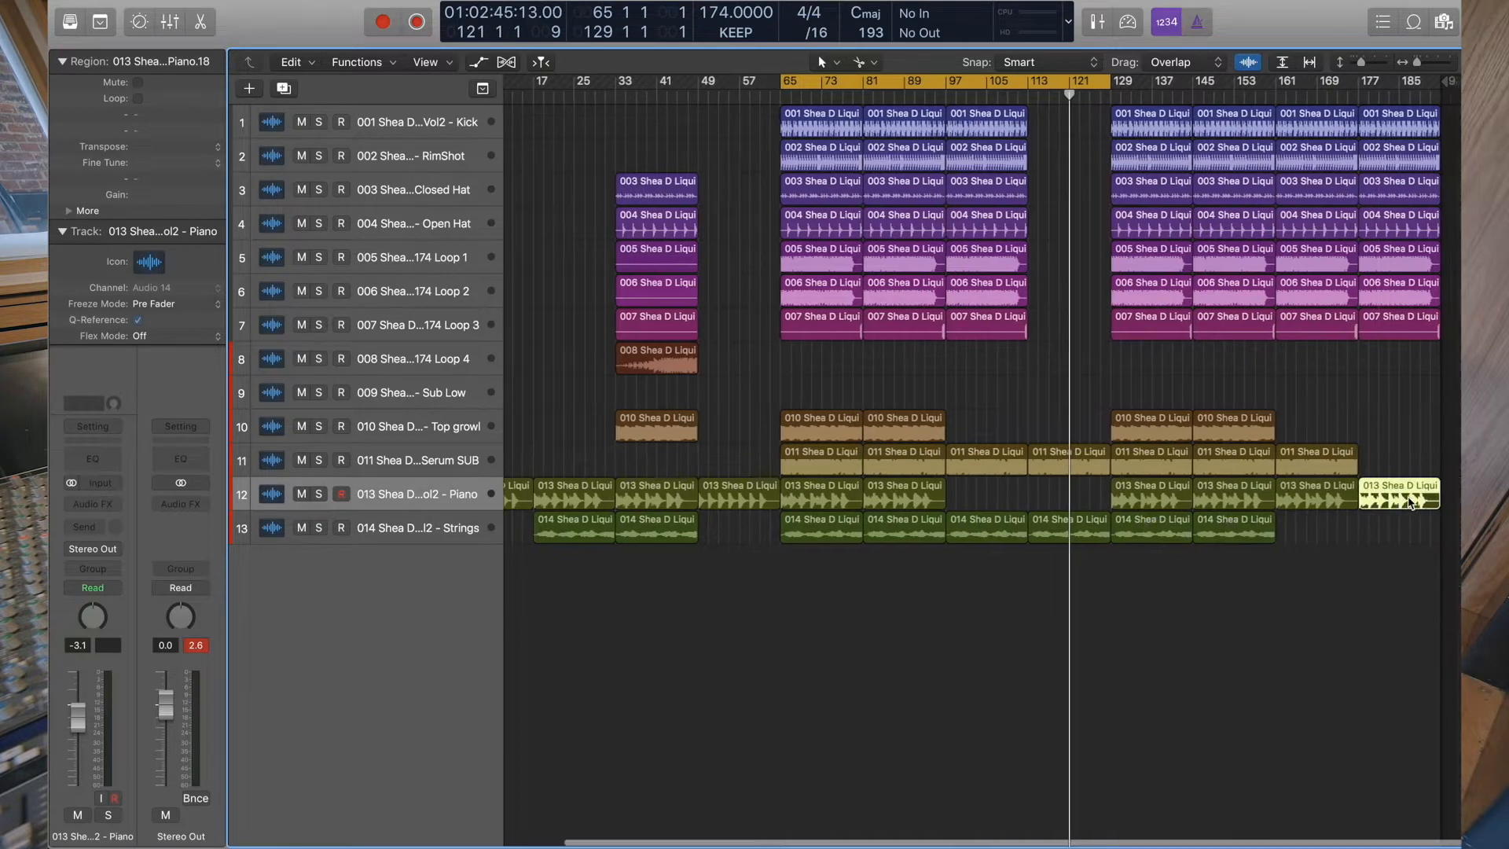
- Extend the project end to bar 226, copy the last Piano region to bar 193, and fit the whole arrangement in view
drag(1451, 82, 1460, 81)
click(1296, 520)
drag(1244, 501, 1326, 497)
click(1311, 441)
key(z)
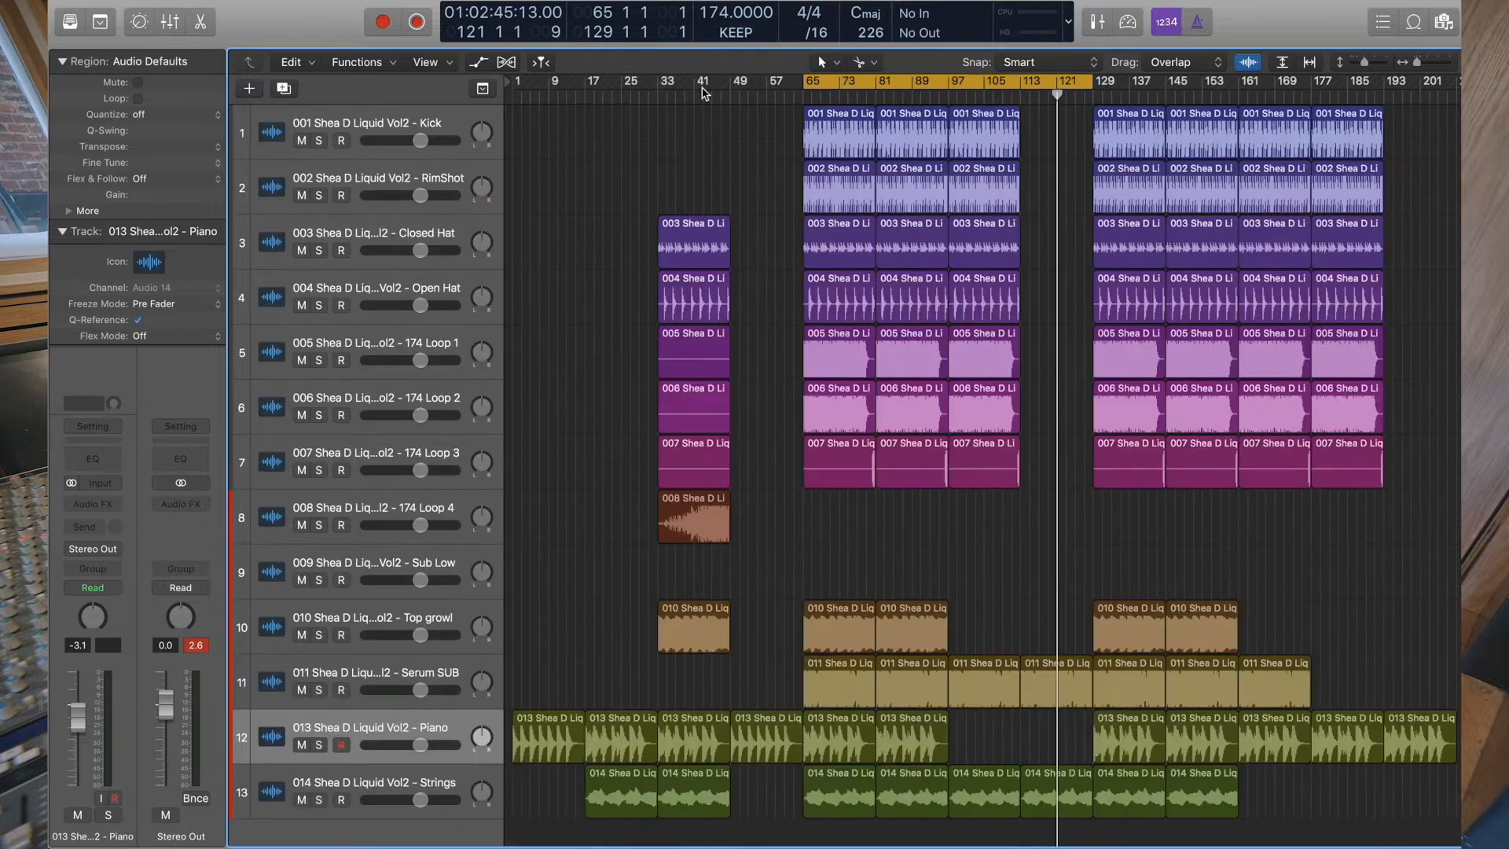
drag(555, 88, 1375, 59)
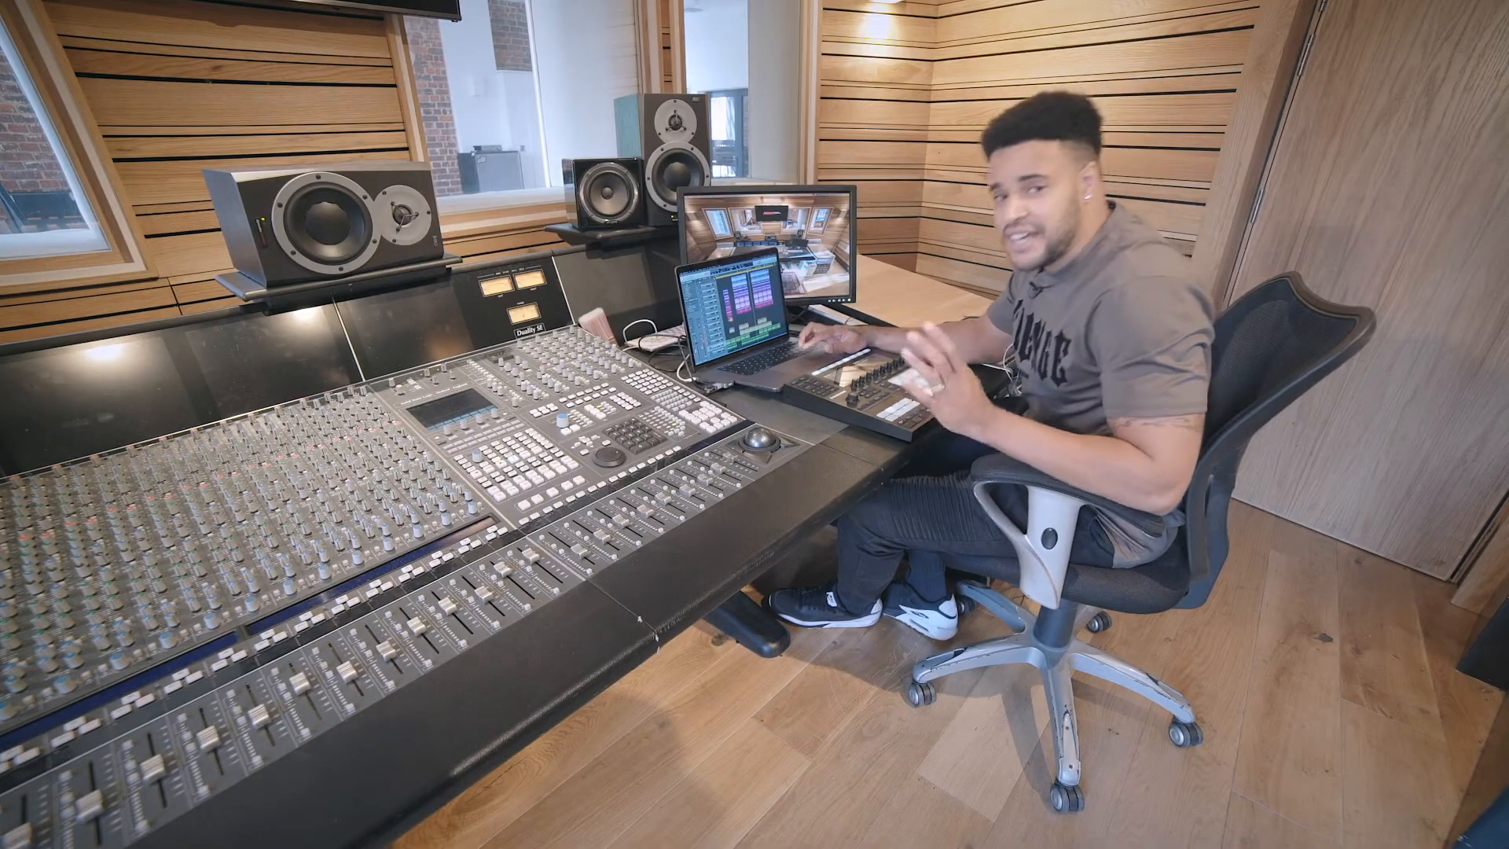